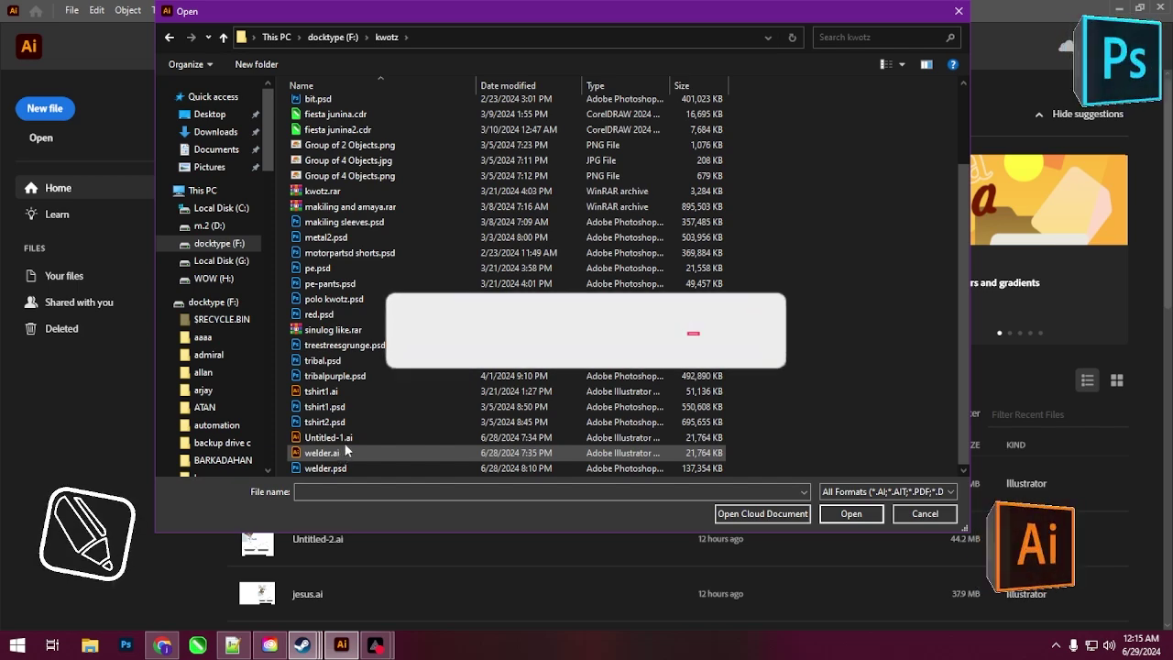
- Open welder.ai and zoom in on the shirt layout
click(341, 454)
click(840, 515)
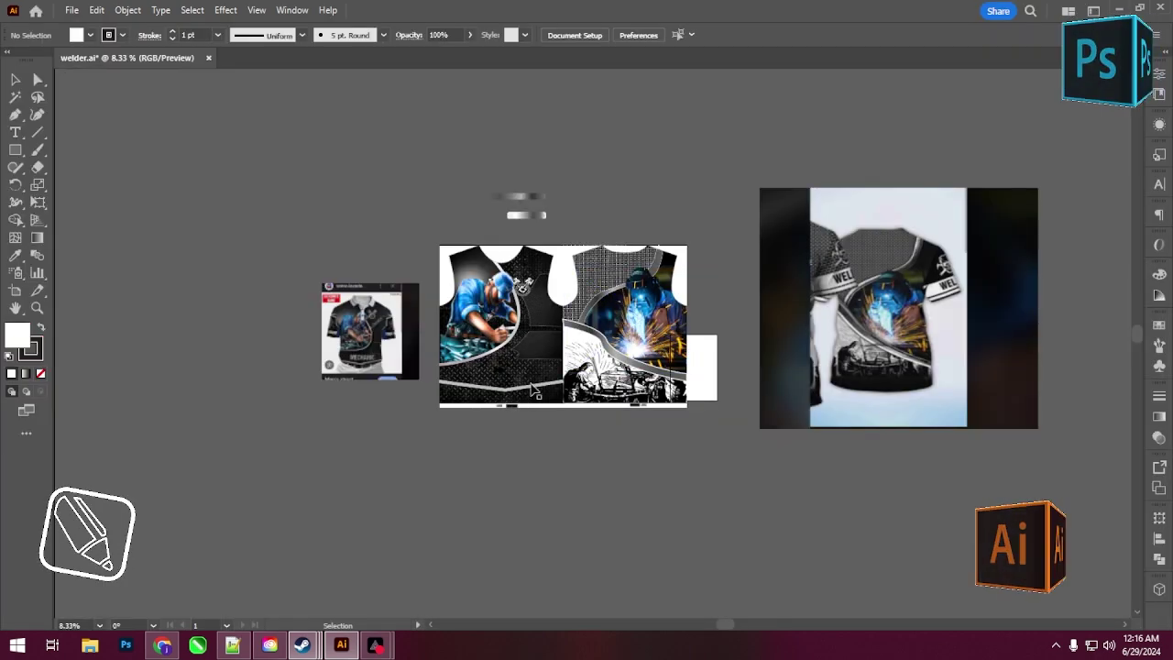
scroll(532, 394, up, 1)
alt+scroll(513, 406, up, 2)
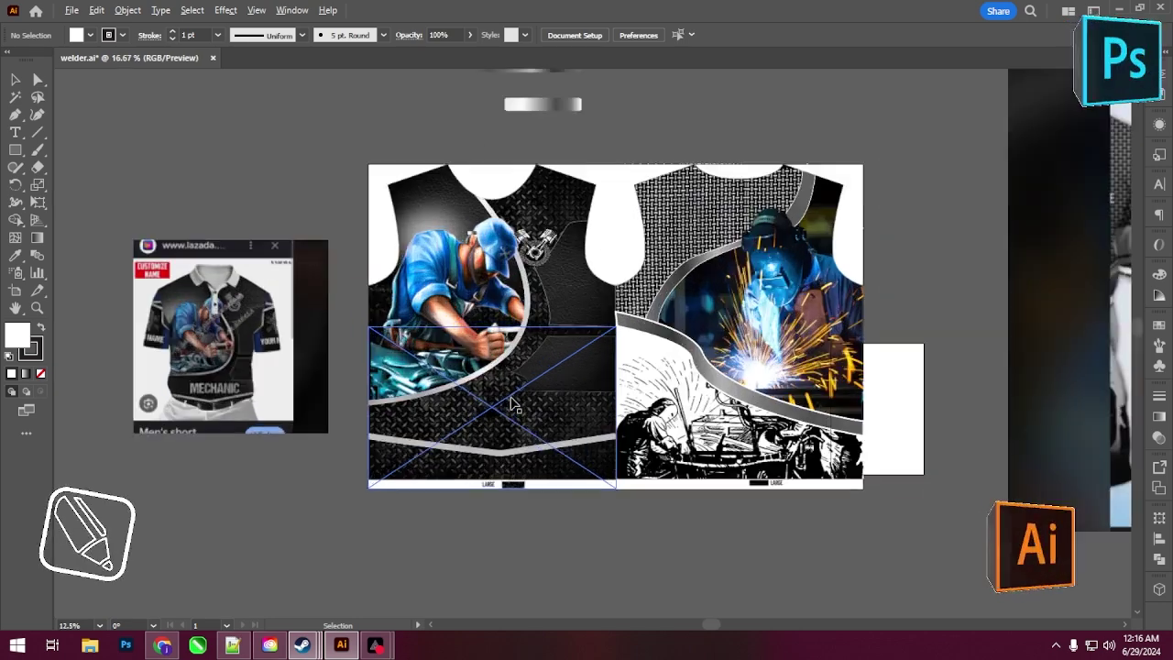
scroll(513, 406, up, 1)
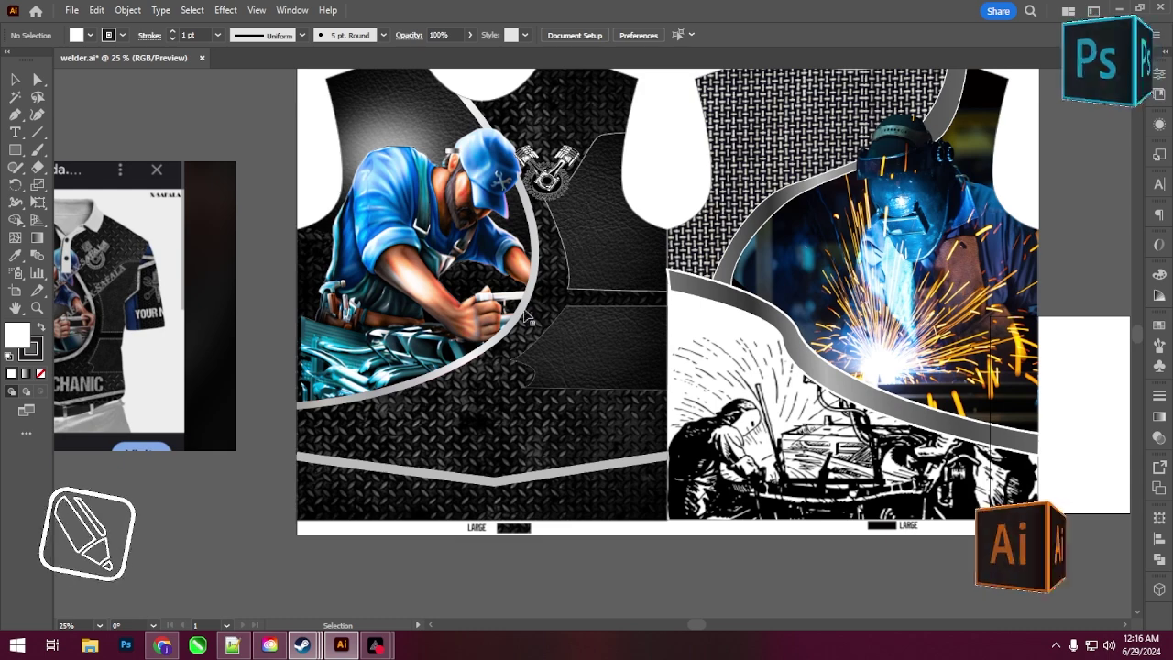
- Select the shirt artwork group and zoom back out over the artboard
click(549, 484)
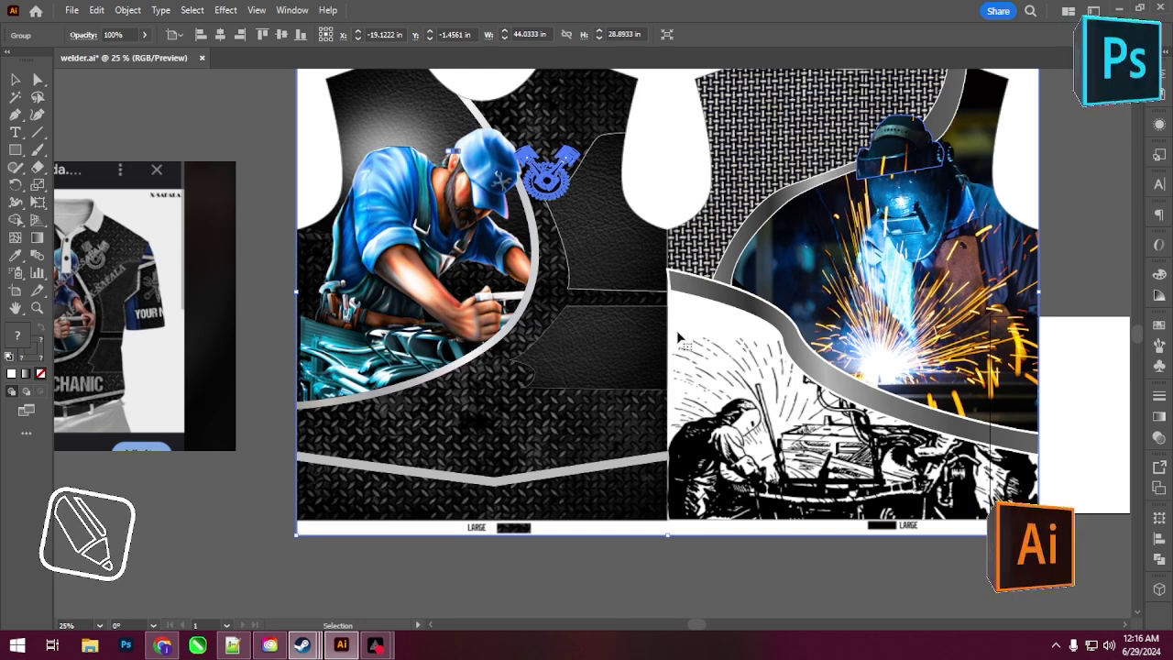
scroll(676, 330, down, 1)
scroll(830, 293, down, 1)
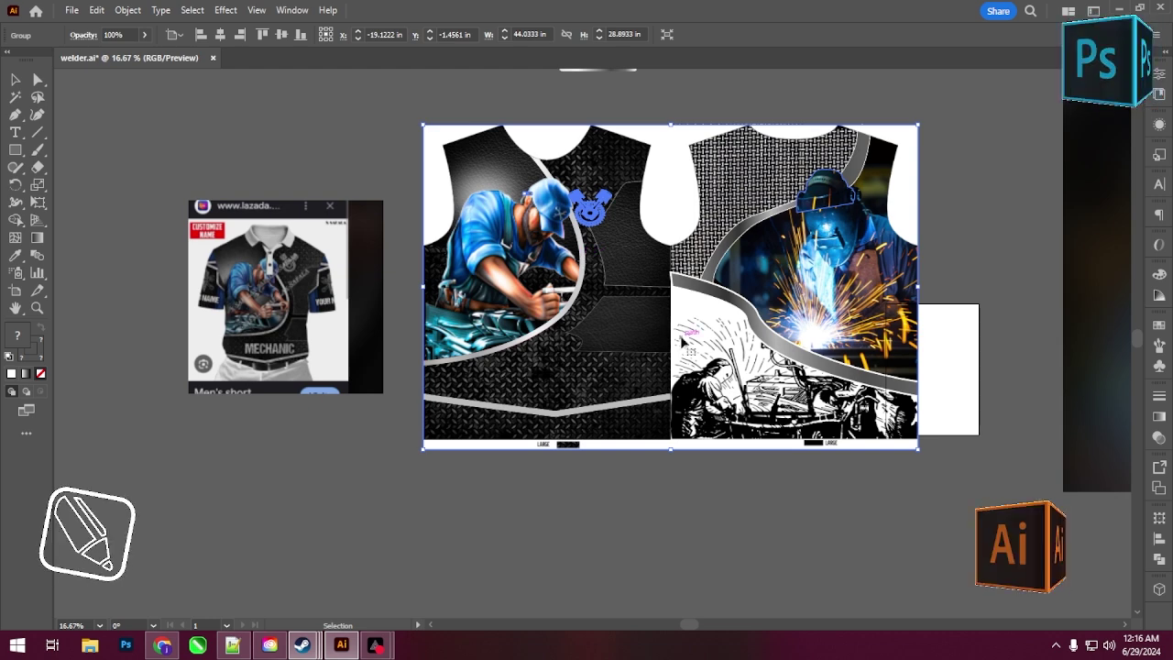
scroll(681, 341, down, 1)
scroll(682, 341, down, 2)
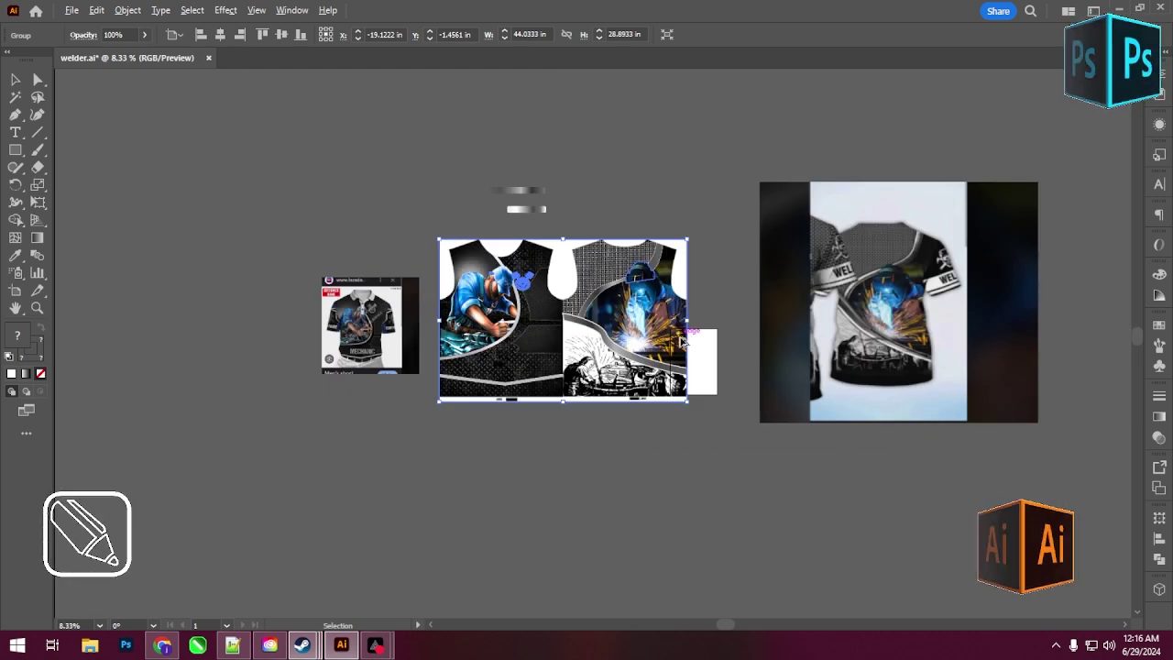
- Select the T-shirt mockup image and dock the Layers panel (F7) on the right
click(925, 316)
scroll(665, 305, up, 1)
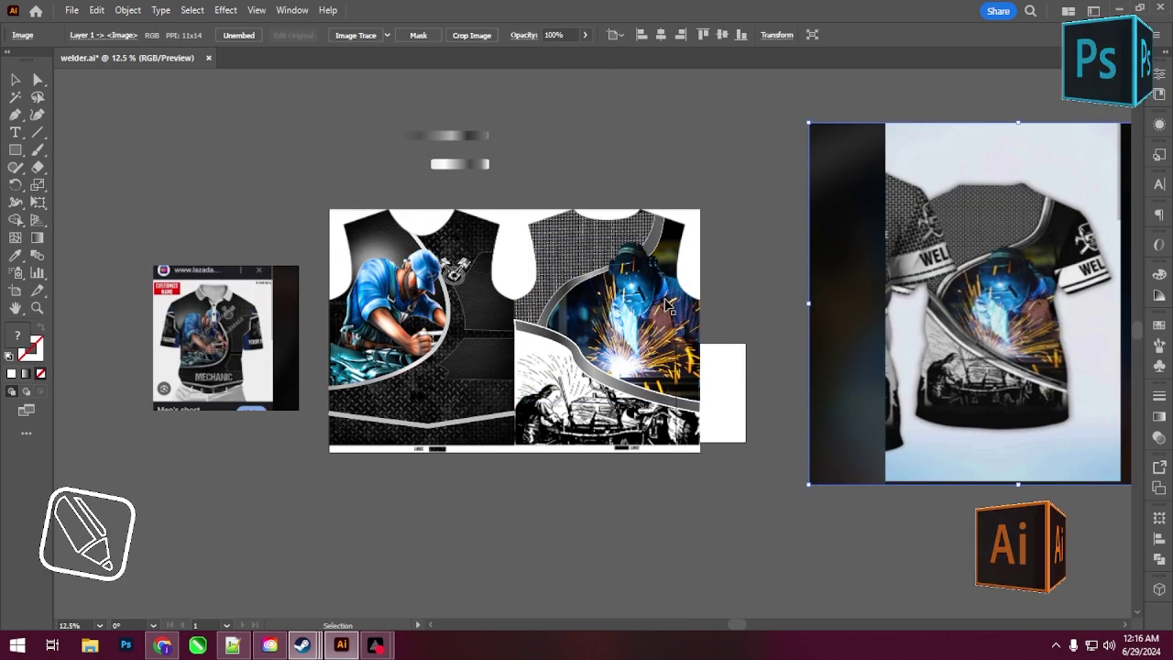
key(F7)
drag(502, 81, 998, 91)
- Launch Notepad from the Start menu search
click(17, 647)
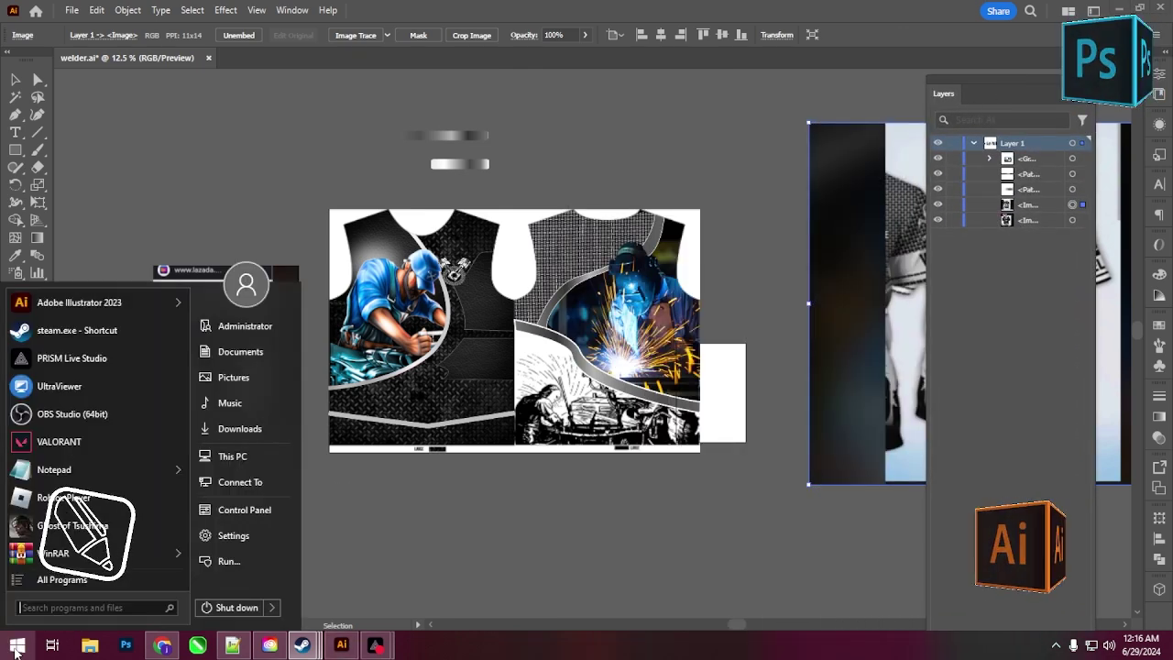
text(snip)
key(BackSpace)
key(BackSpace)
key(BackSpace)
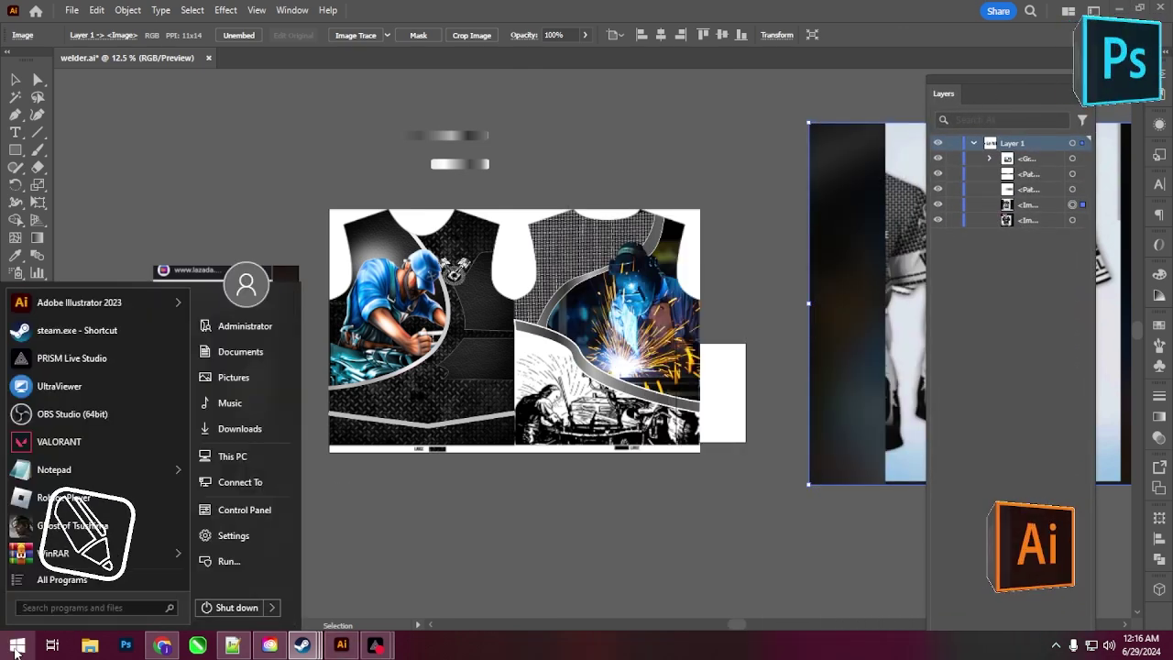
text(notepad)
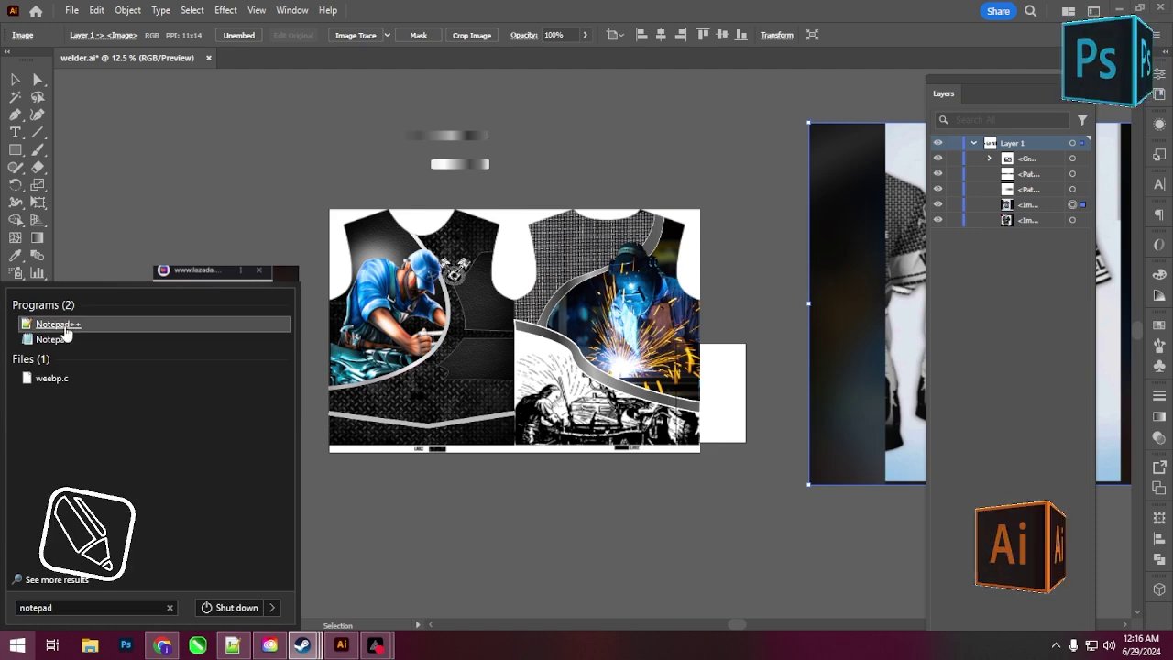
click(70, 338)
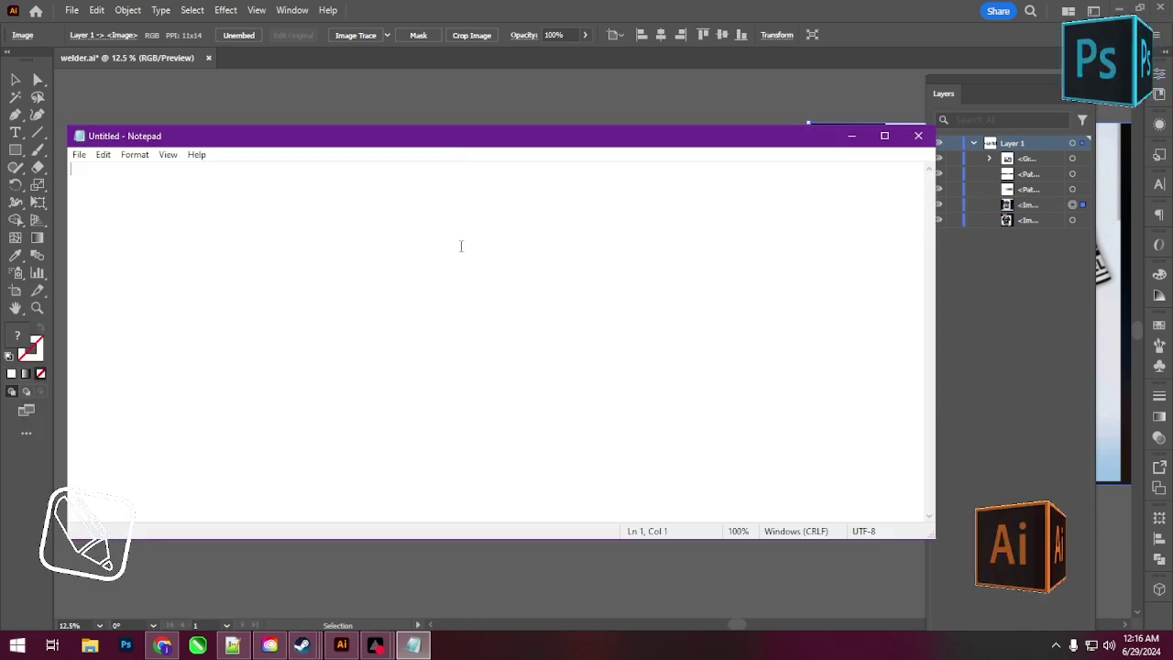
- Type the note 'GUSTO NI CLIENT PAG SAMAHIN YUNG', enlarge the text, and minimize Notepad
text(GUSTO NI CL)
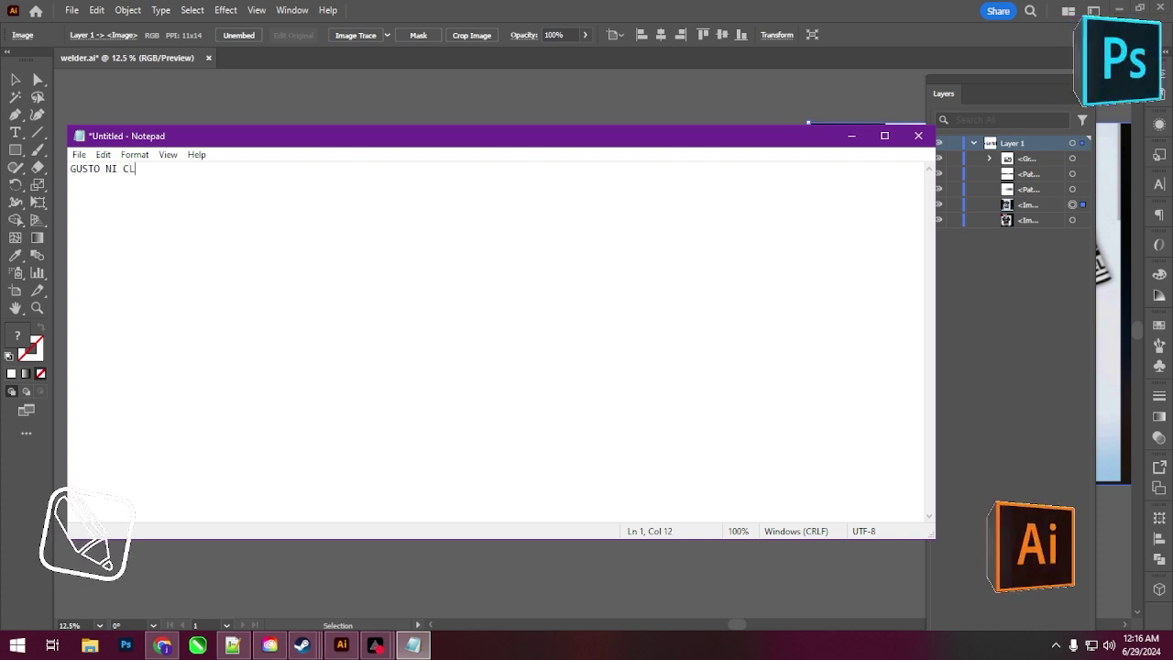
text(IENT PAG SAMAHI)
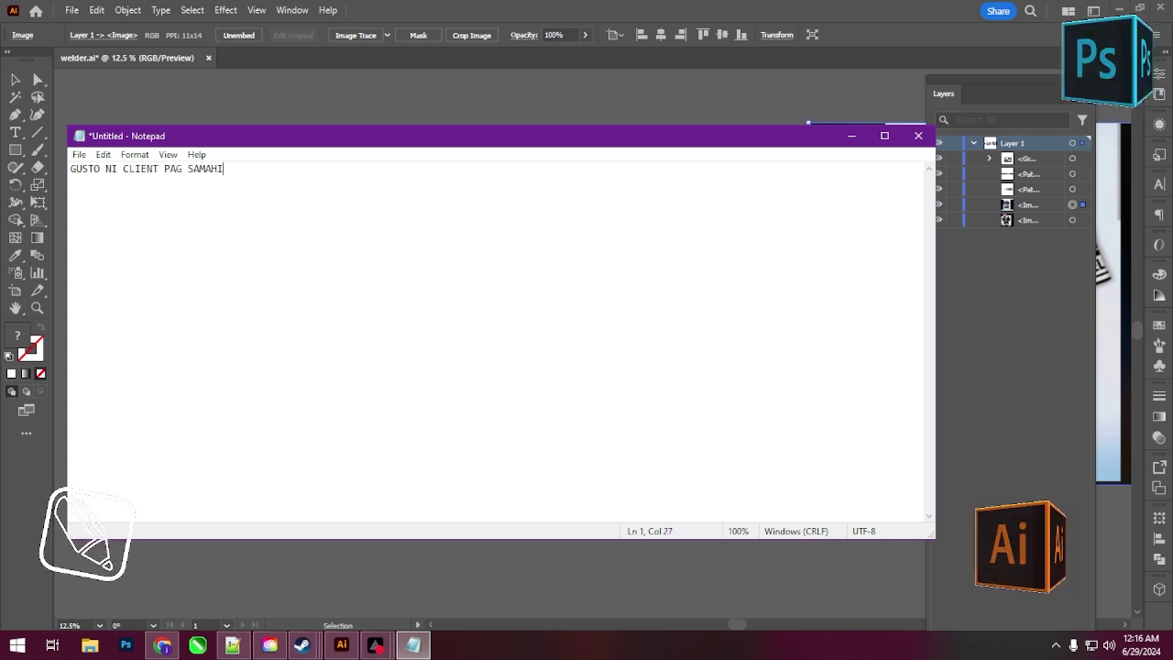
text(N YUNG WELDER AT MEKANIKO UHMMMMM)
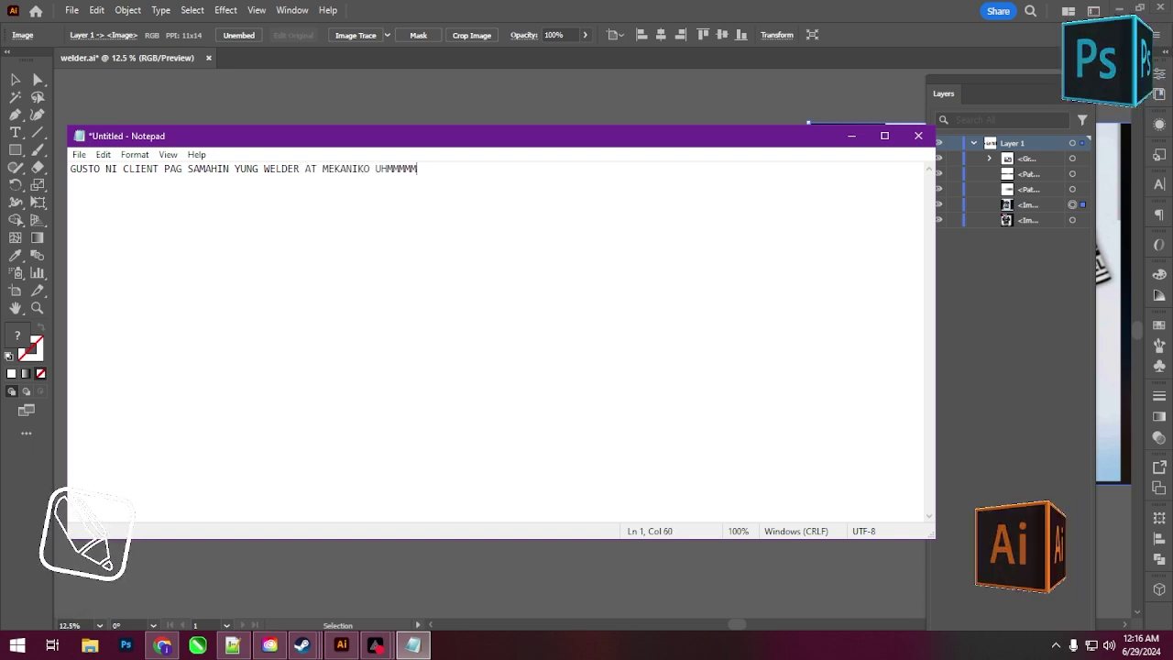
ctrl+scroll(662, 338, up, 6)
ctrl+scroll(663, 338, up, 1)
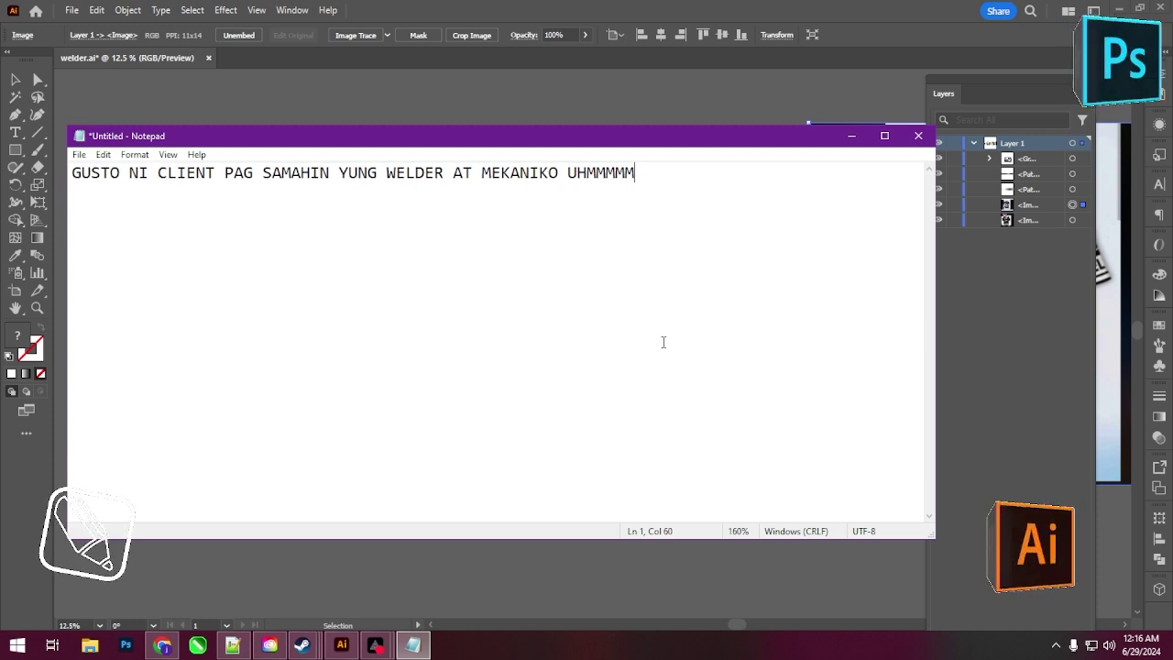
ctrl+scroll(662, 341, up, 10)
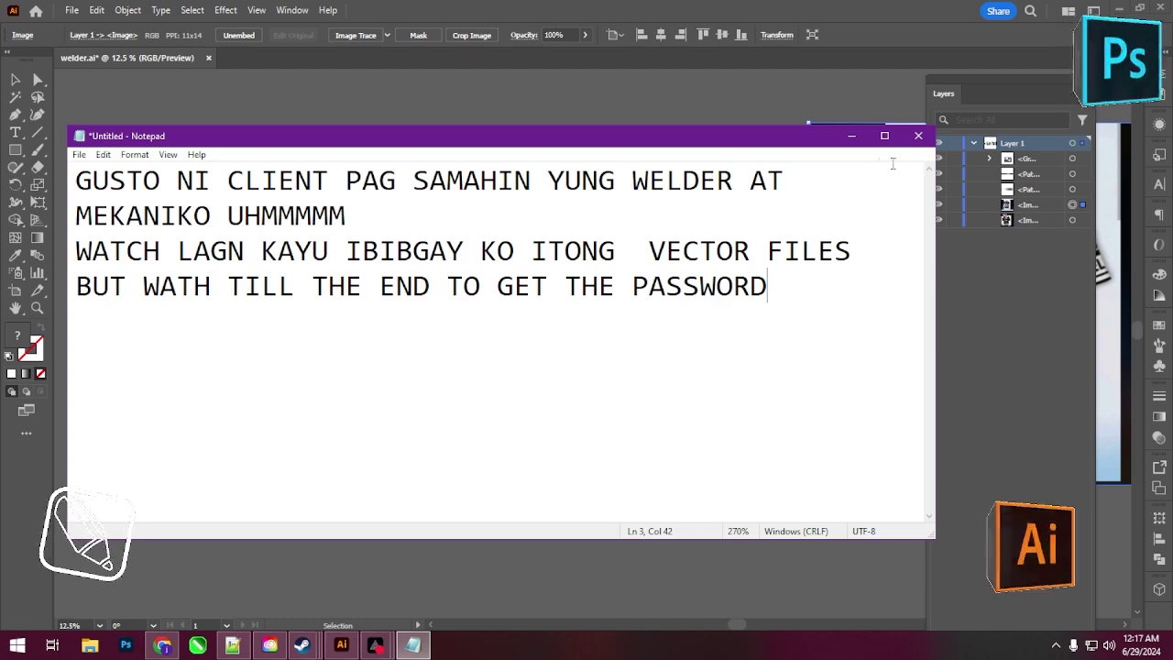
click(852, 139)
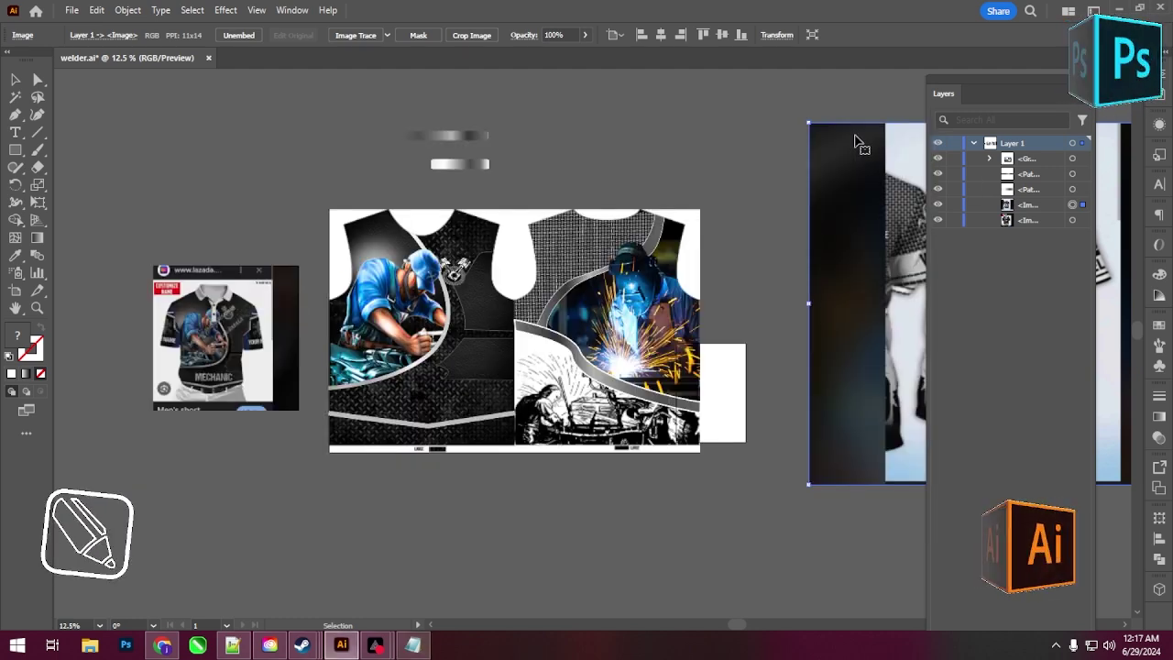
- Isolate the shirt artwork group and select the welding3.jpg photo with Direct Selection
click(646, 315)
scroll(644, 310, up, 1)
double_click(641, 302)
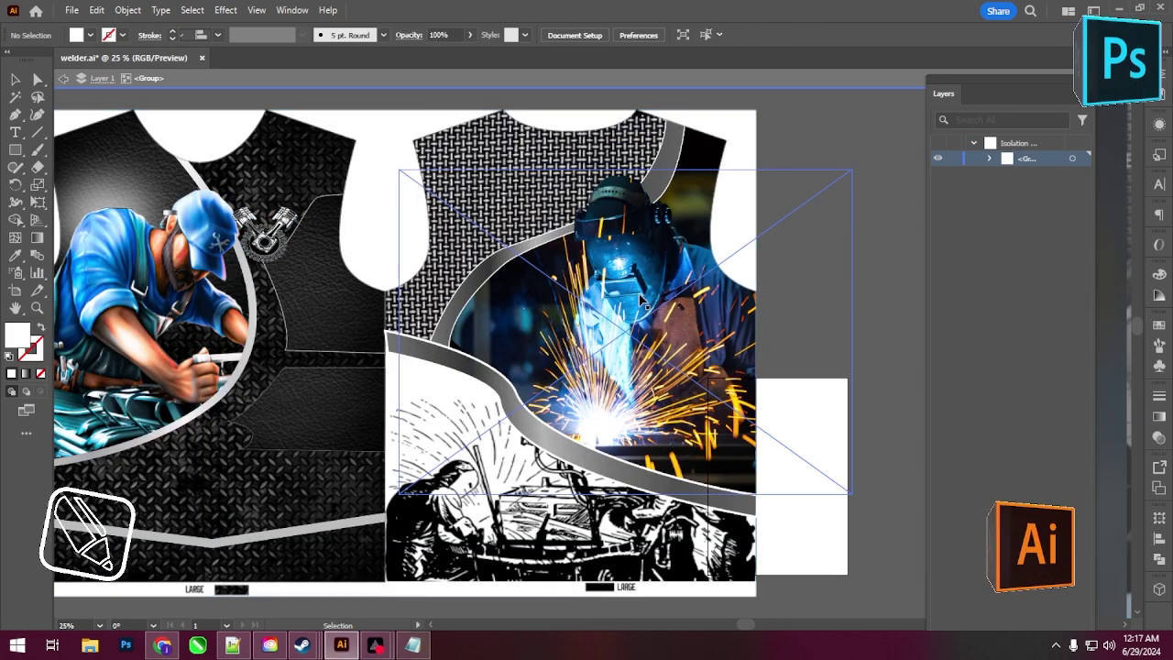
click(641, 299)
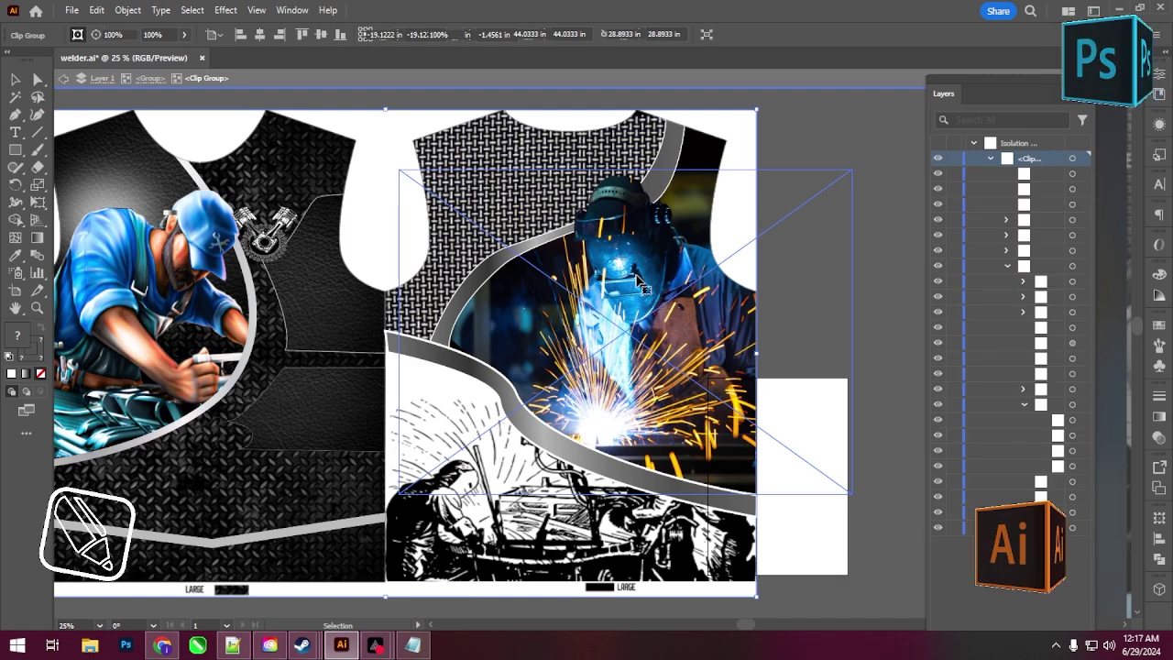
key(ctrl+a)
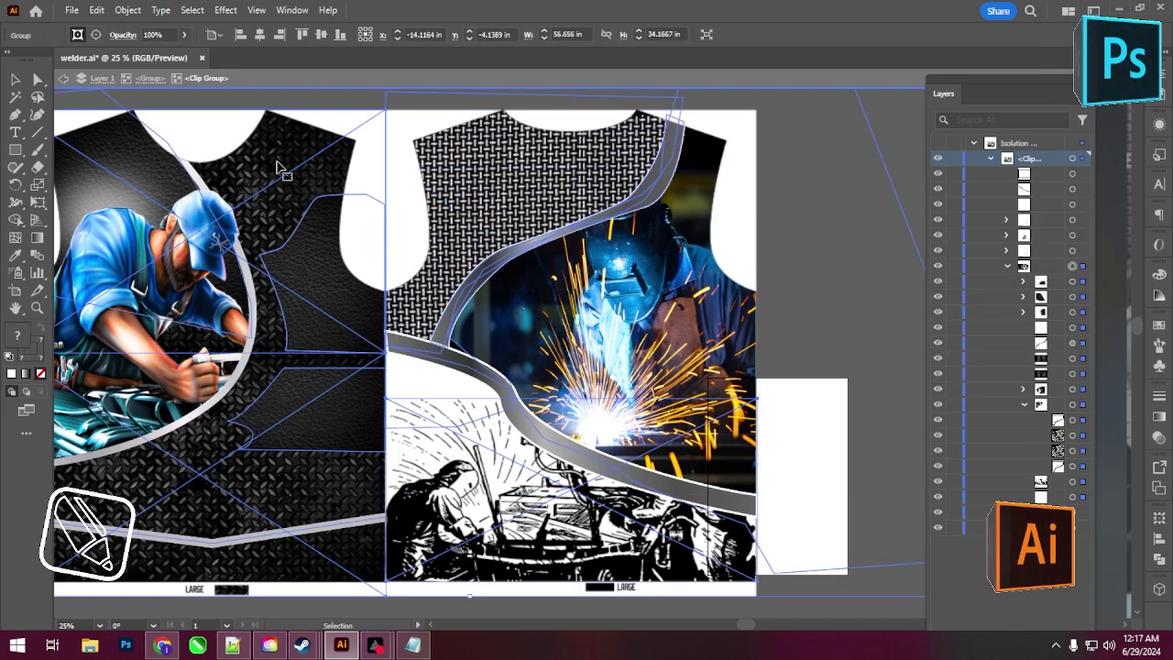
click(34, 80)
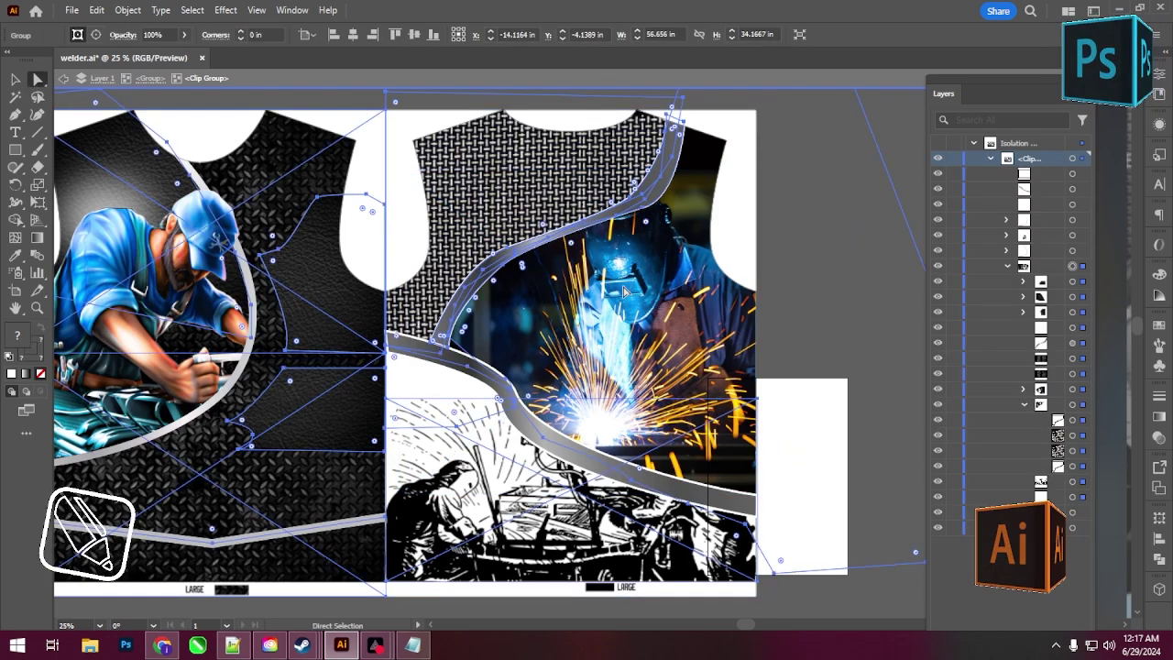
click(896, 280)
click(652, 273)
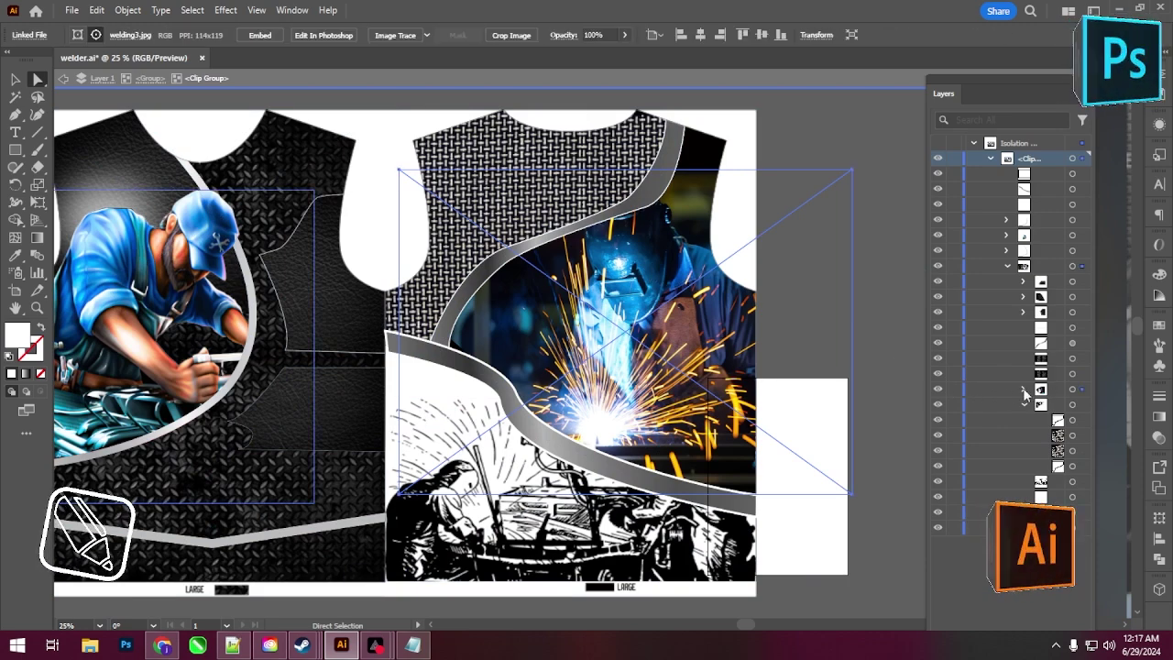
- Drag the welding photo's layer out of the clip group, reposition it, and exit isolation
drag(1041, 392, 1044, 160)
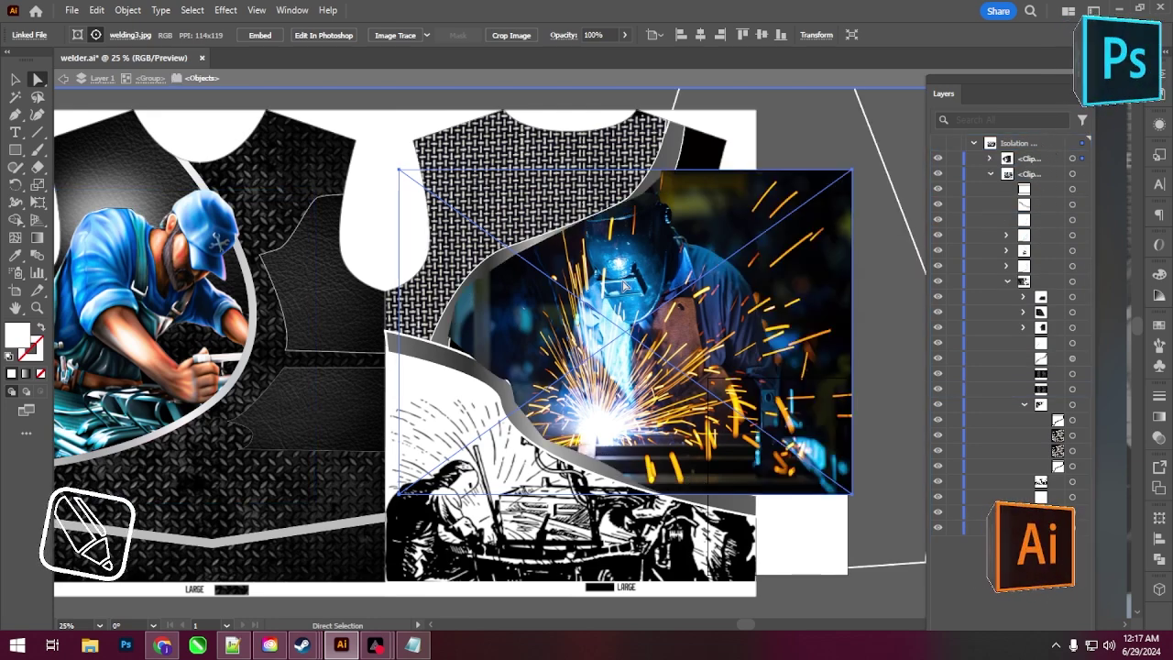
alt+scroll(623, 286, down, 1)
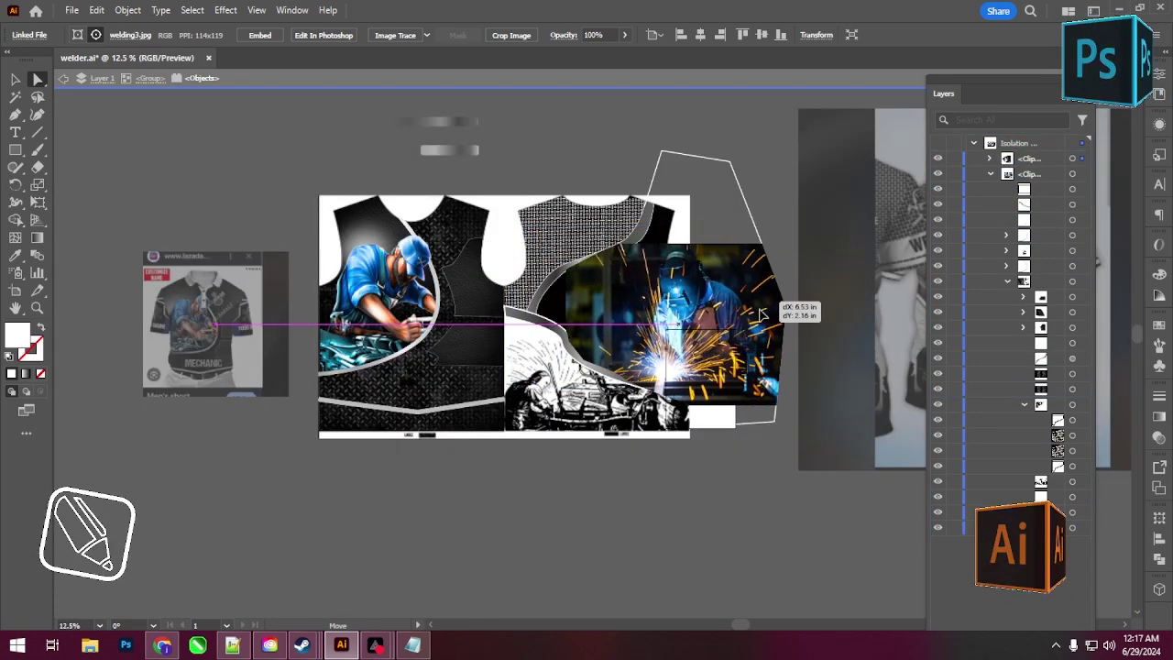
mouse_move(679, 321)
mouse_down()
mouse_move(754, 439)
mouse_move(675, 325)
mouse_move(679, 302)
mouse_up()
key(Escape)
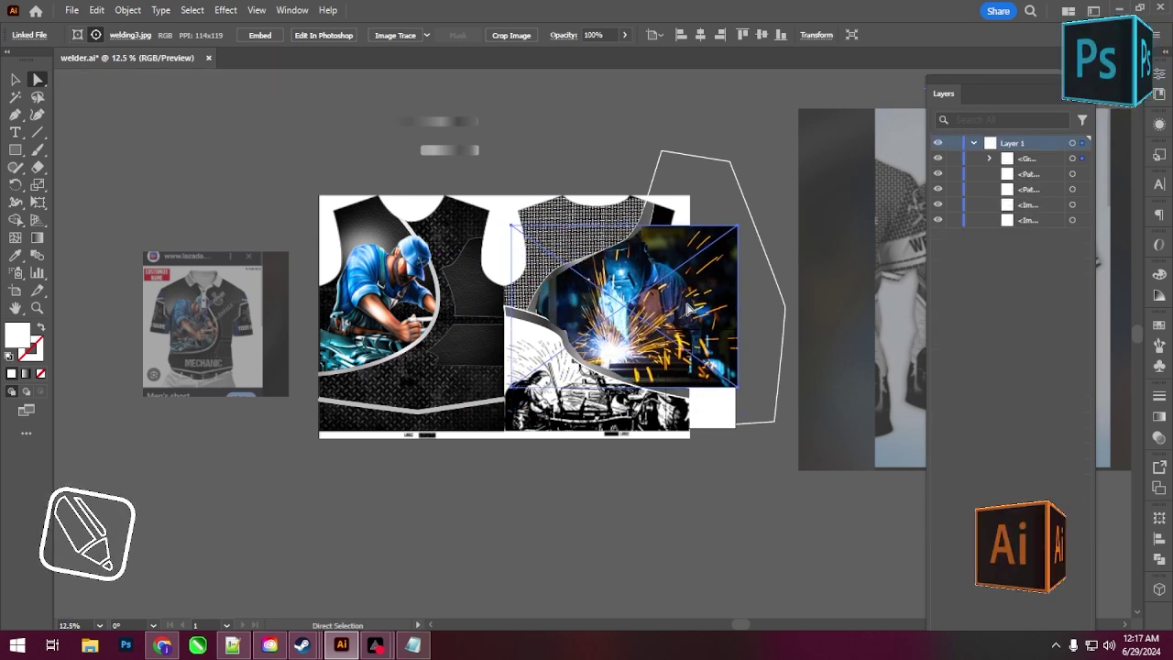
- Select the dark linked image on the right and delete it
click(802, 174)
click(705, 261)
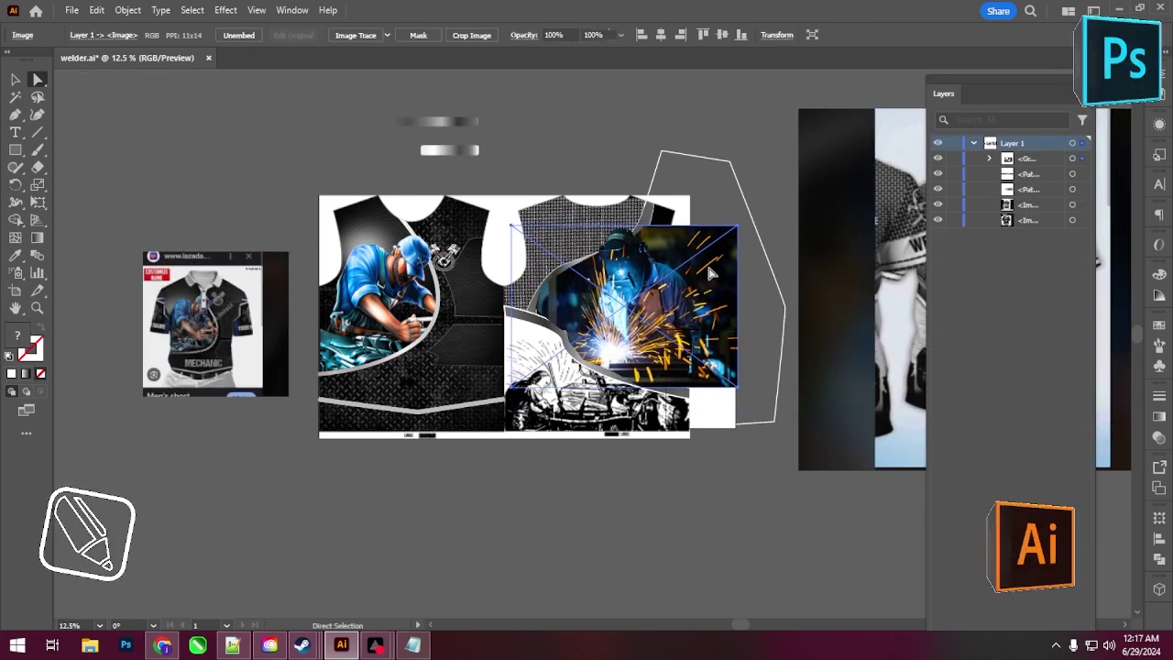
click(988, 158)
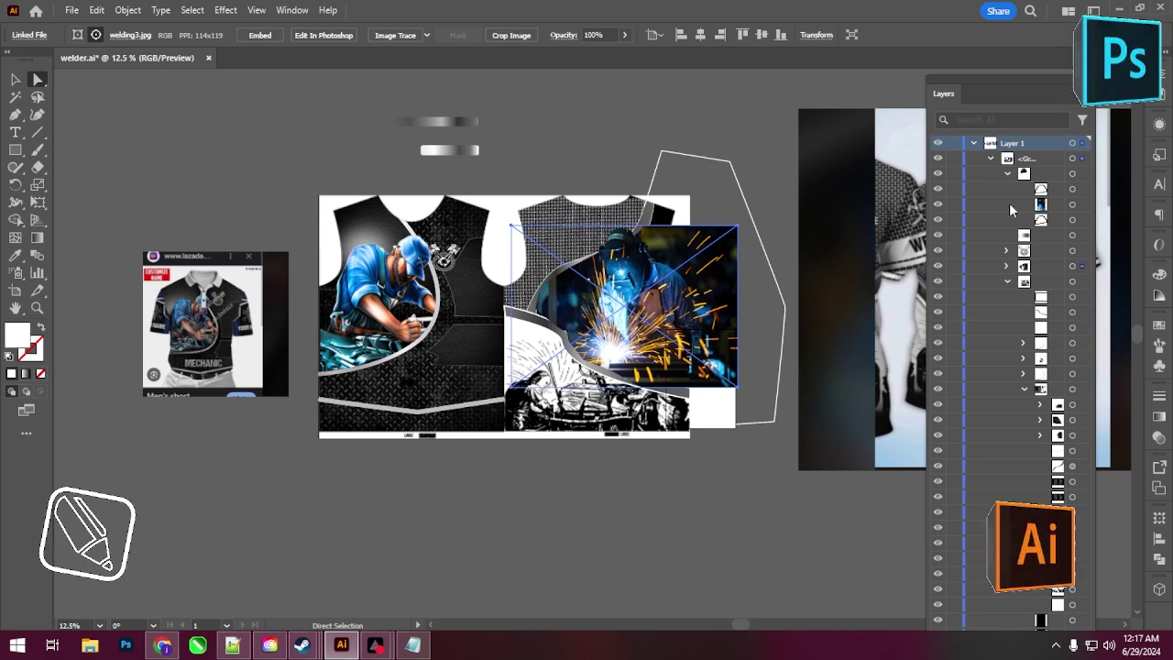
key(Delete)
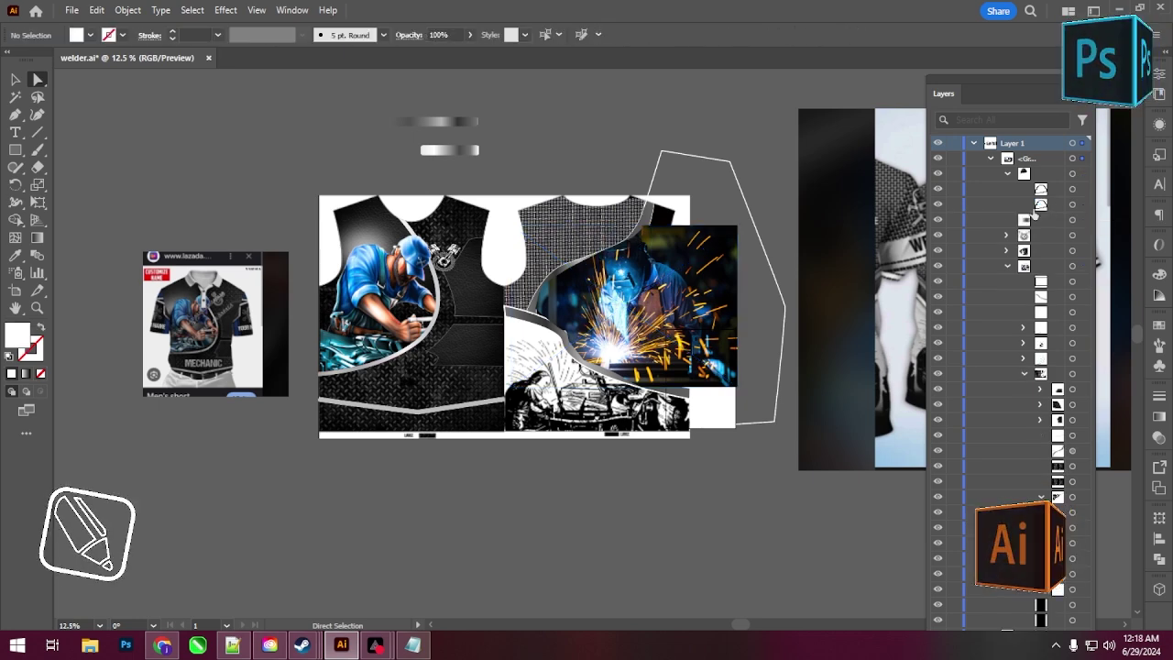
- Locate the welding photo's clip group in the Layers panel by toggling its visibility
click(720, 294)
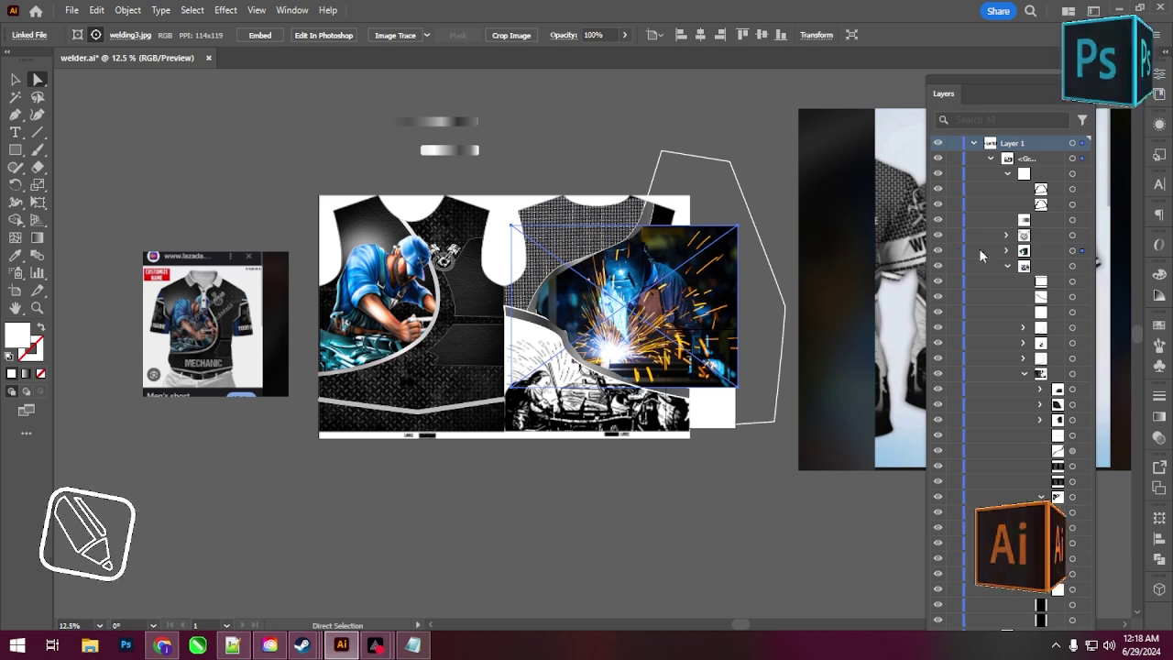
click(937, 250)
click(938, 250)
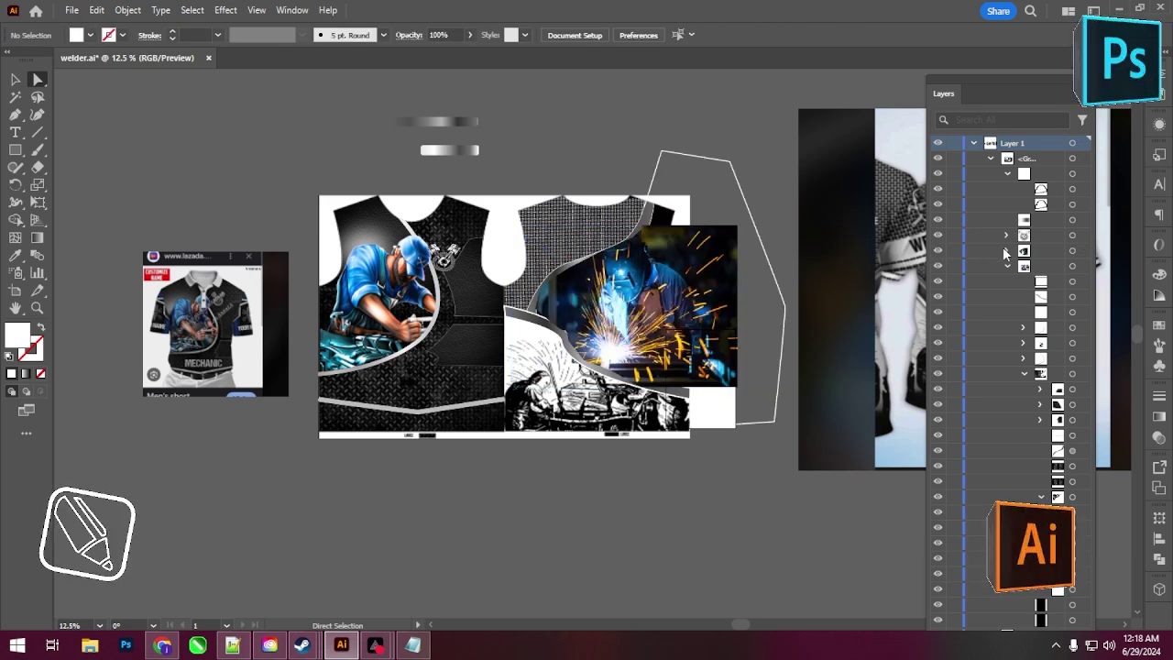
click(1005, 250)
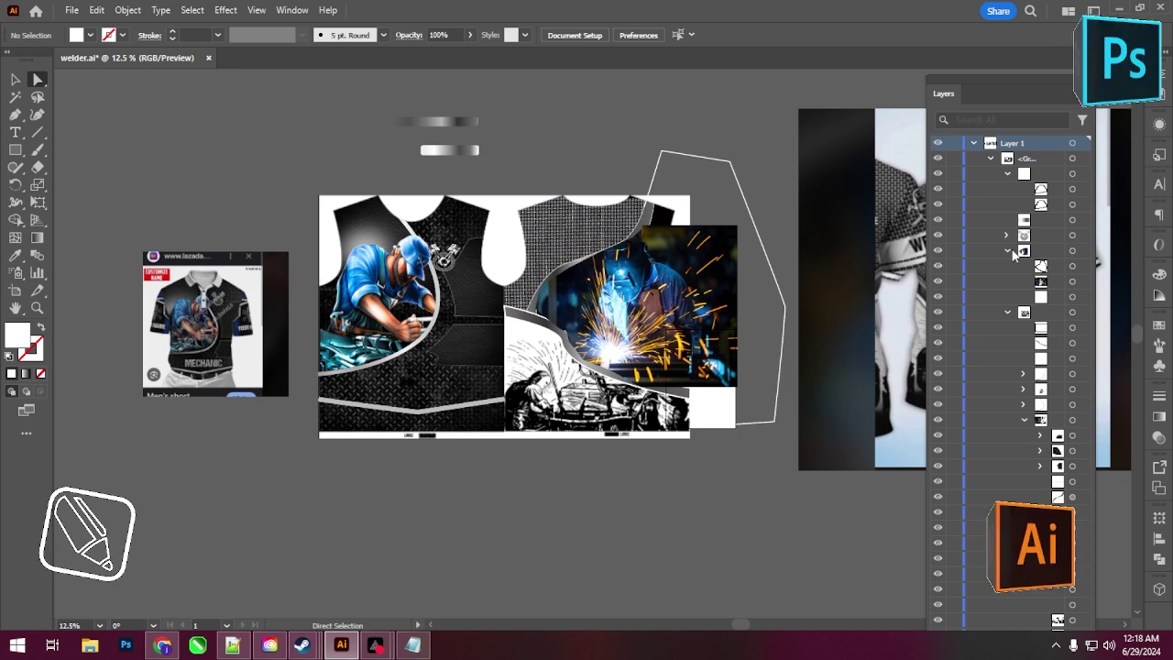
click(1007, 250)
- Release the welding photo's clipping mask and move the photo down-left over the front panel
click(1079, 251)
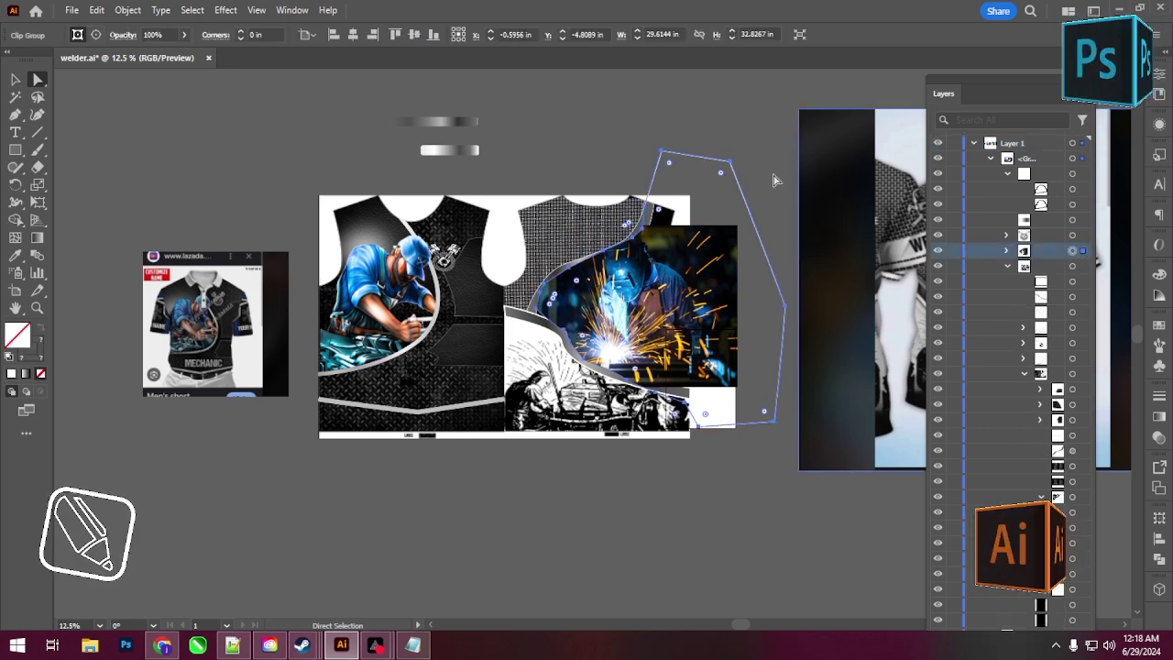
right_click(732, 164)
click(766, 354)
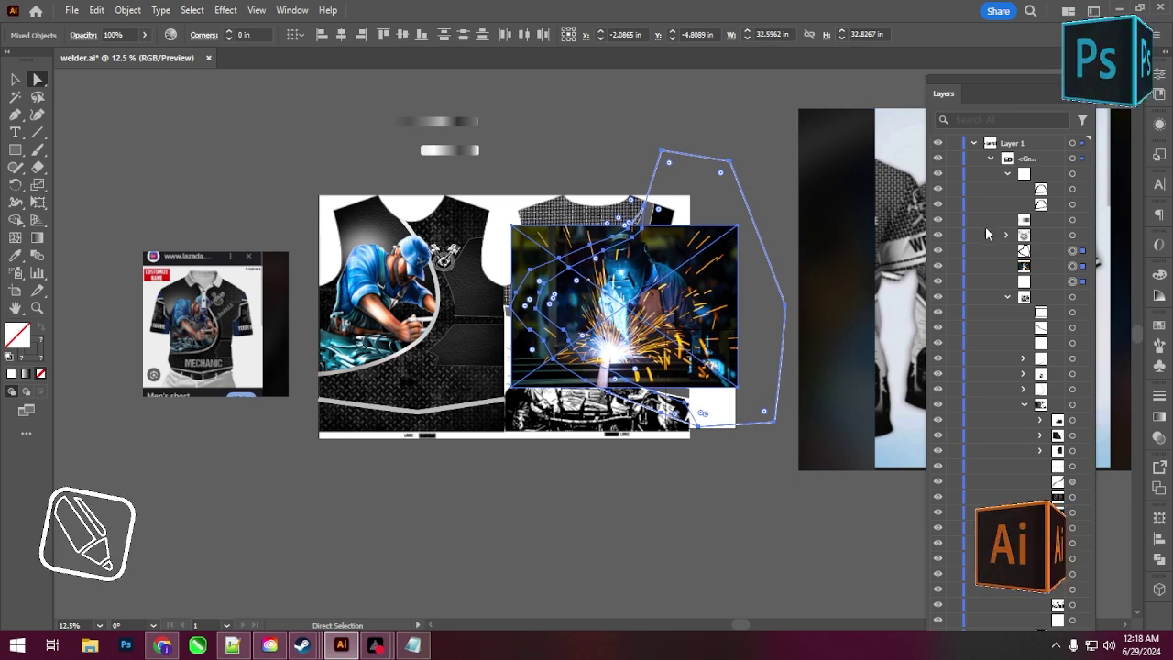
click(1083, 257)
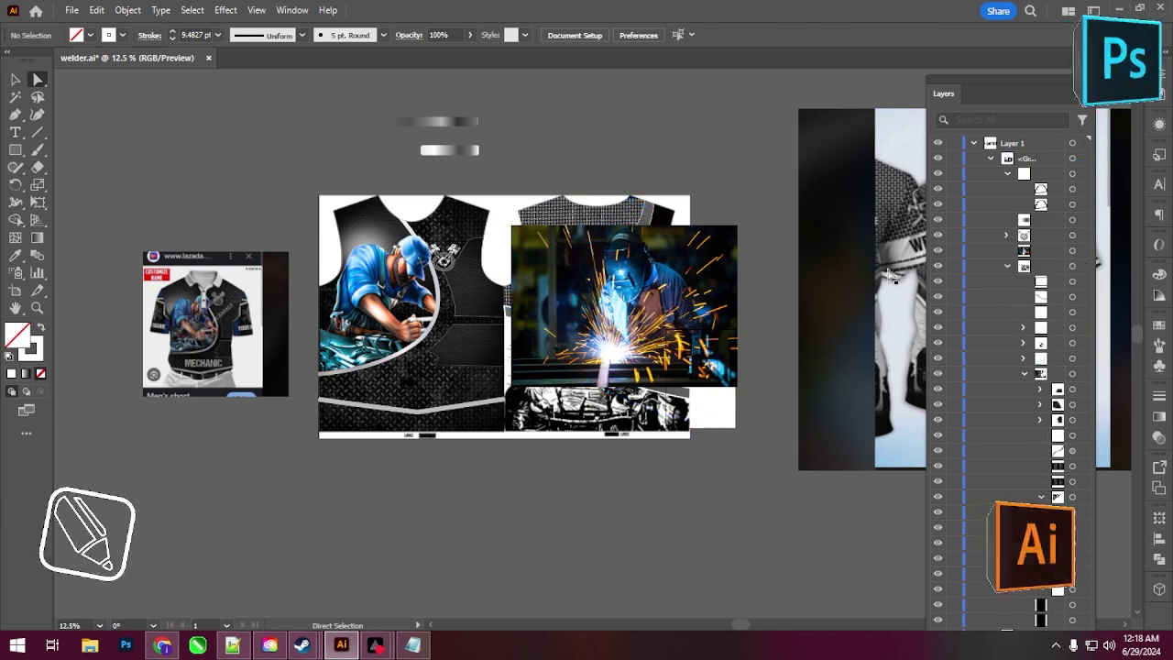
mouse_move(650, 315)
mouse_down()
mouse_move(612, 478)
mouse_move(475, 446)
mouse_up()
- Move the welding photo off the shirt layout onto the canvas above it
scroll(511, 401, up, 1)
scroll(495, 395, up, 1)
scroll(476, 389, up, 1)
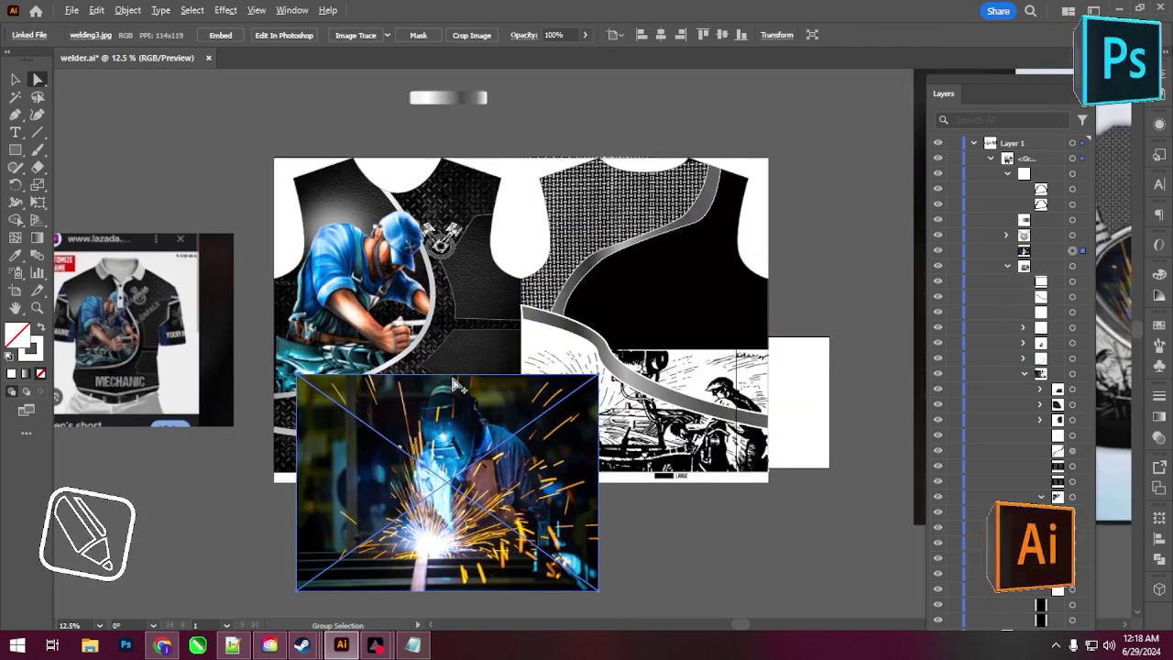
scroll(458, 383, up, 1)
scroll(467, 379, up, 1)
scroll(469, 378, down, 3)
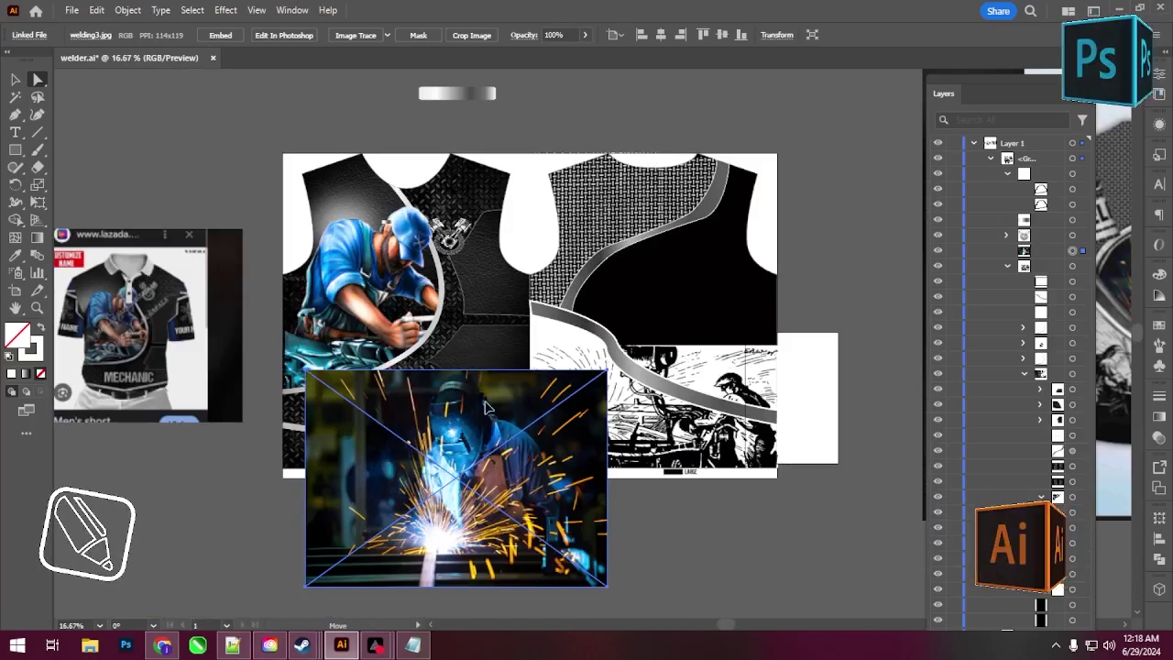
drag(485, 406, 527, 362)
scroll(513, 366, down, 4)
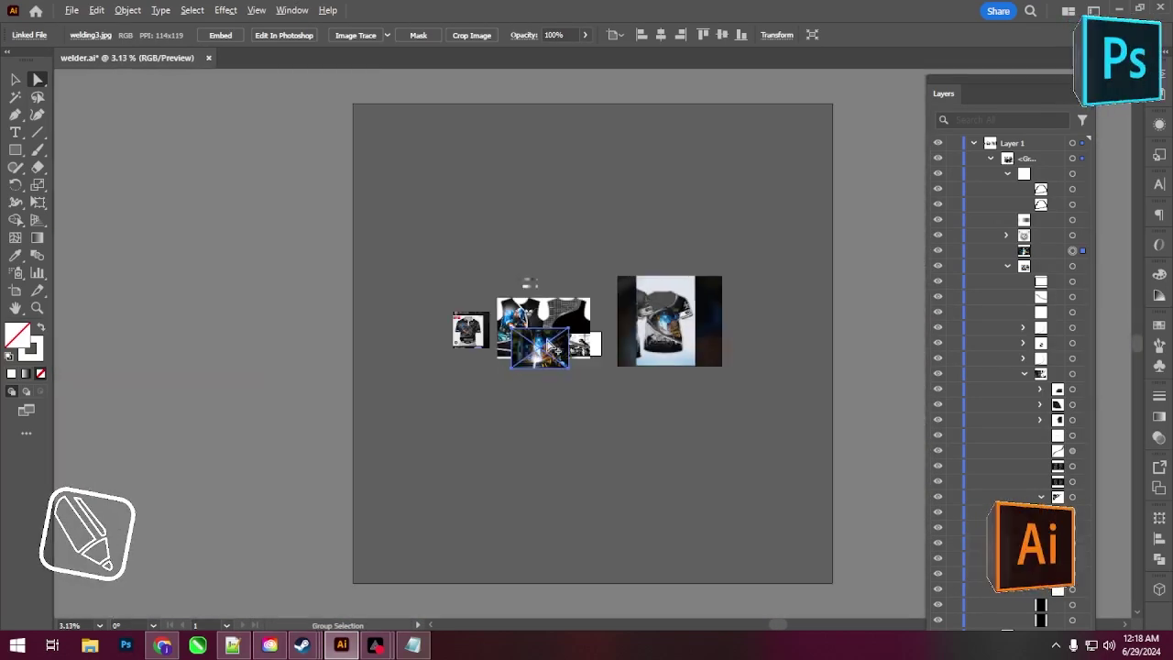
scroll(568, 344, up, 1)
drag(438, 332, 492, 114)
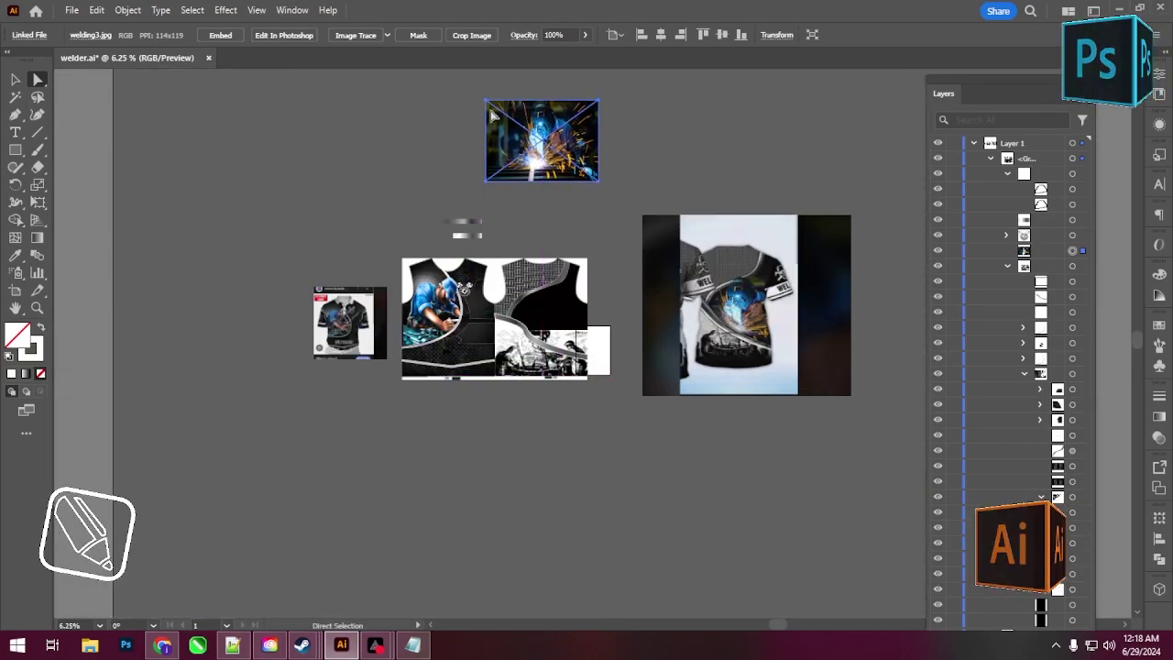
scroll(559, 197, up, 2)
scroll(554, 243, up, 1)
scroll(550, 236, up, 1)
scroll(548, 234, up, 2)
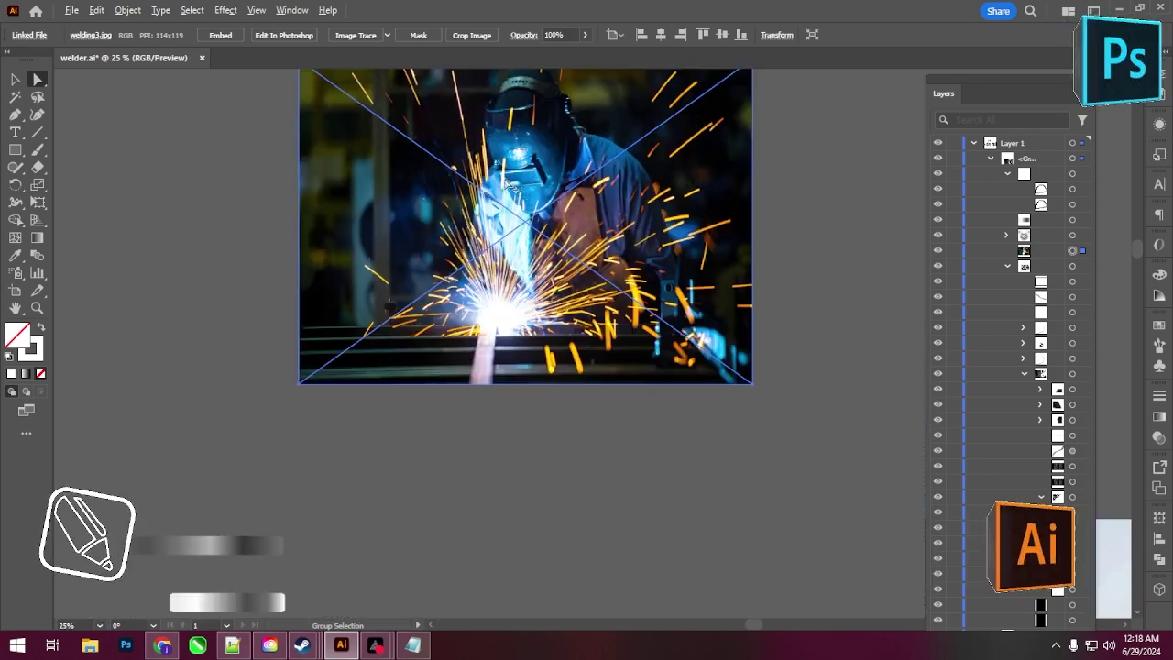
scroll(508, 183, up, 2)
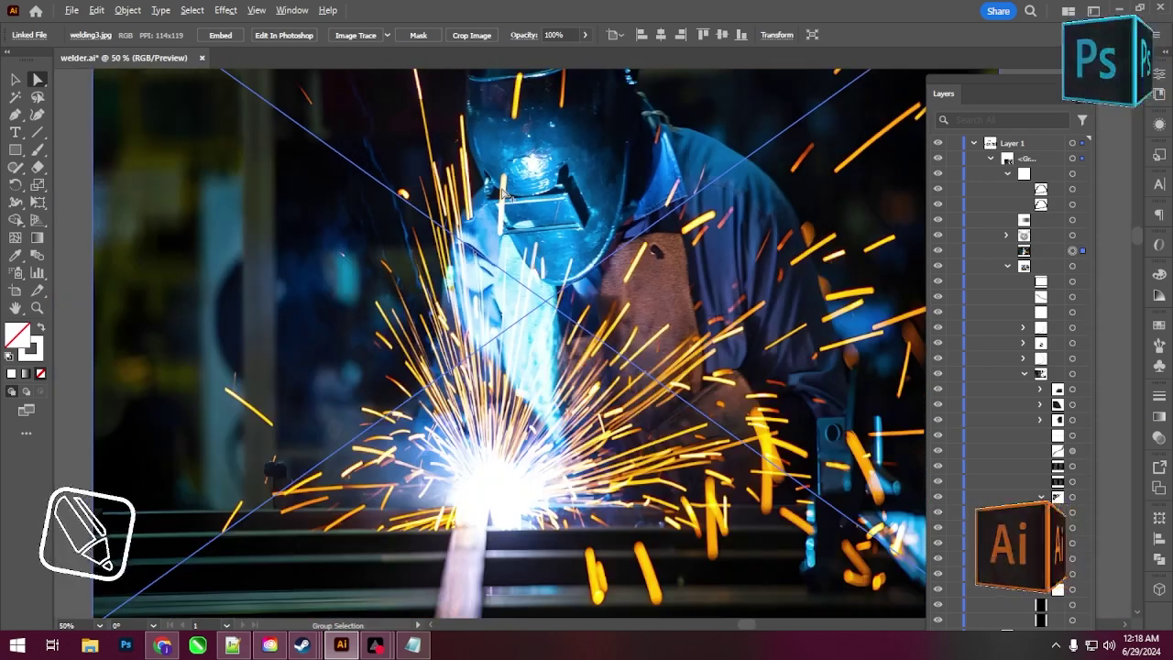
scroll(502, 193, down, 1)
scroll(504, 193, down, 1)
scroll(504, 194, down, 1)
scroll(443, 269, down, 2)
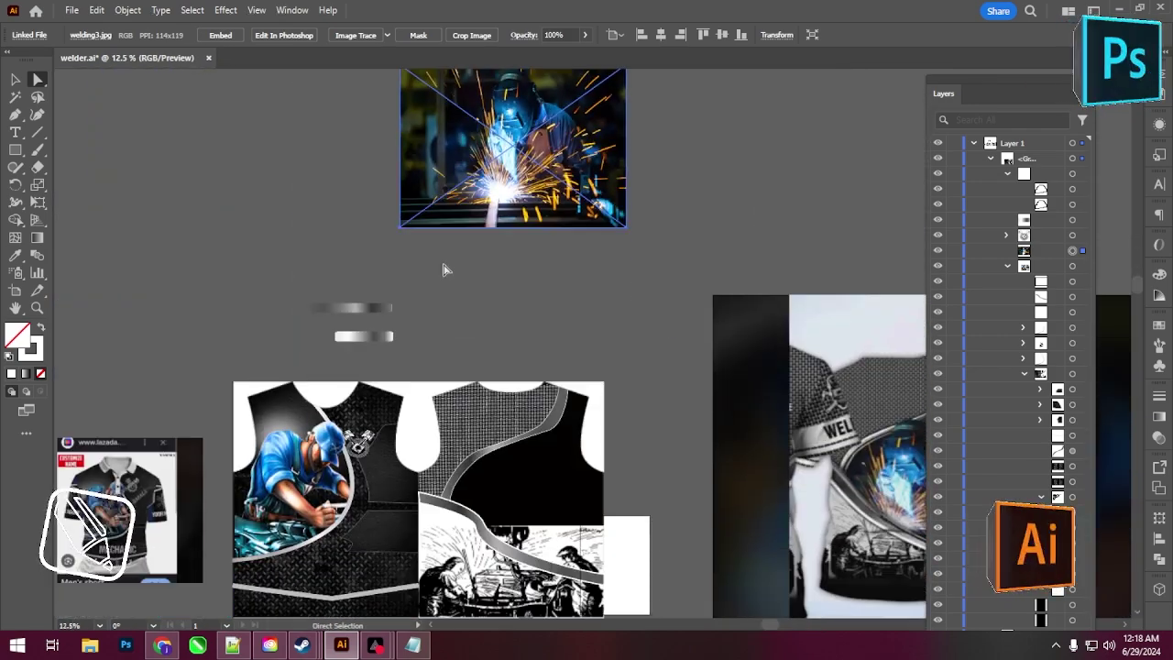
scroll(431, 266, down, 2)
scroll(394, 275, down, 1)
scroll(404, 339, up, 3)
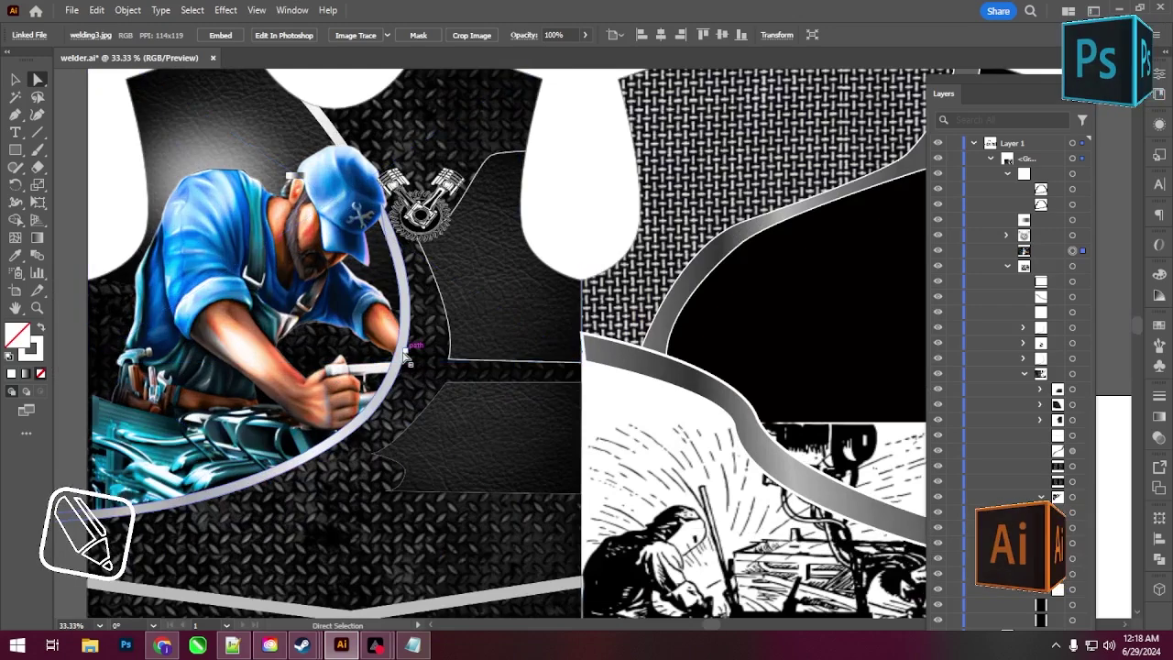
- Inspect the curved band and gear logo on the front panel, then deselect
click(405, 355)
scroll(405, 354, down, 1)
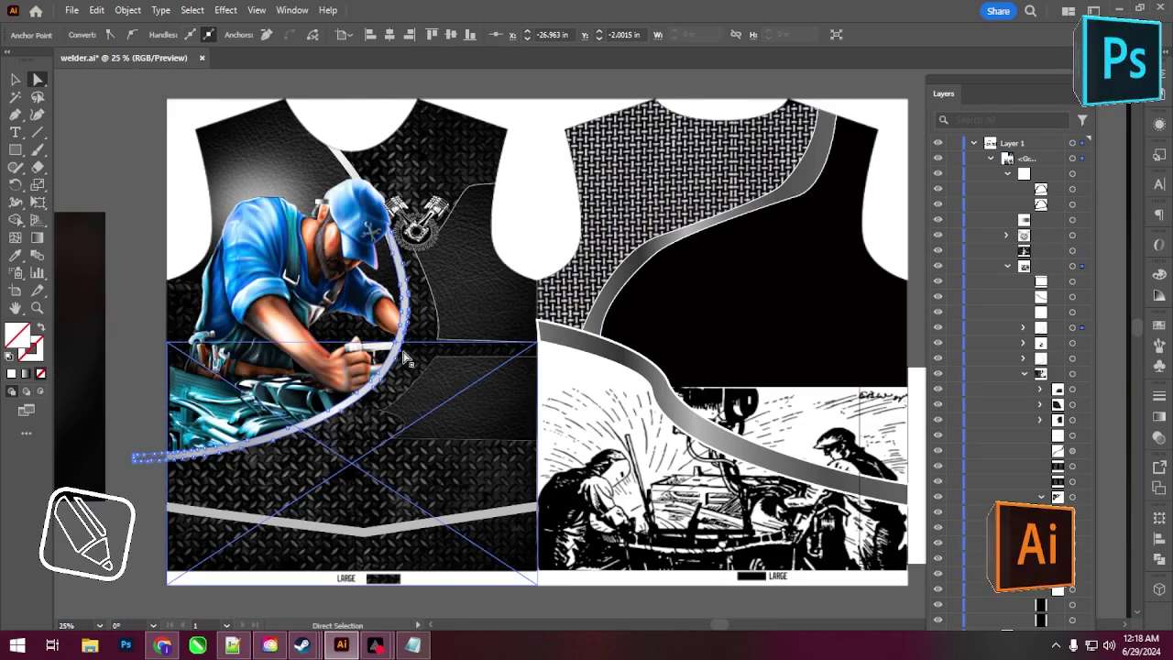
click(15, 81)
click(406, 353)
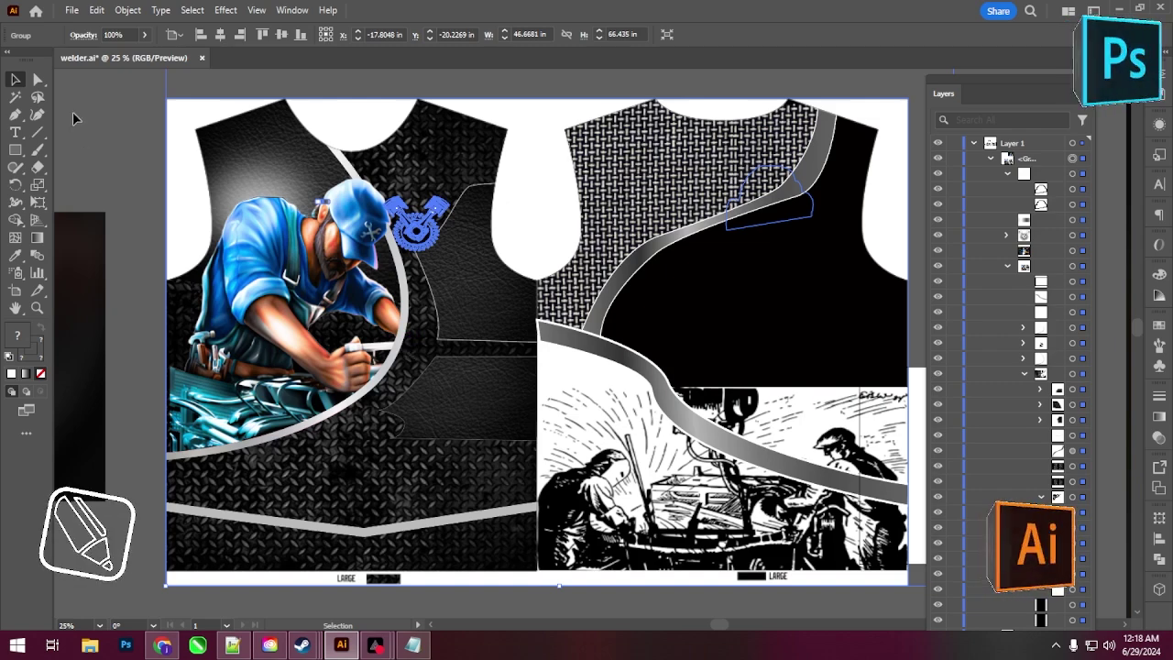
click(37, 79)
click(409, 227)
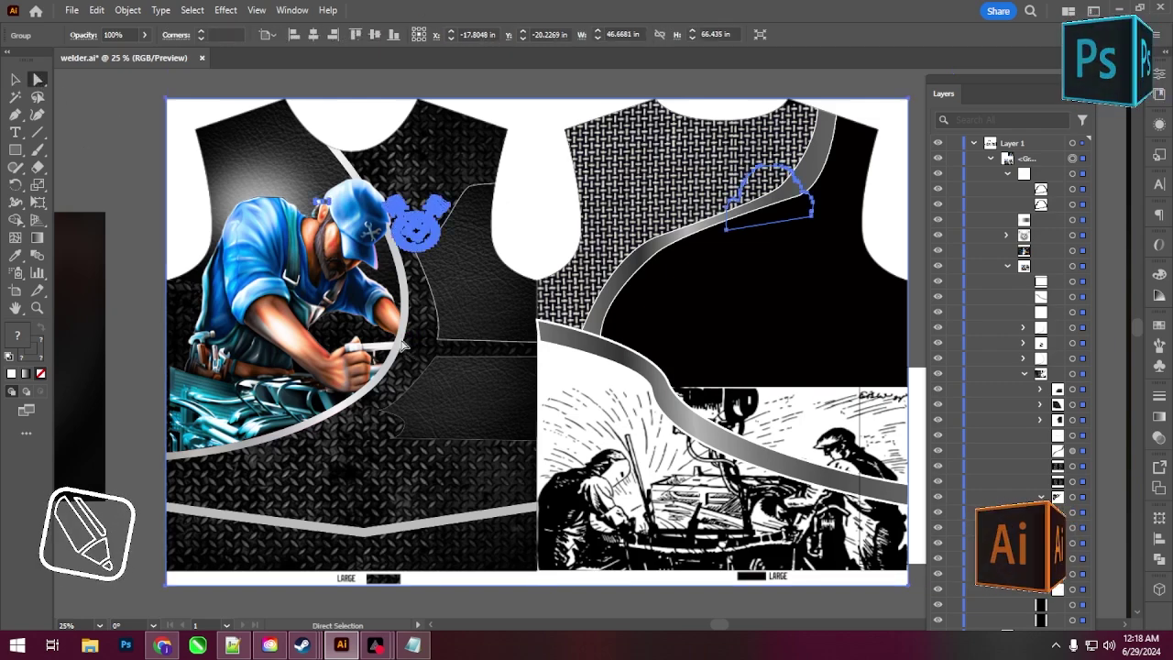
click(14, 80)
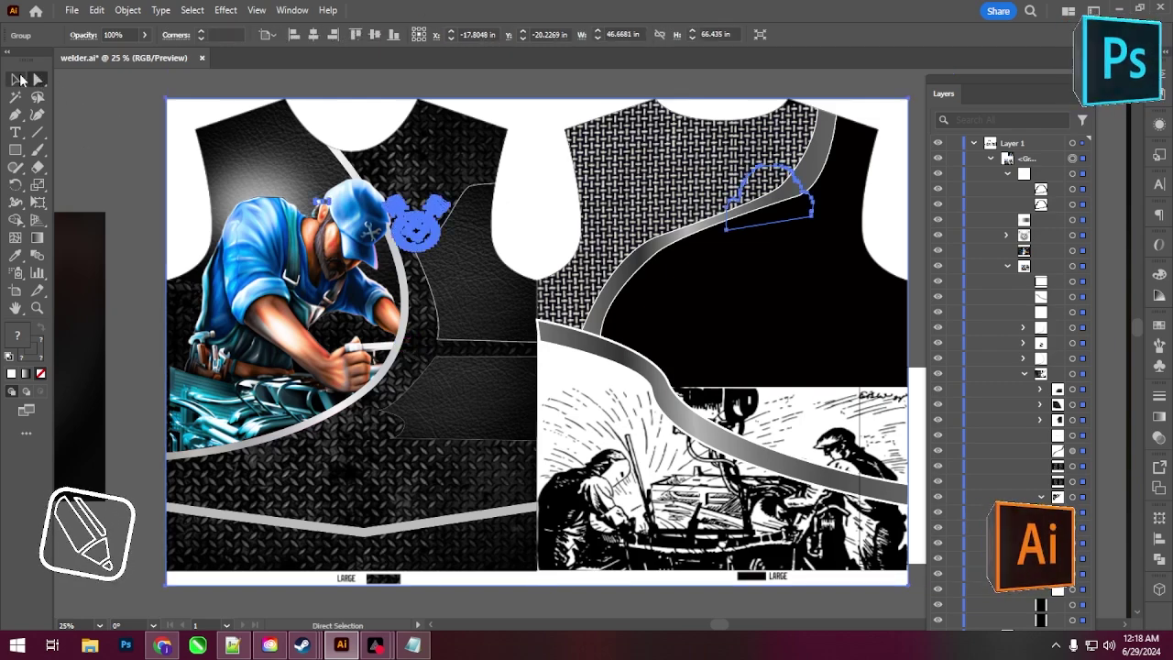
click(125, 132)
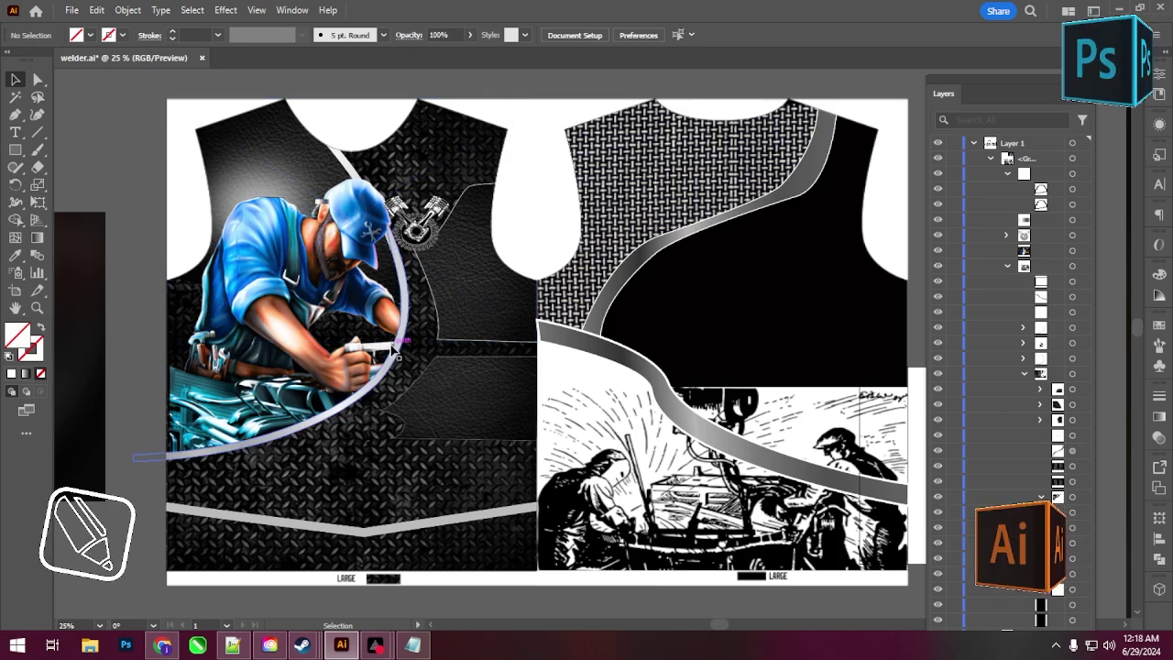
click(399, 353)
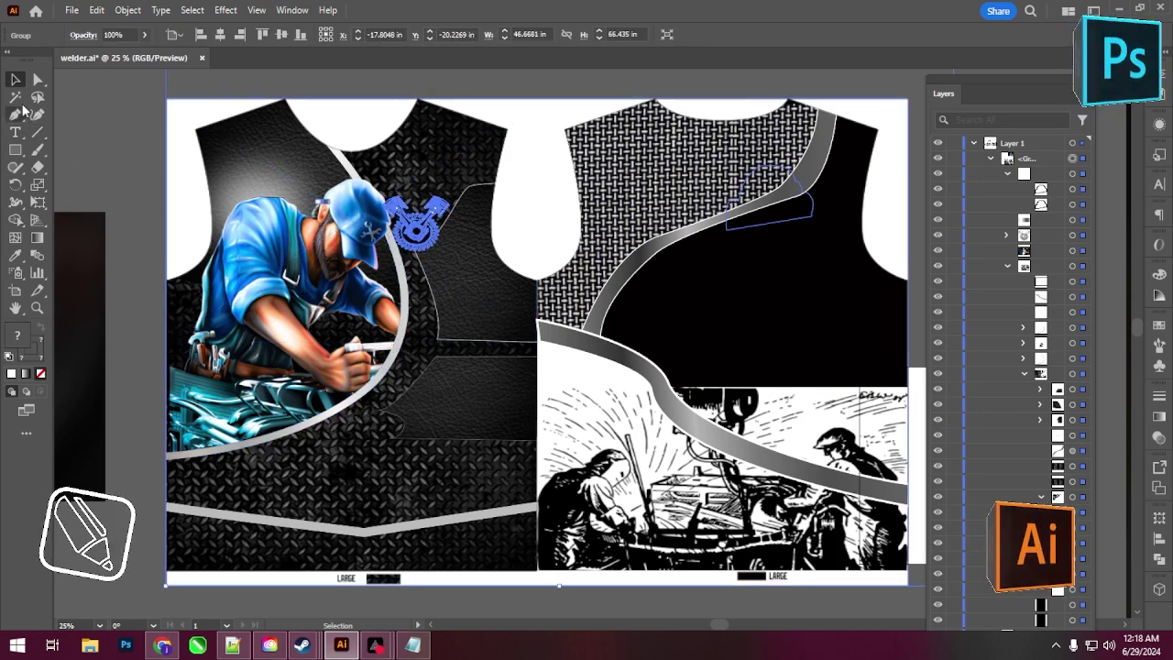
click(37, 80)
click(131, 135)
click(403, 321)
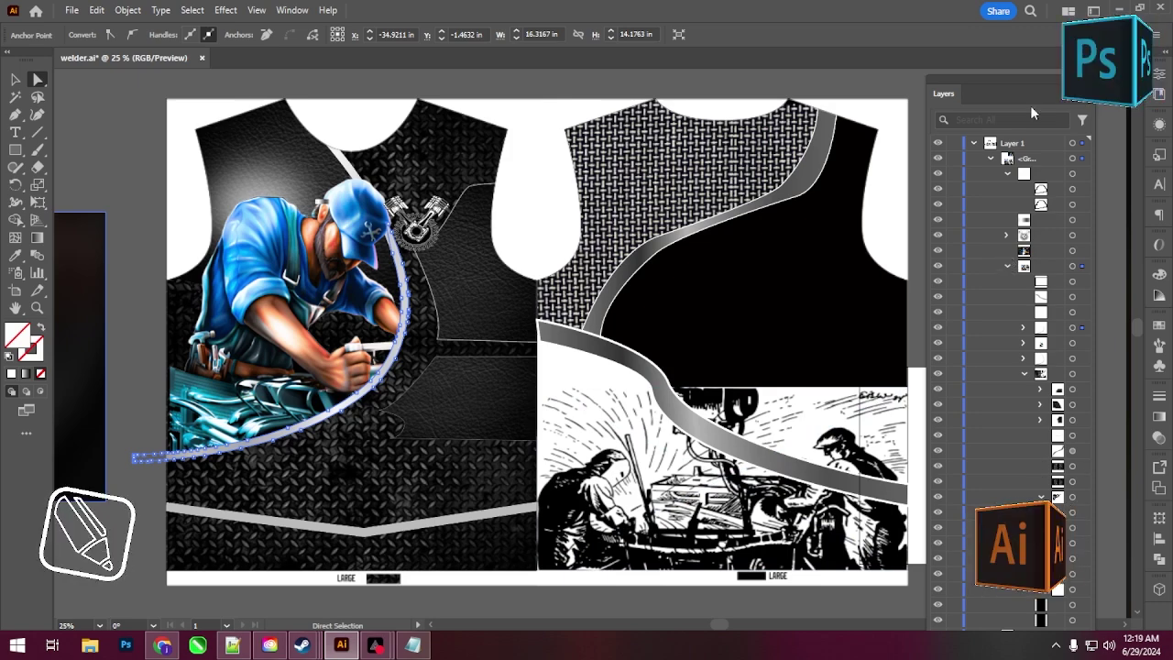
drag(1021, 82, 970, 22)
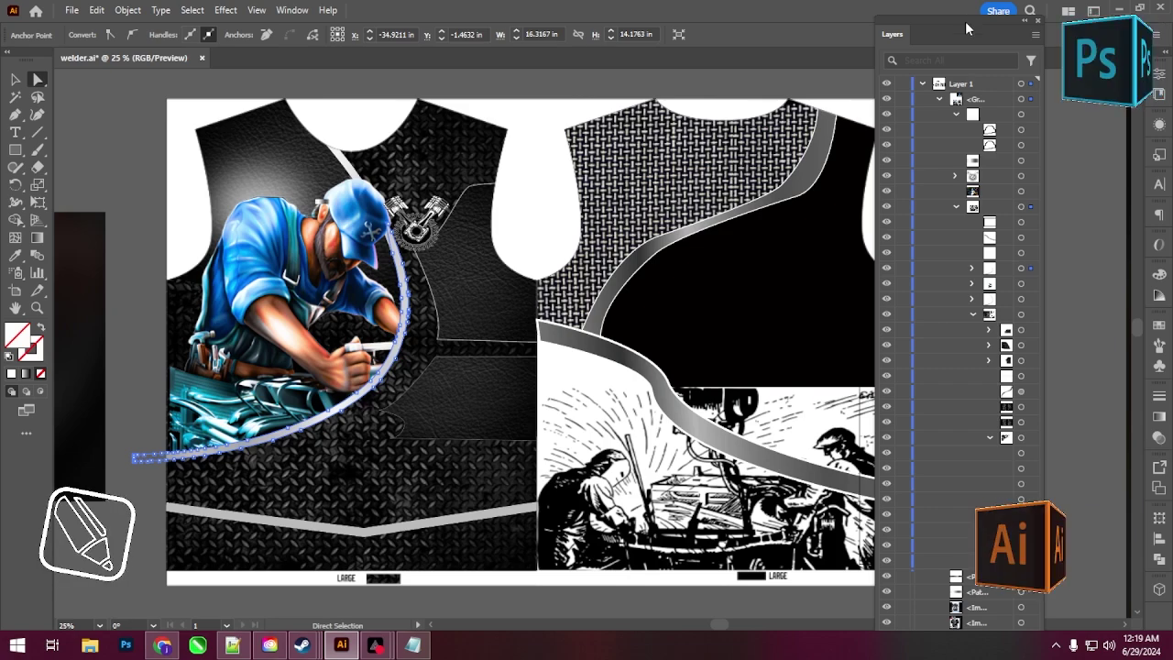
drag(966, 22, 967, 7)
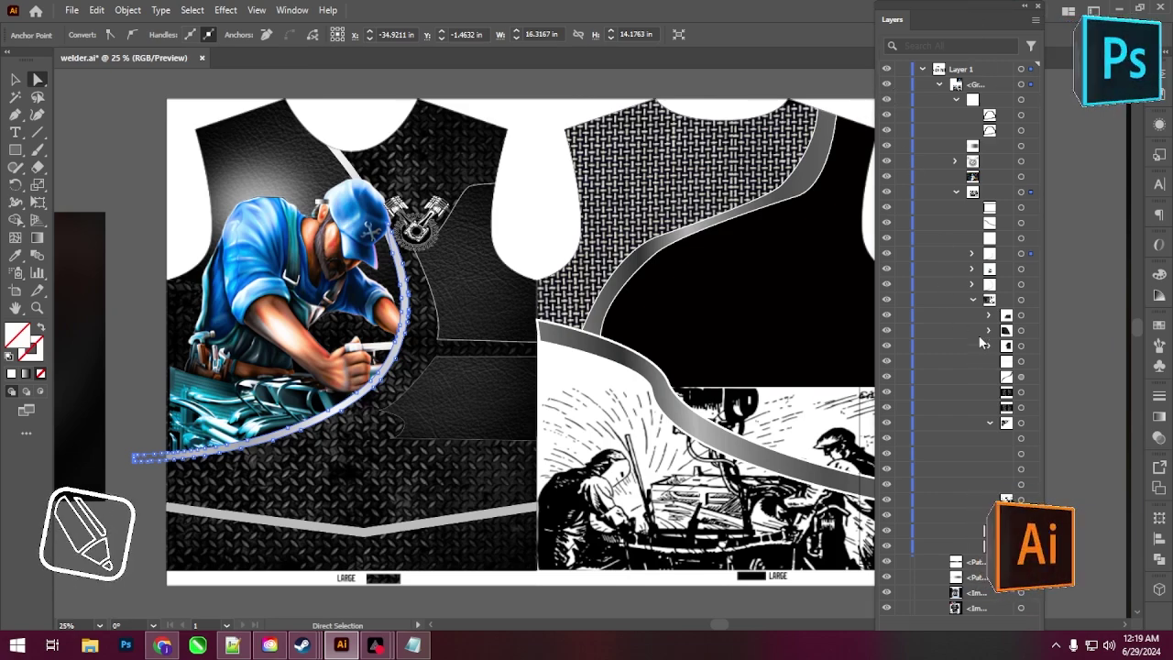
key(ctrl+shift+a)
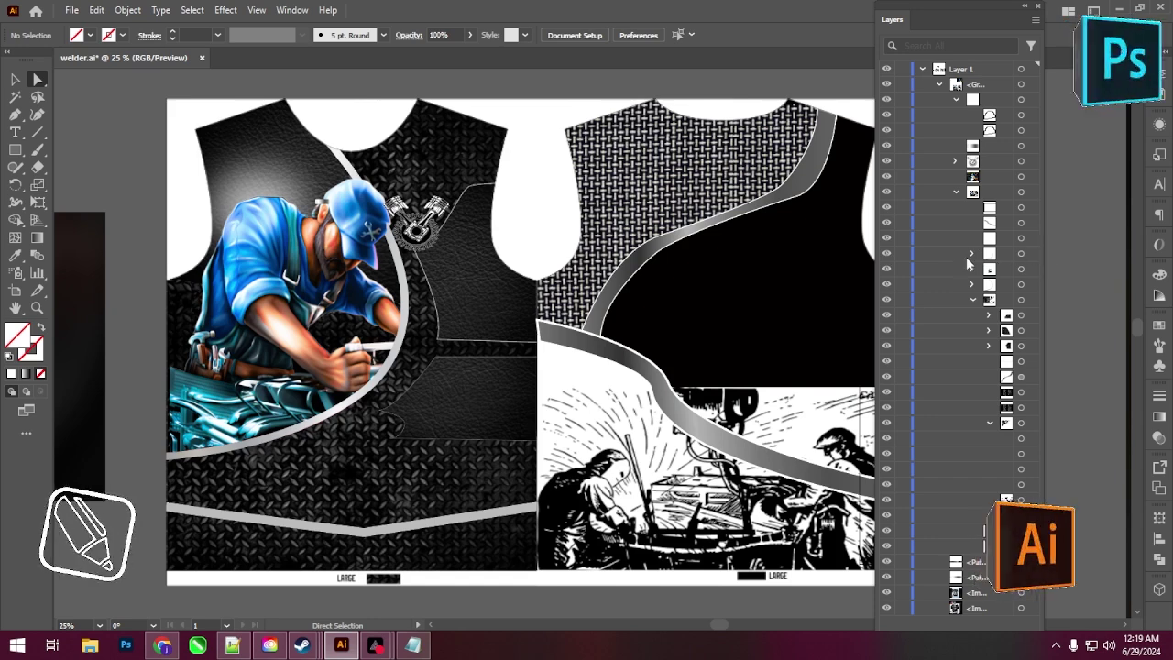
click(886, 222)
click(886, 223)
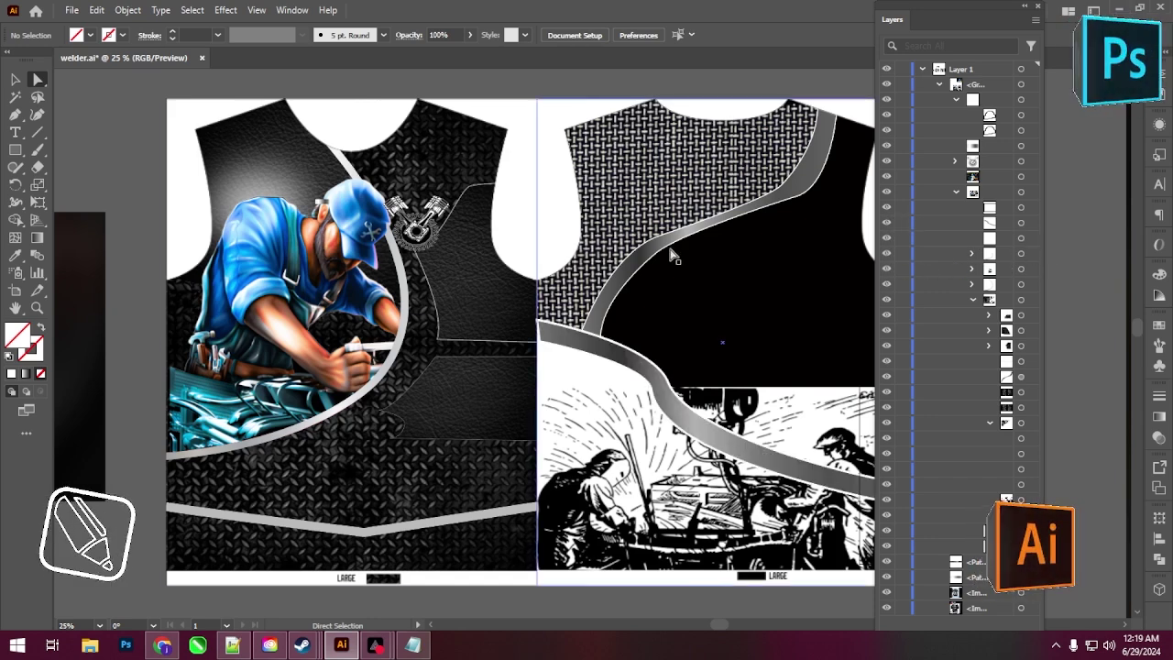
click(407, 306)
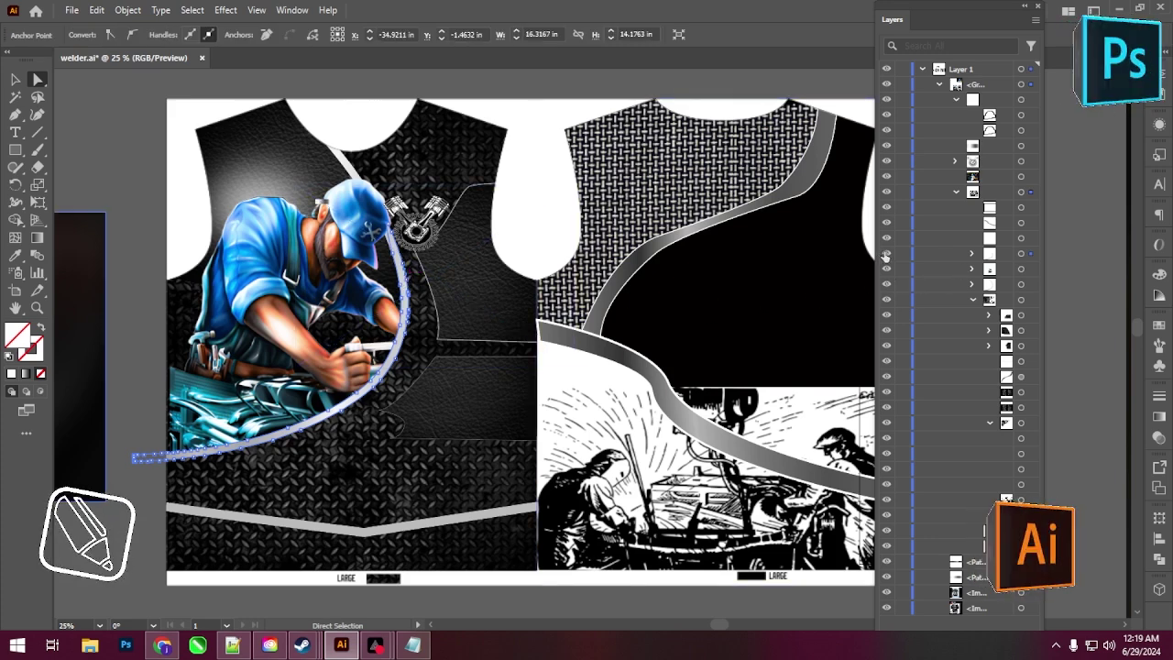
key(ctrl+shift+a)
click(1030, 254)
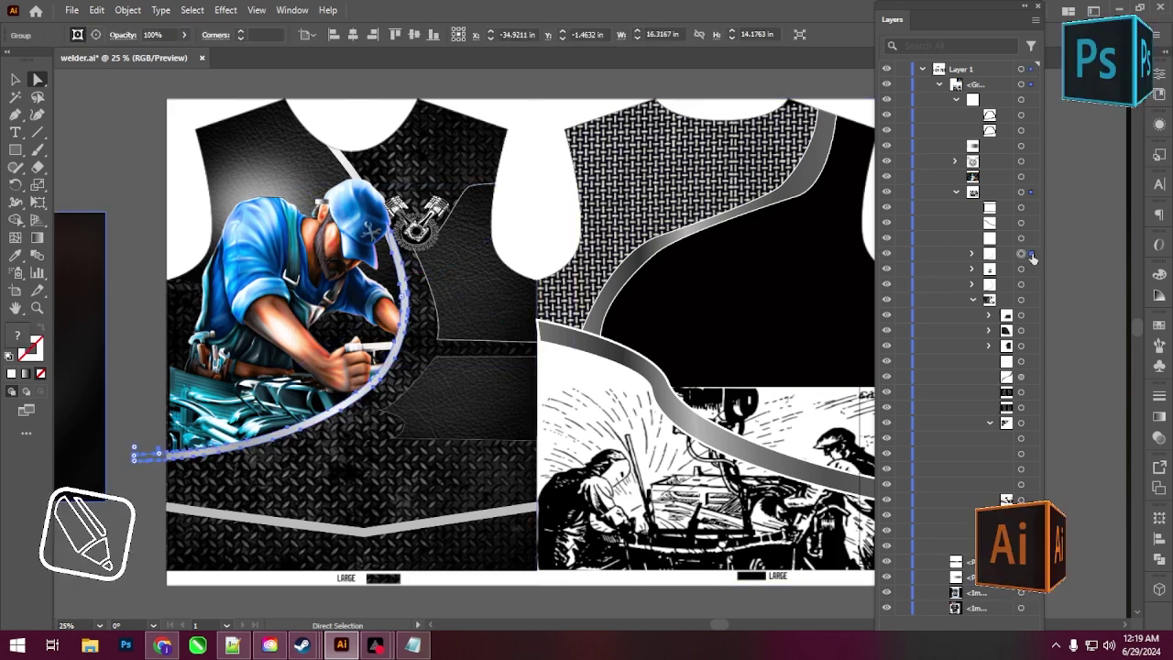
click(1030, 222)
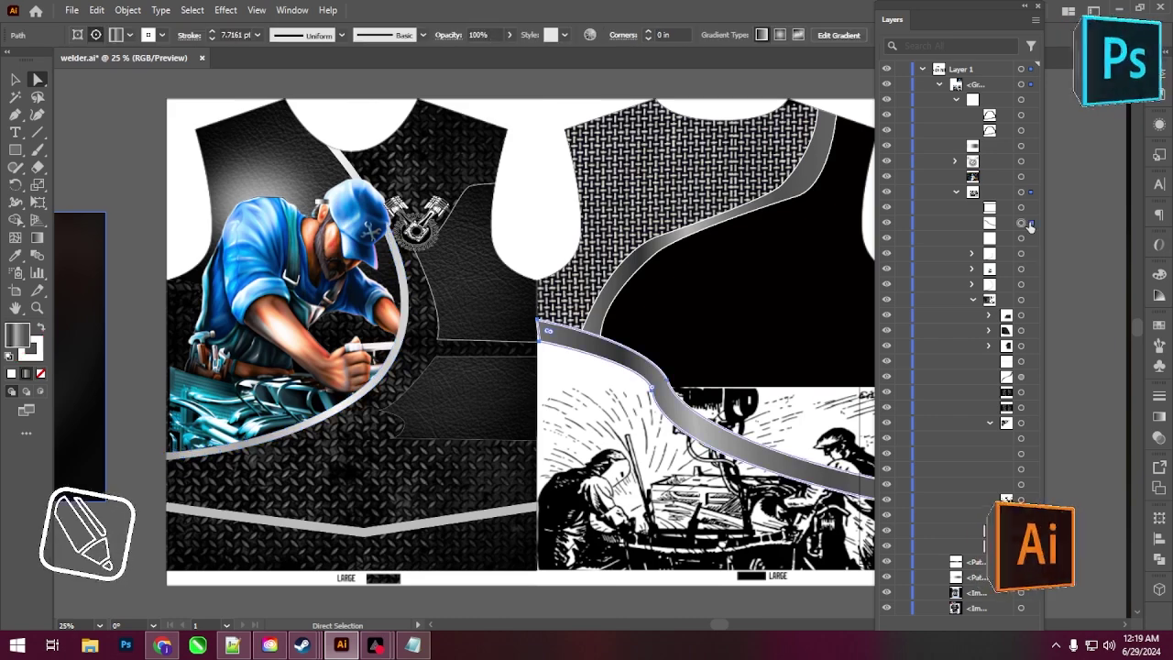
click(1023, 254)
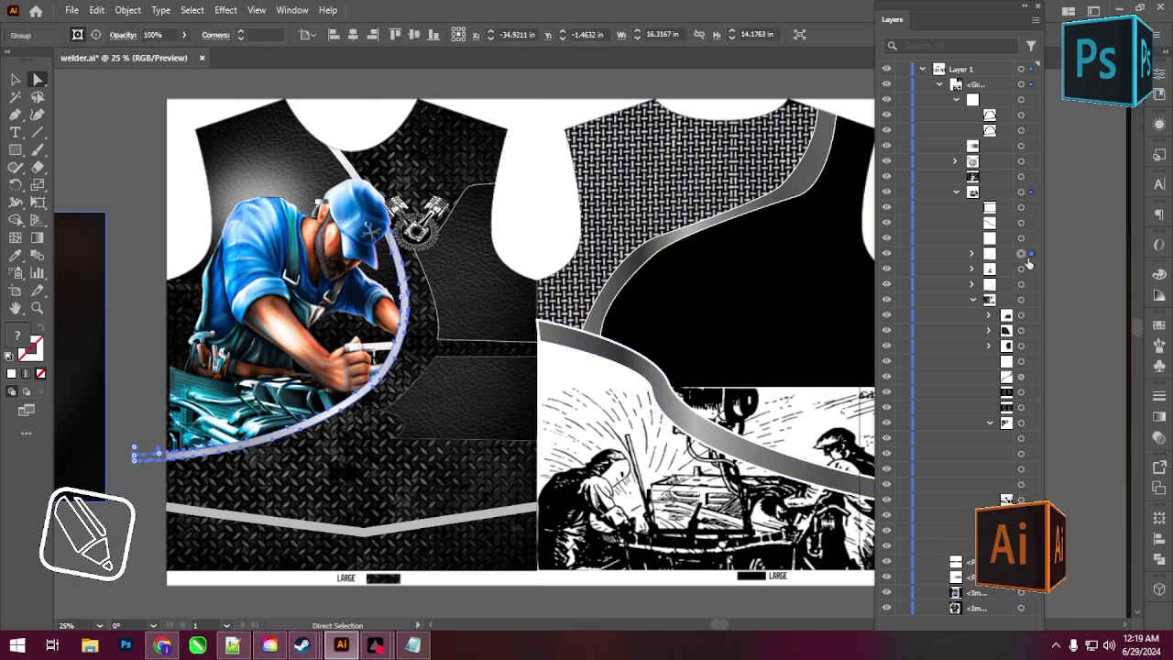
click(886, 270)
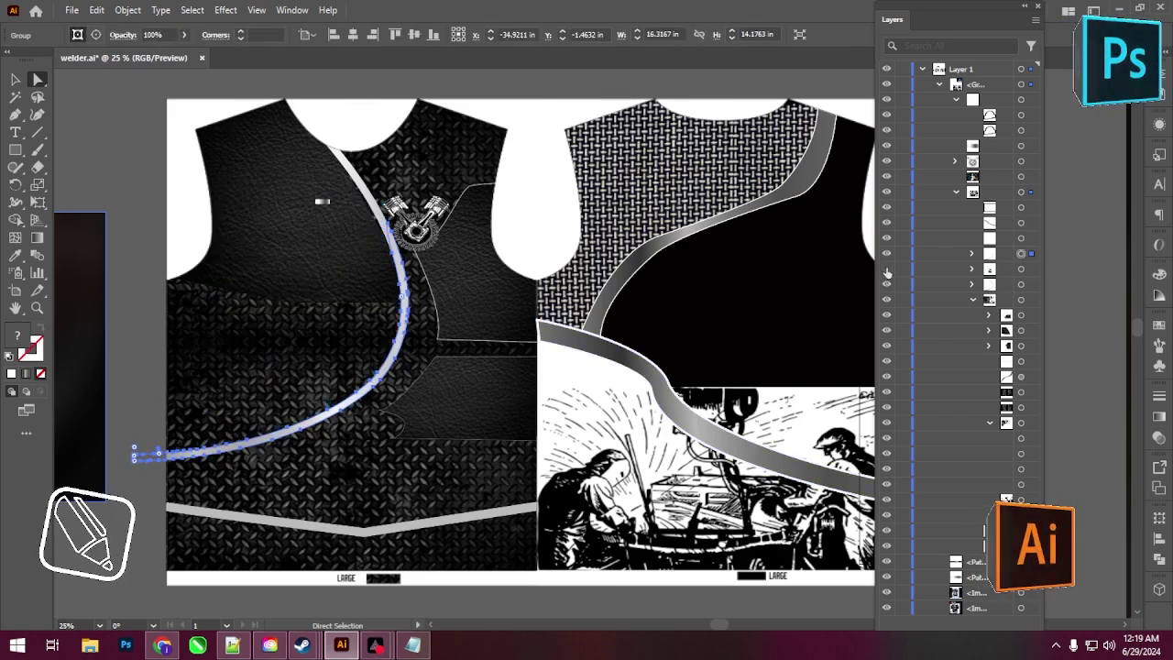
click(887, 271)
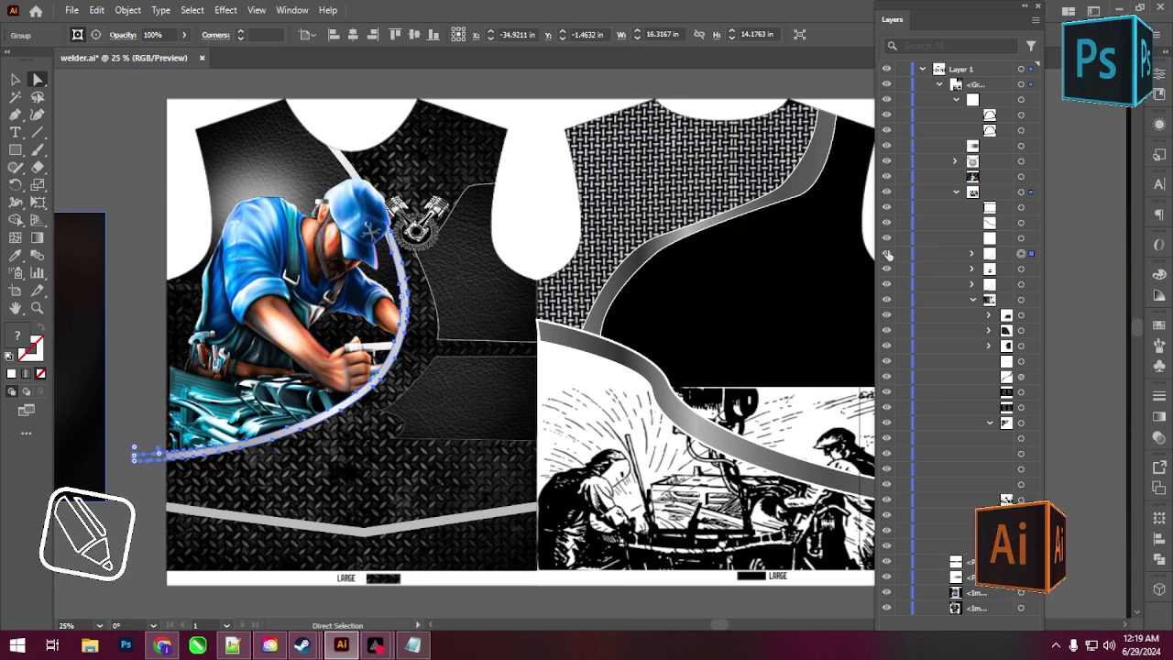
click(887, 254)
click(887, 254)
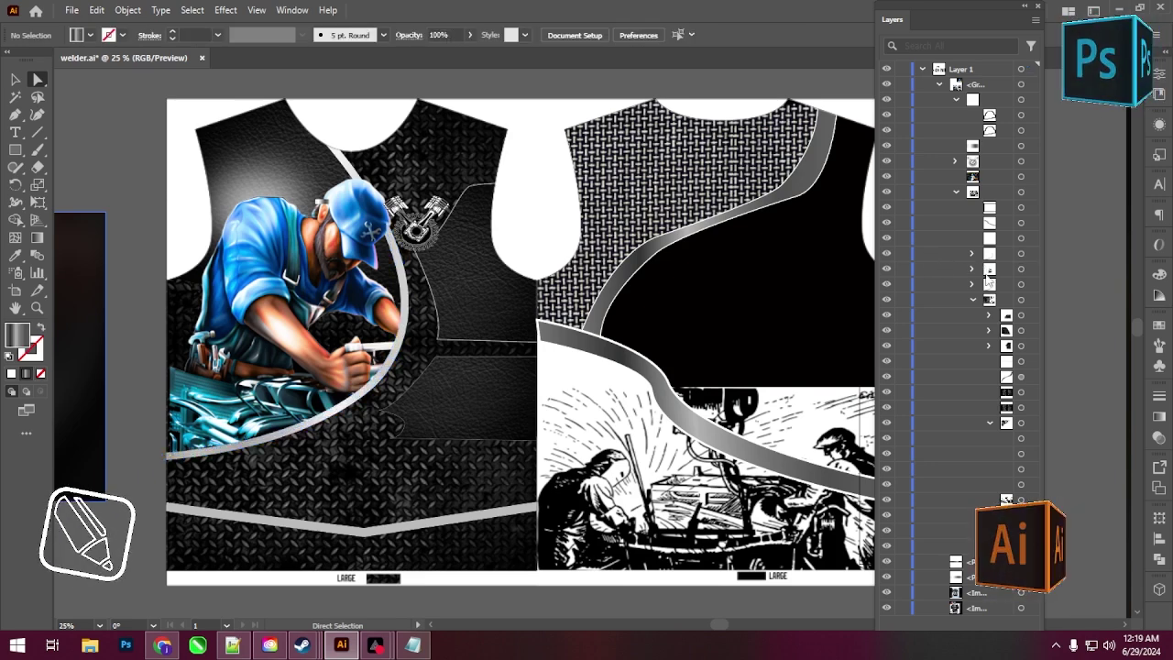
click(886, 270)
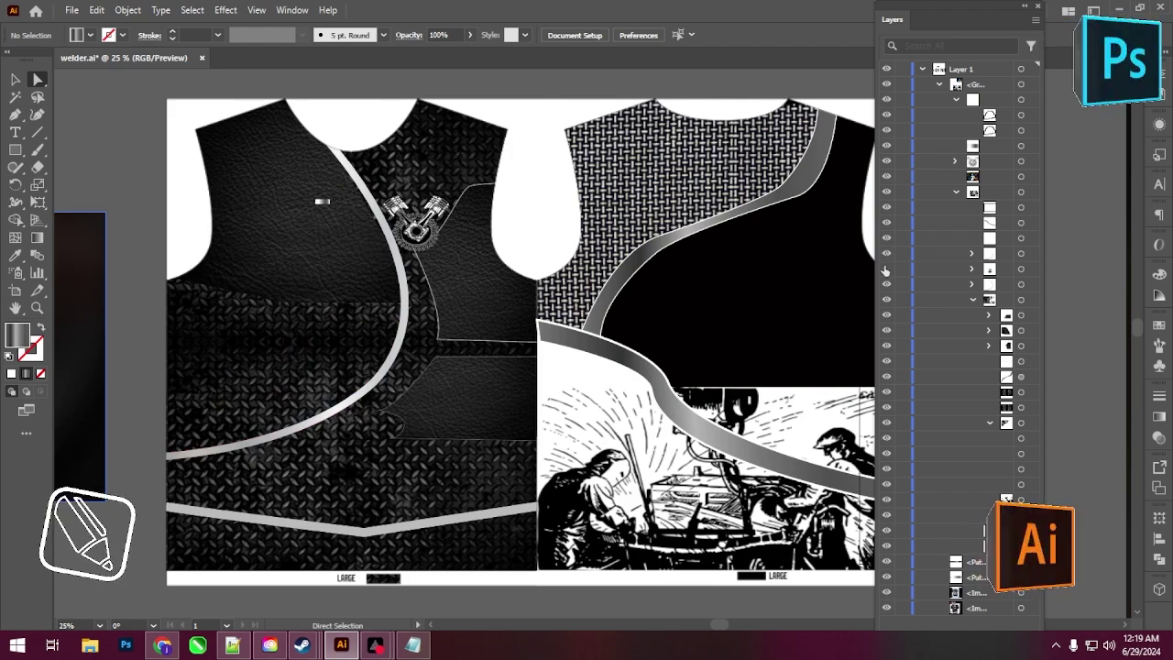
click(886, 269)
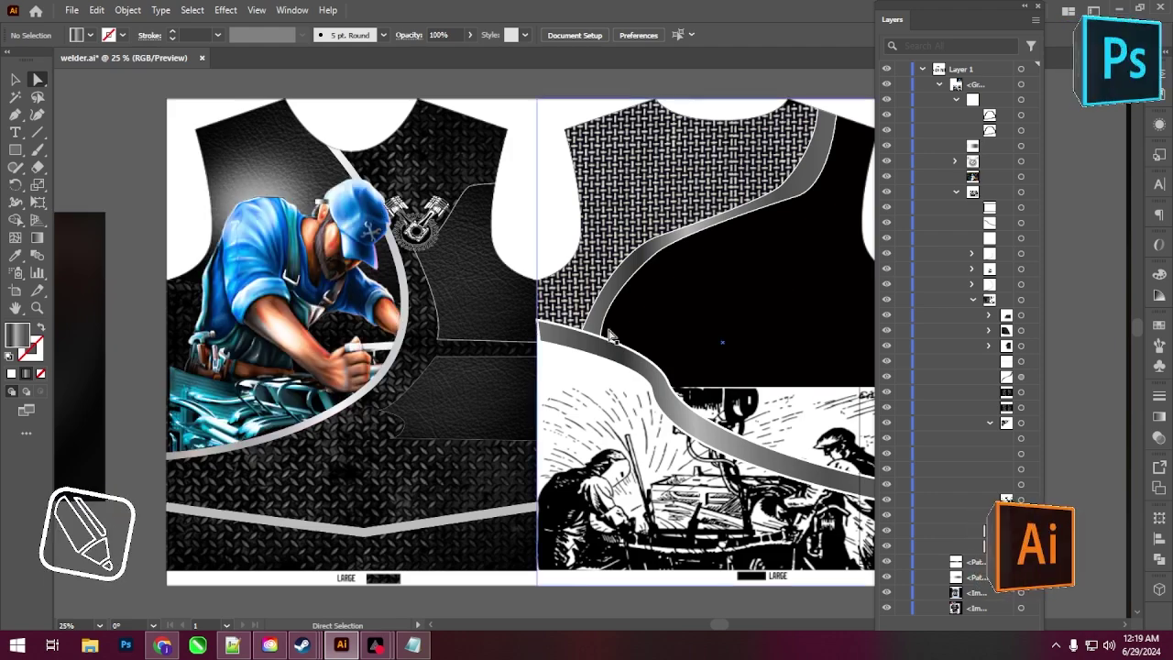
scroll(458, 321, down, 1)
scroll(458, 320, down, 1)
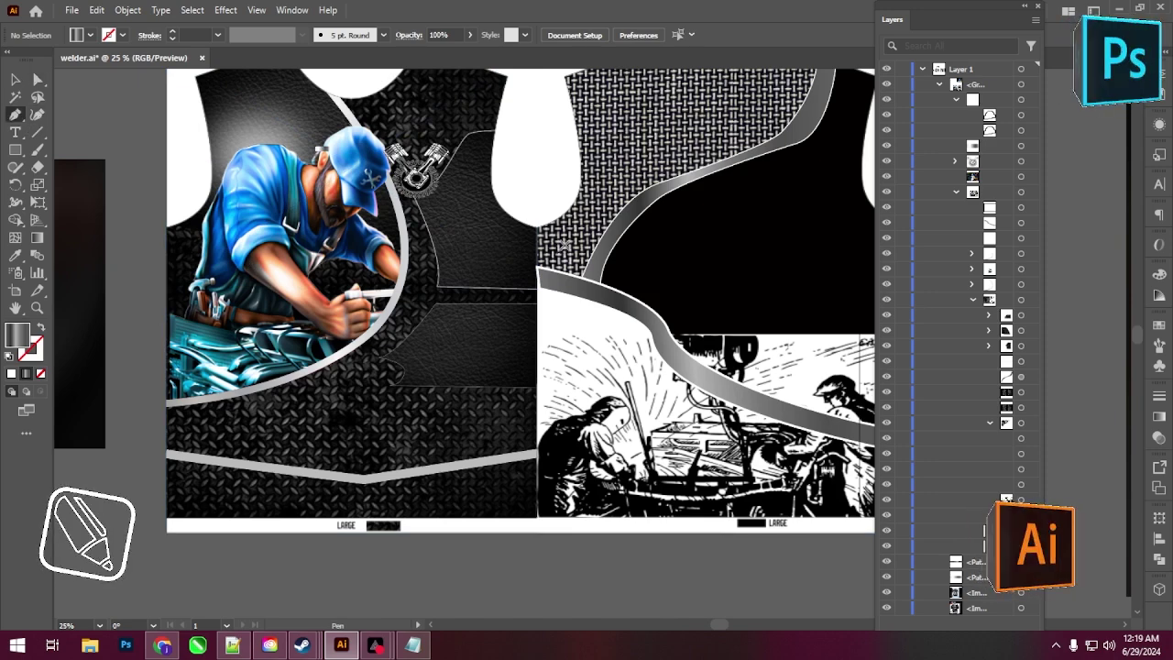
- Start a Pen path at the front's centre seam with a curved first segment, undoing a stray point
click(564, 244)
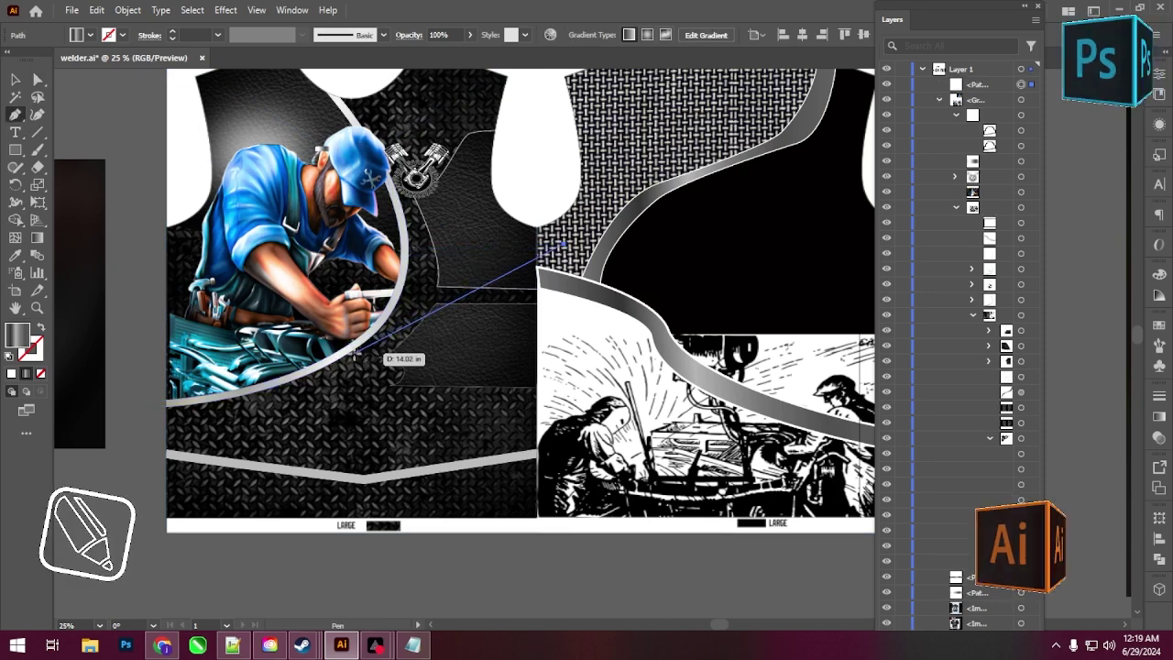
drag(335, 361, 331, 453)
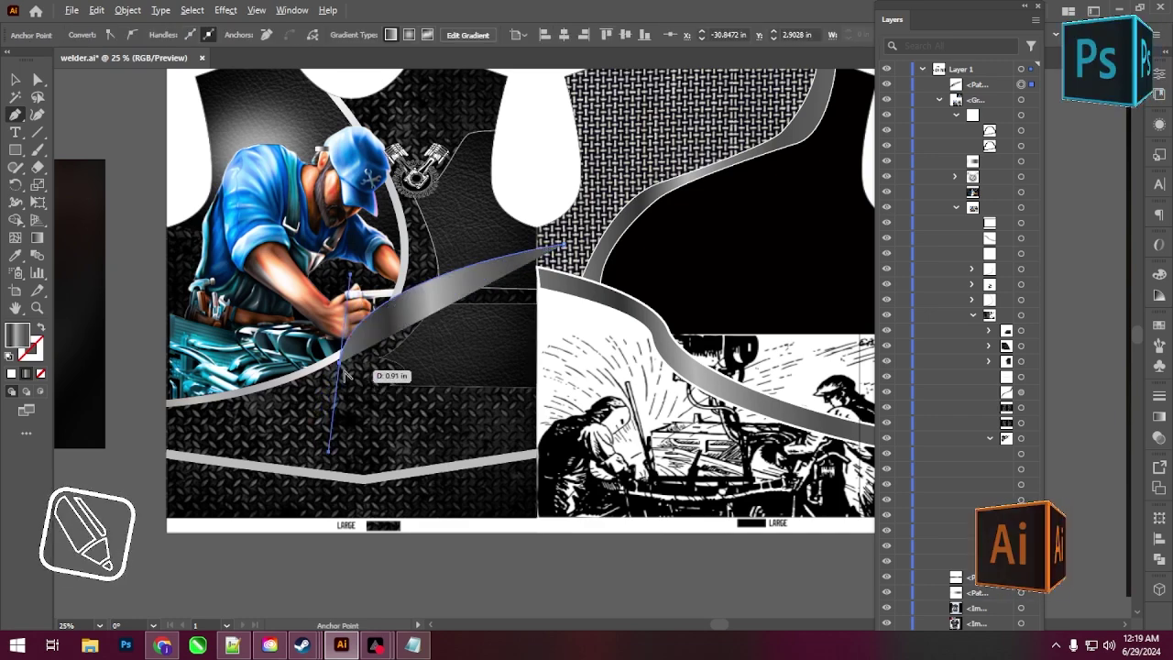
drag(520, 510, 696, 569)
key(ctrl+z)
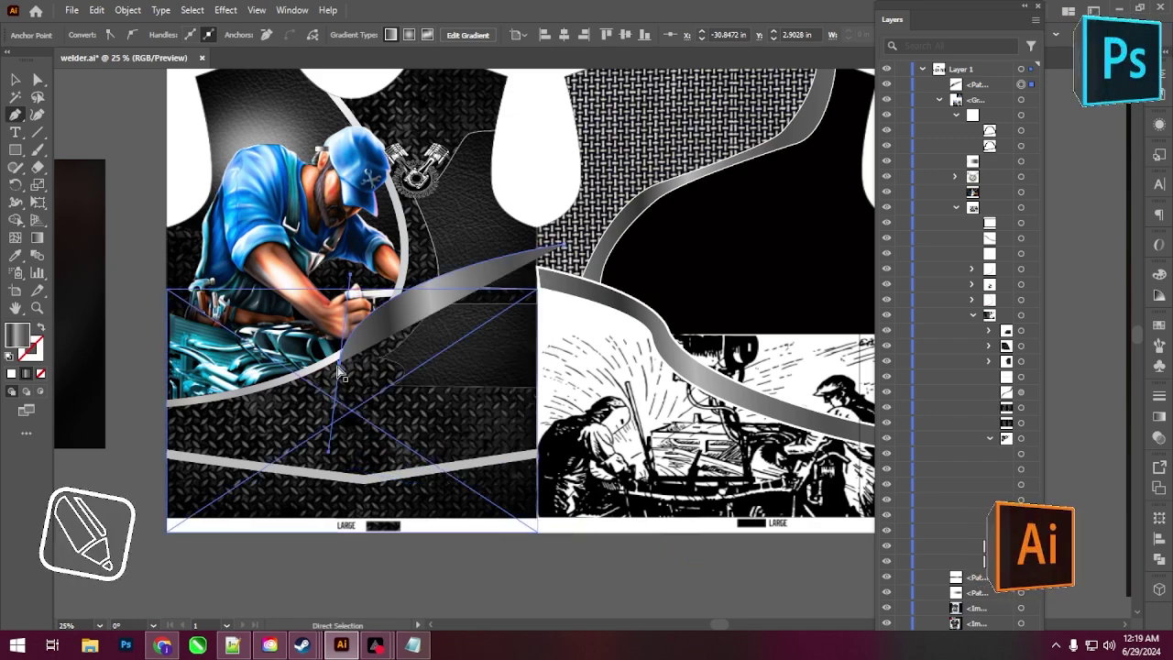
- Adjust the blade's lower anchors and curve, adding a curved point near the bottom hem
ctrl+click(339, 363)
drag(339, 363, 327, 403)
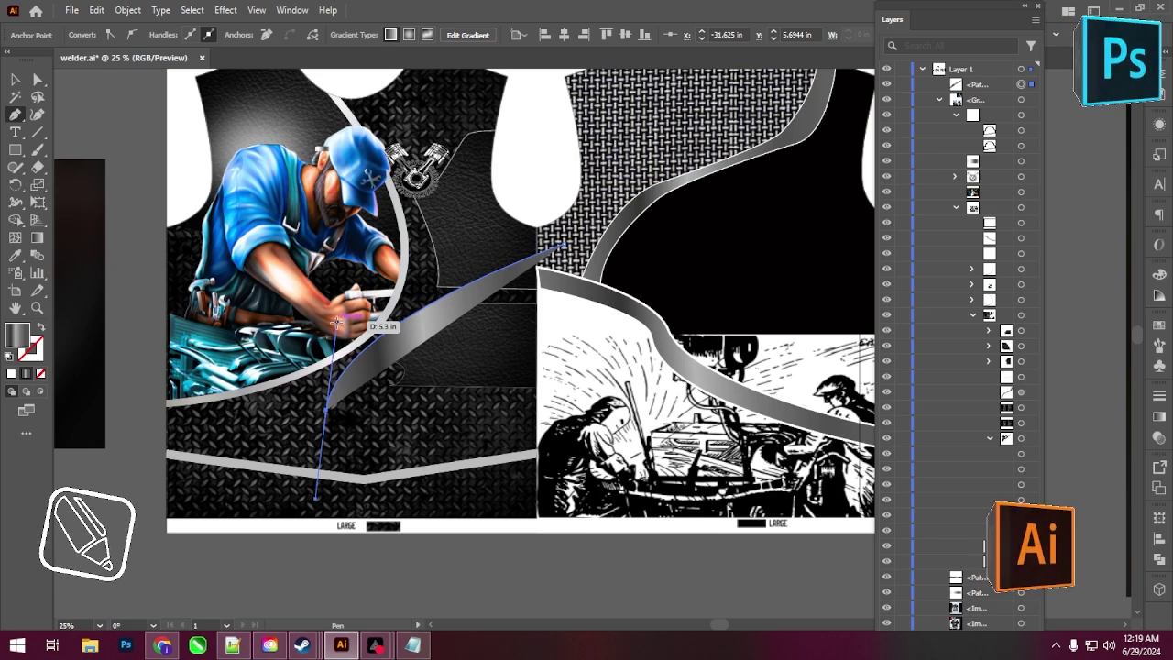
drag(337, 326, 275, 337)
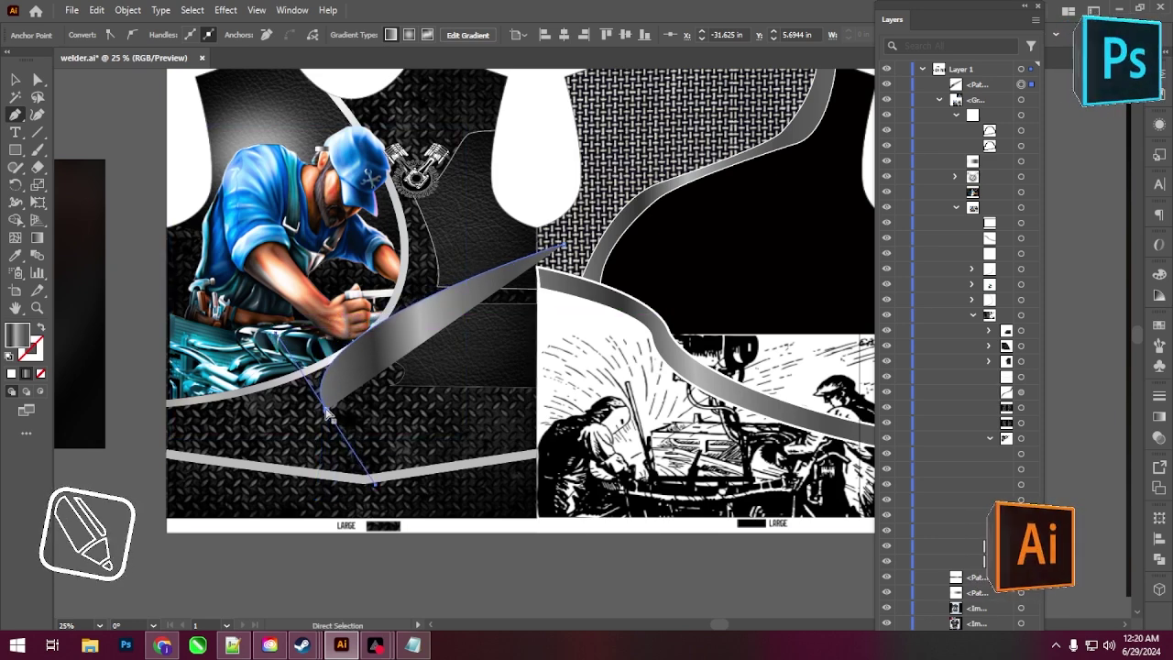
drag(327, 415, 320, 436)
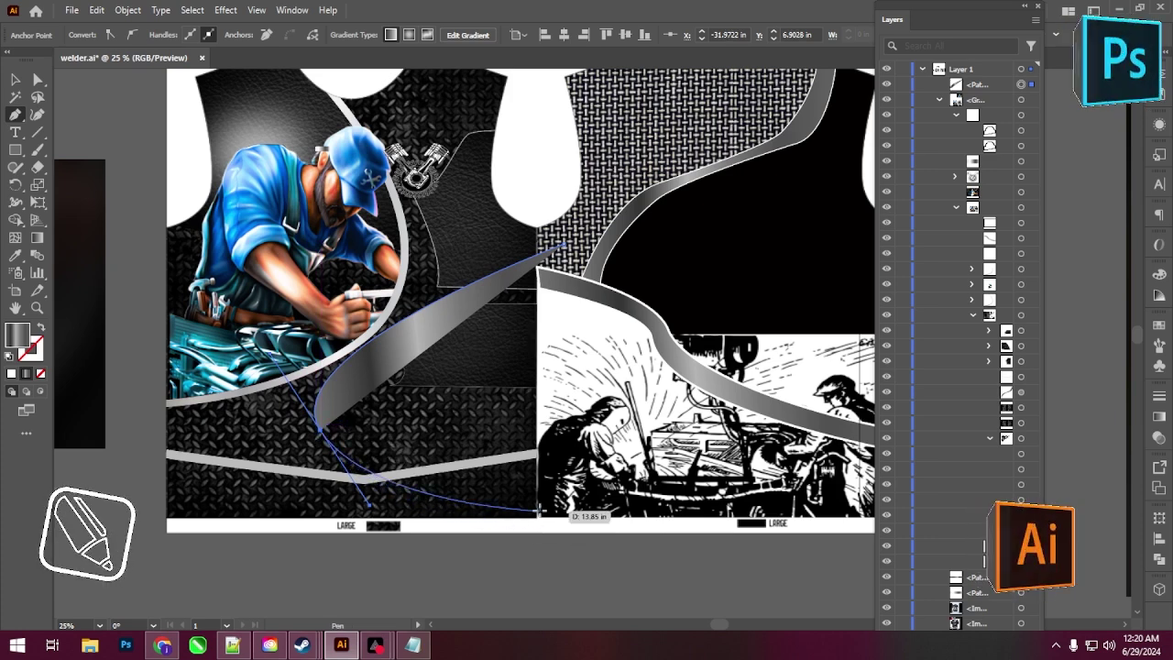
drag(540, 515, 586, 476)
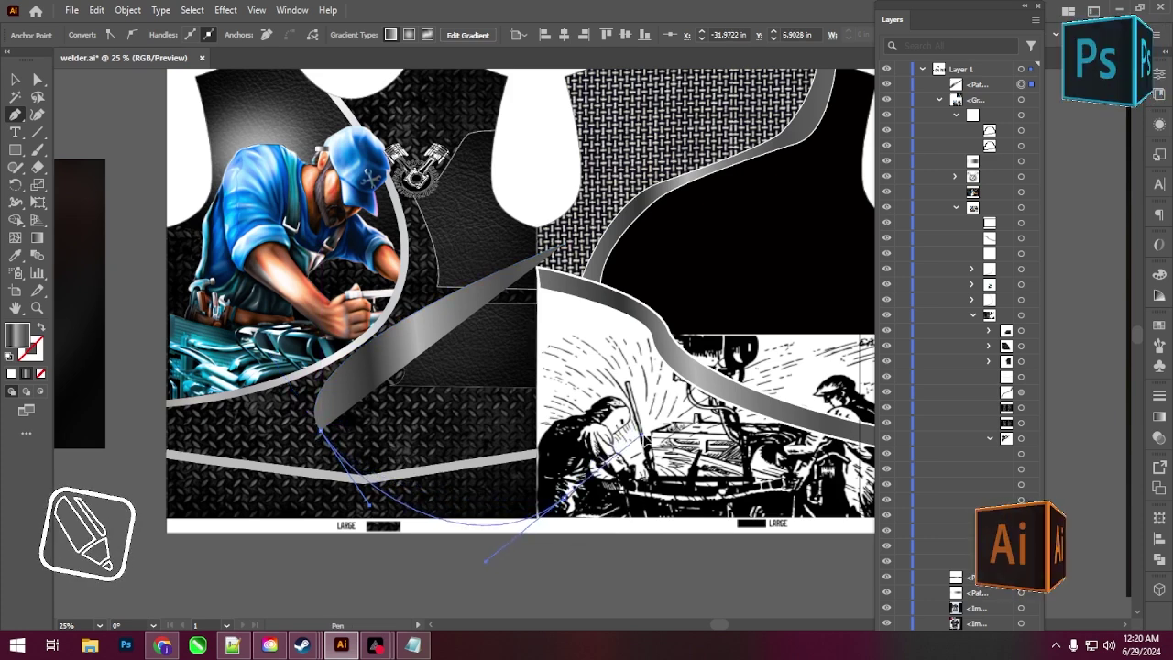
drag(641, 438, 646, 439)
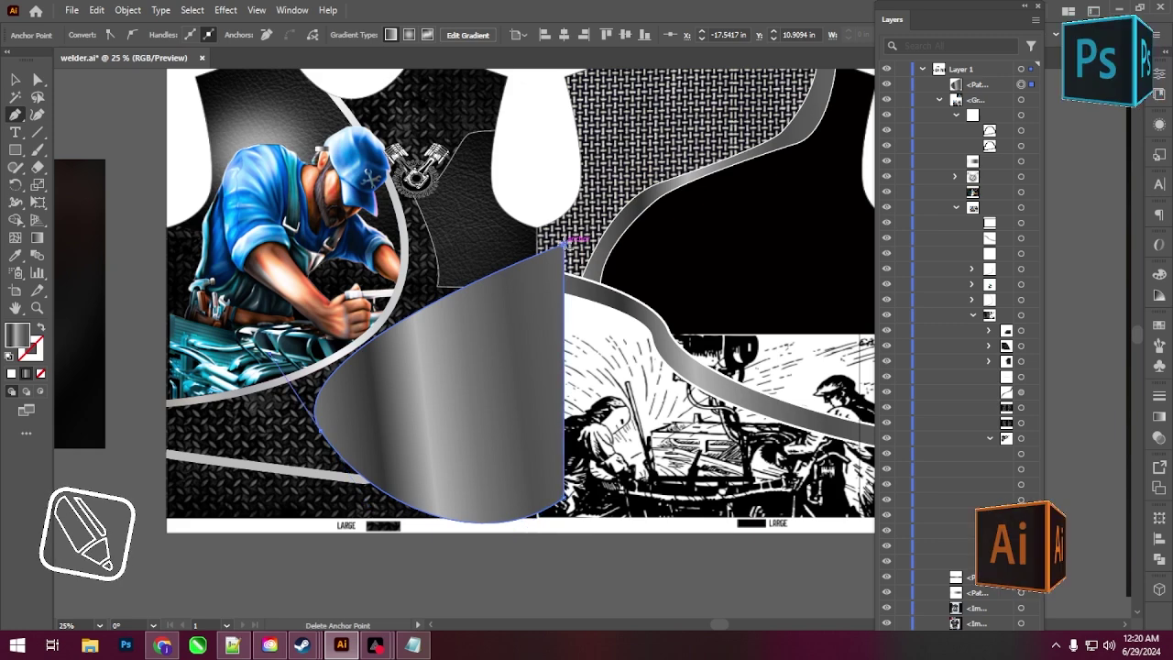
- Move the top point toward the neckline, the bottom point onto the seam, and sharpen the top corner
drag(566, 244, 534, 216)
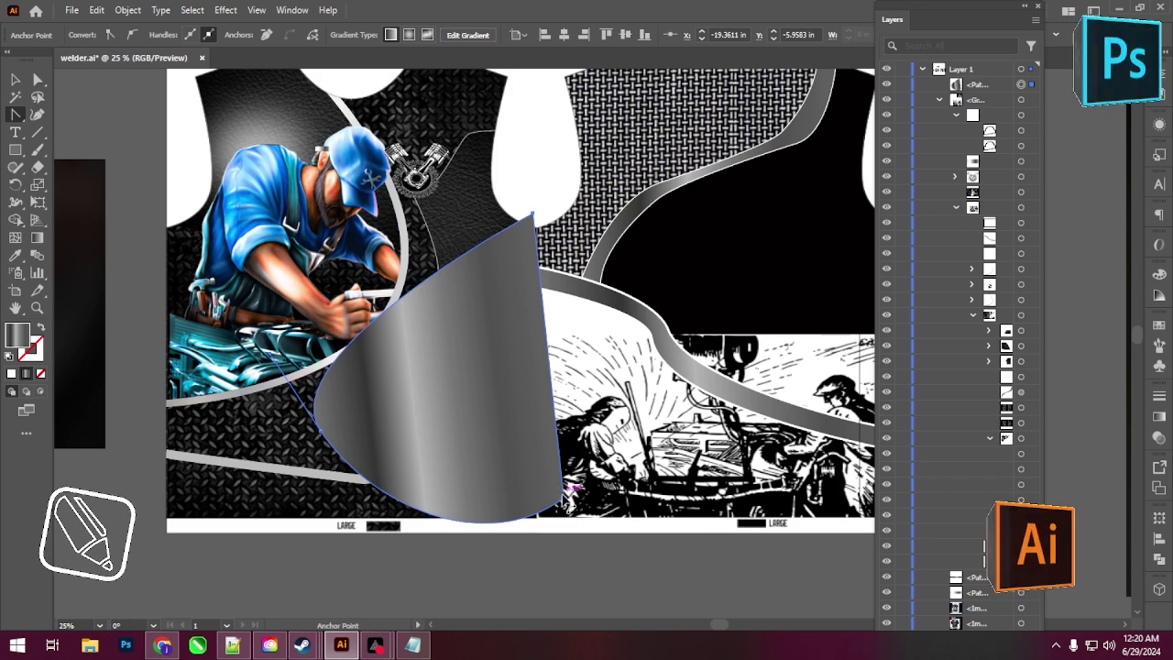
drag(565, 499, 534, 519)
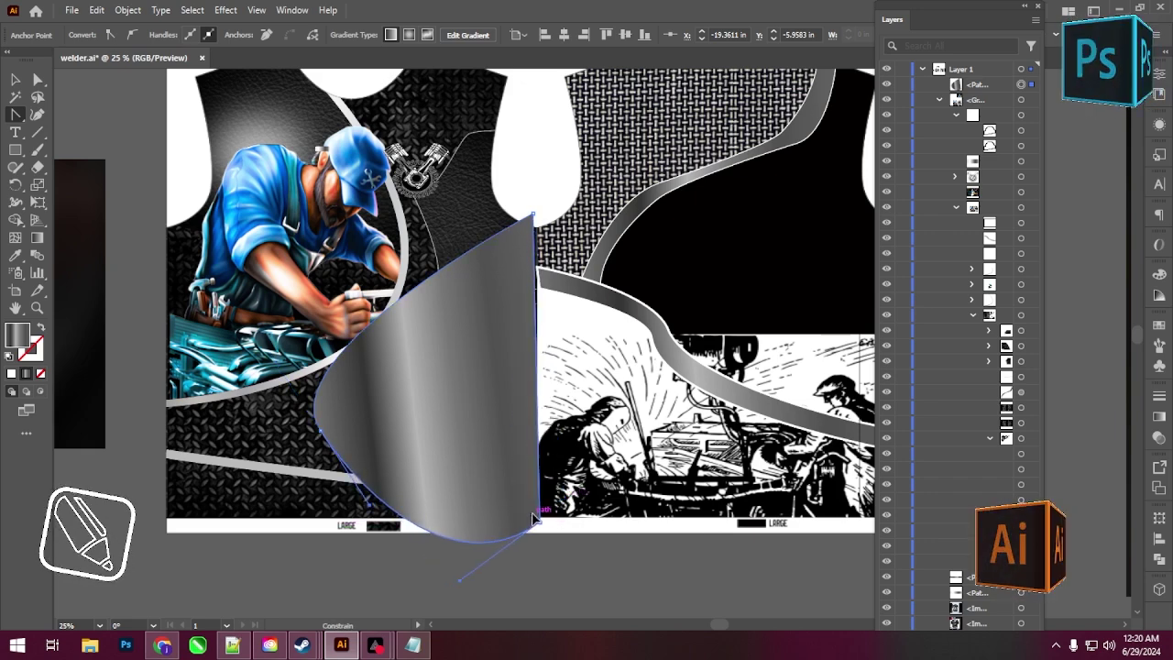
mouse_move(534, 518)
mouse_down()
mouse_move(534, 503)
mouse_move(536, 518)
mouse_up()
alt+scroll(553, 227, up, 2)
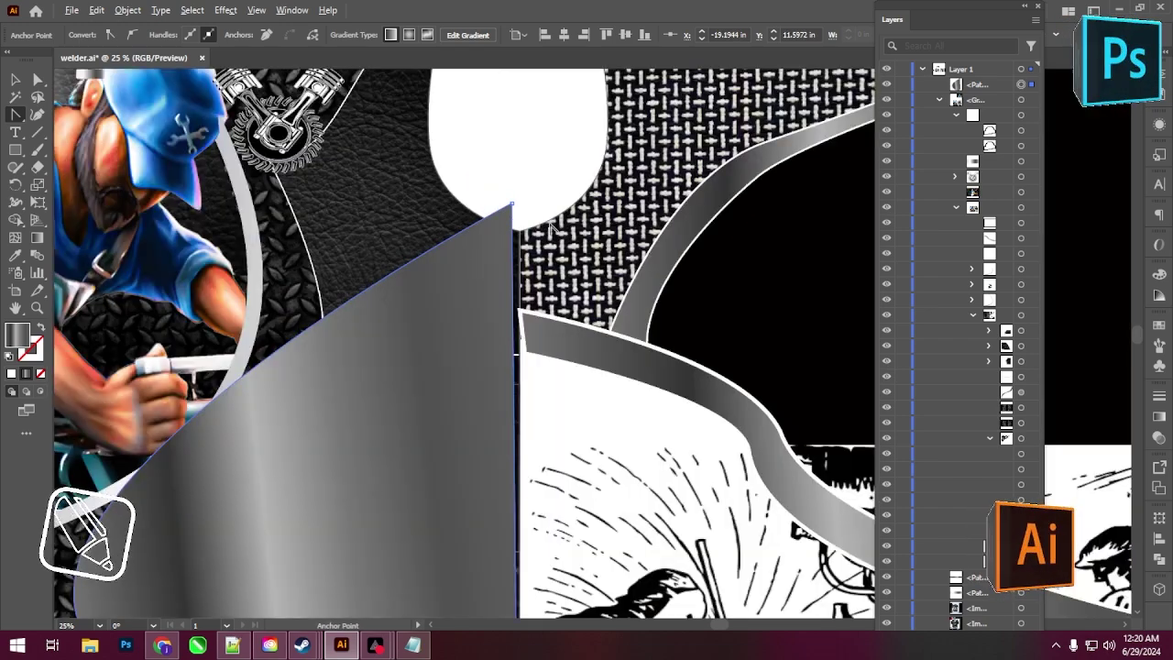
alt+scroll(552, 227, up, 2)
click(485, 195)
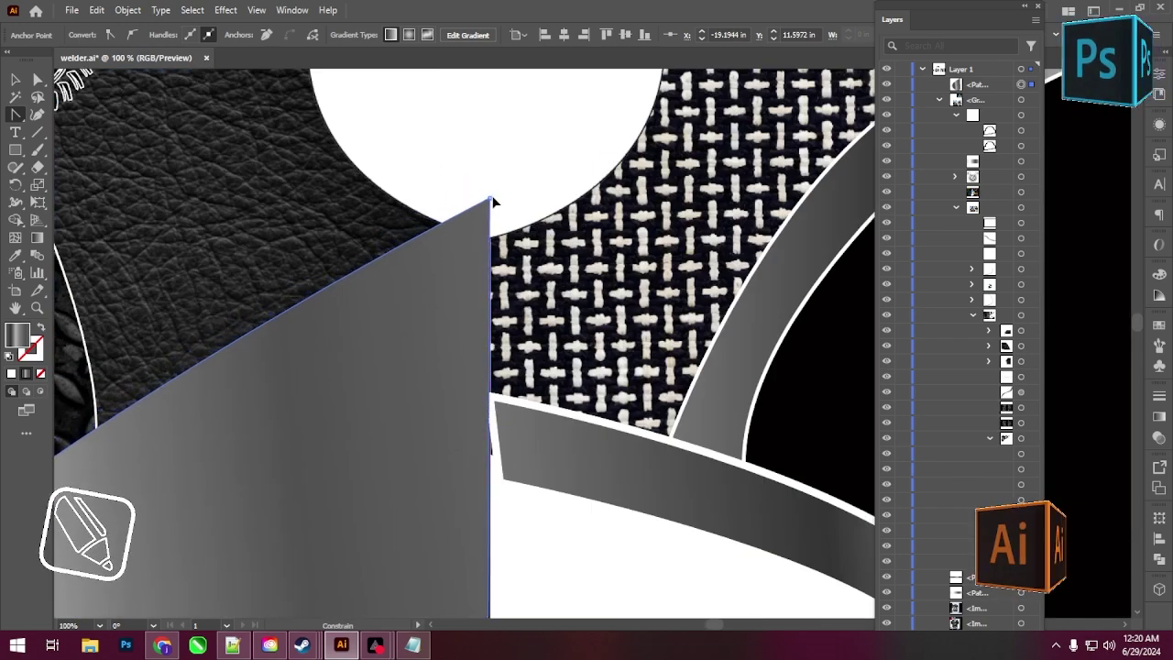
scroll(468, 244, down, 1)
scroll(467, 245, down, 1)
scroll(467, 244, down, 3)
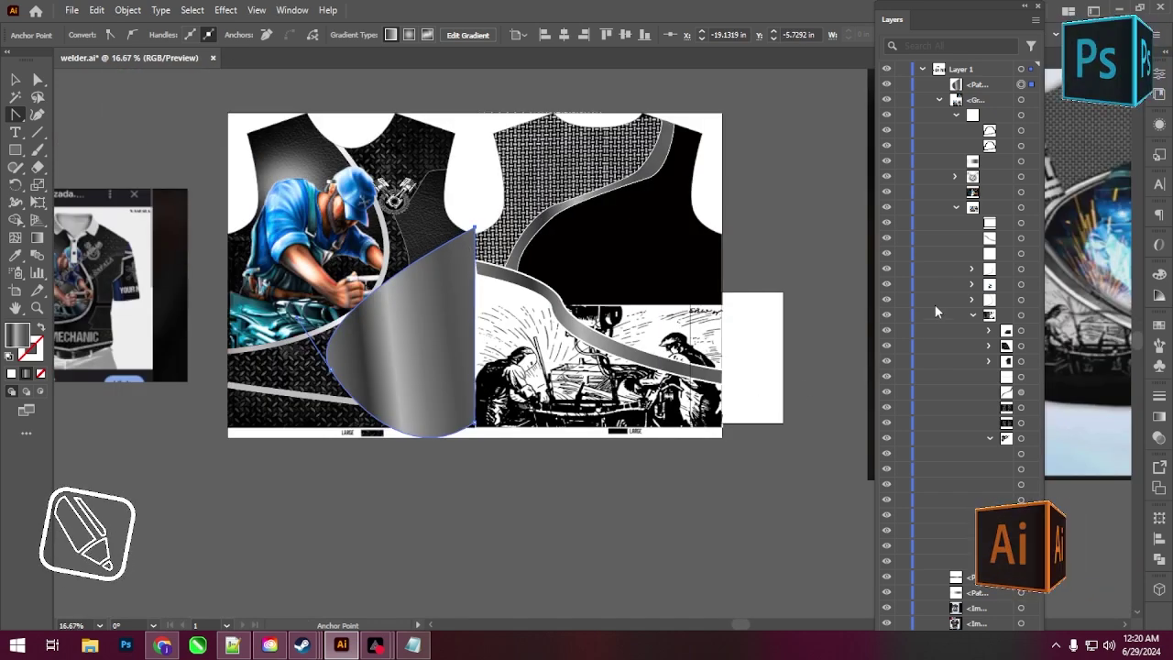
- Remove the shape's gradient fill and make its stroke white
click(40, 373)
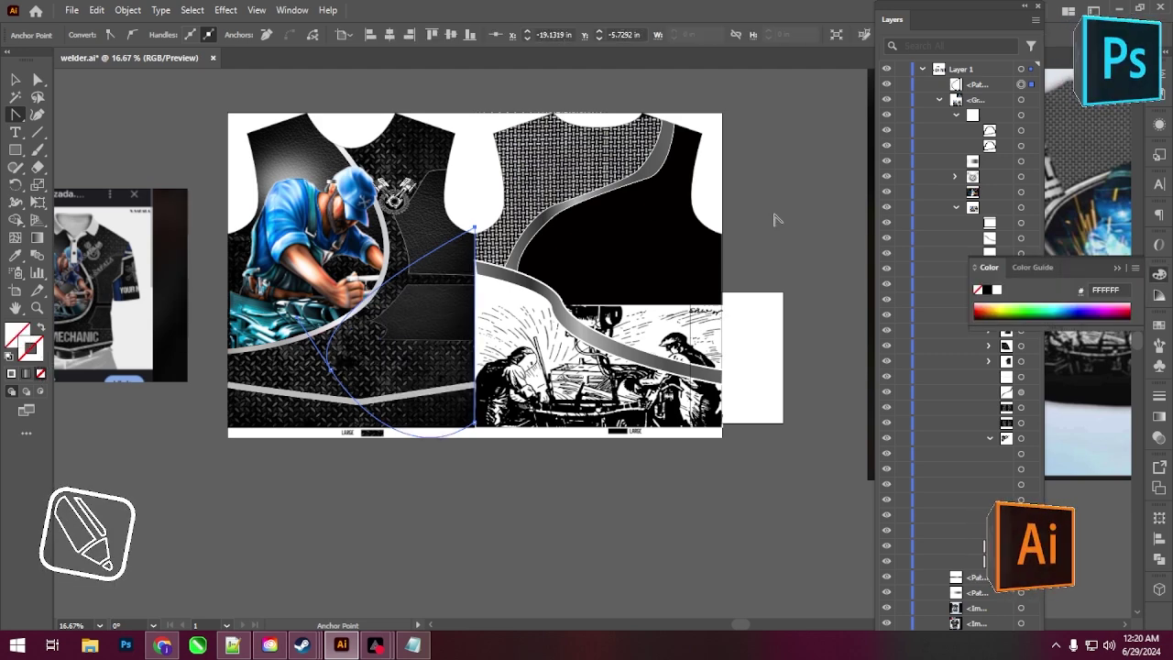
click(1165, 75)
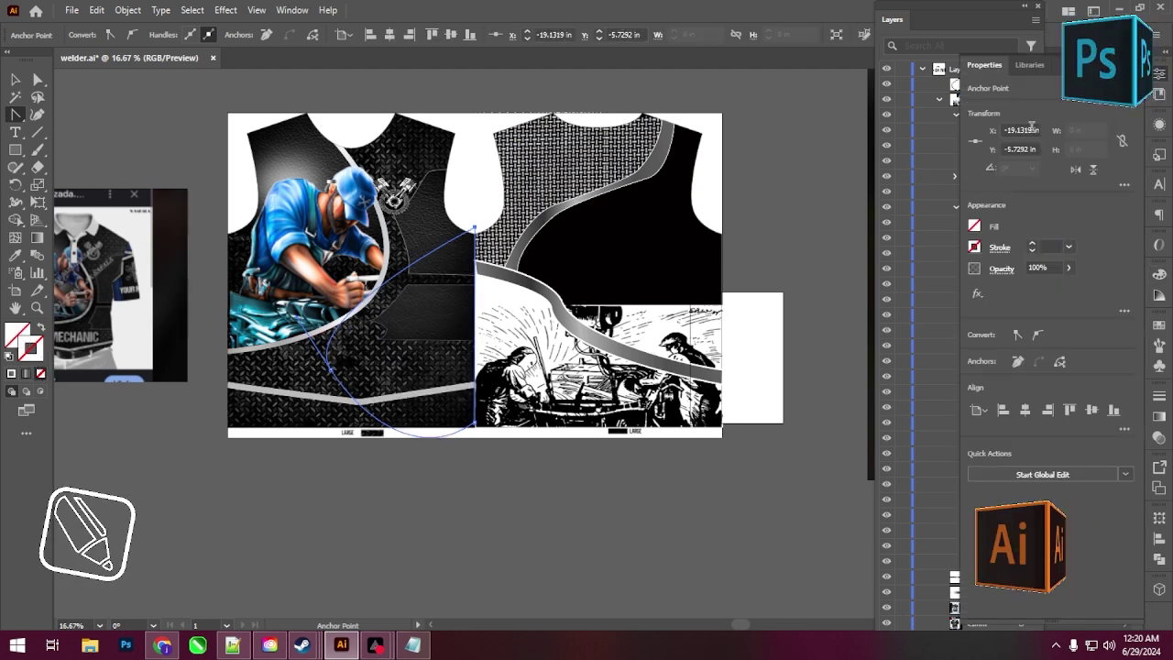
click(974, 247)
click(974, 247)
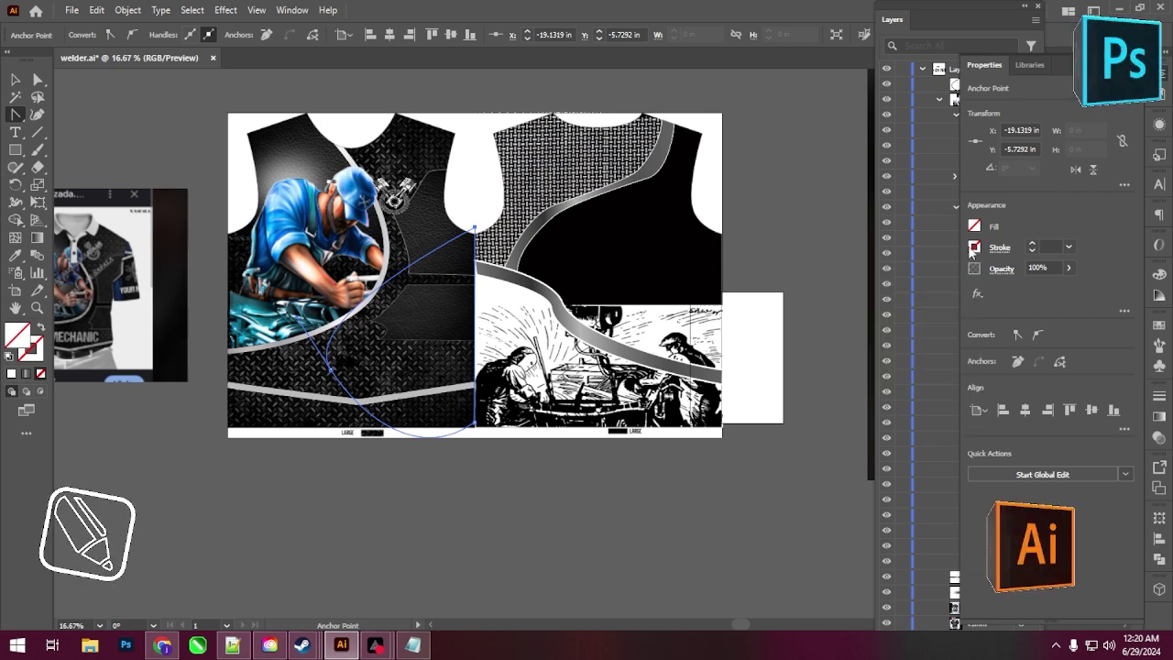
click(974, 248)
click(844, 300)
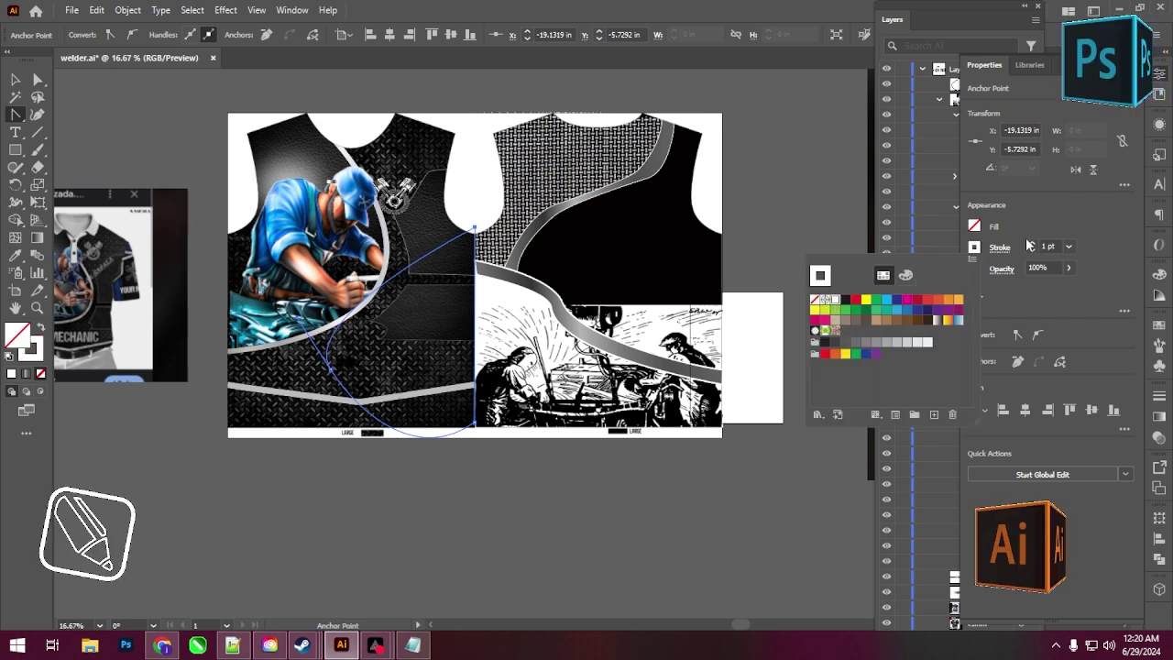
click(1031, 245)
- Raise the stroke weight to 41 pt and deselect to view the outline
click(1031, 246)
click(1032, 245)
click(1031, 245)
click(1032, 246)
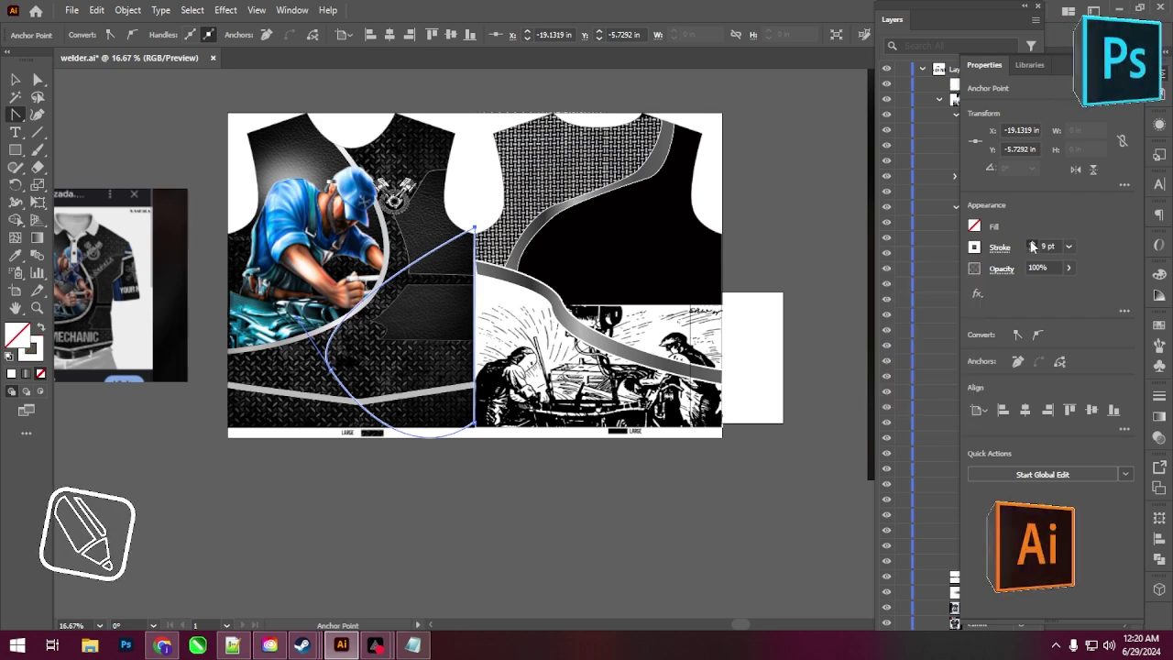
click(1032, 246)
click(1031, 245)
click(1031, 245)
click(1031, 245)
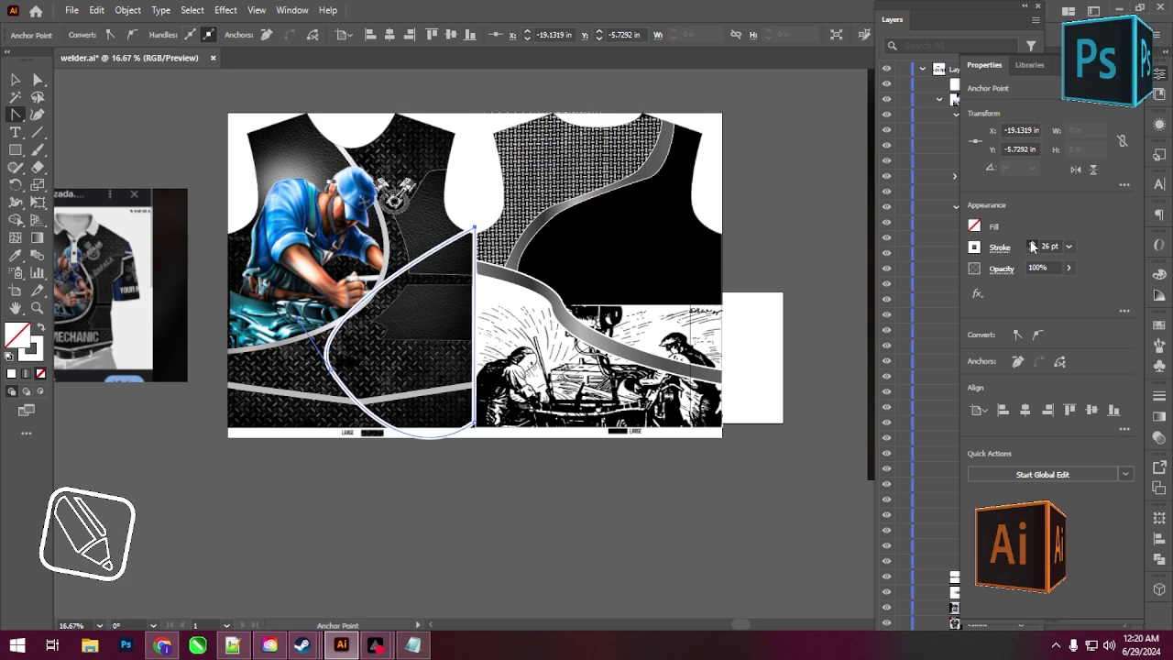
click(1032, 246)
click(1031, 246)
click(1032, 245)
click(1032, 246)
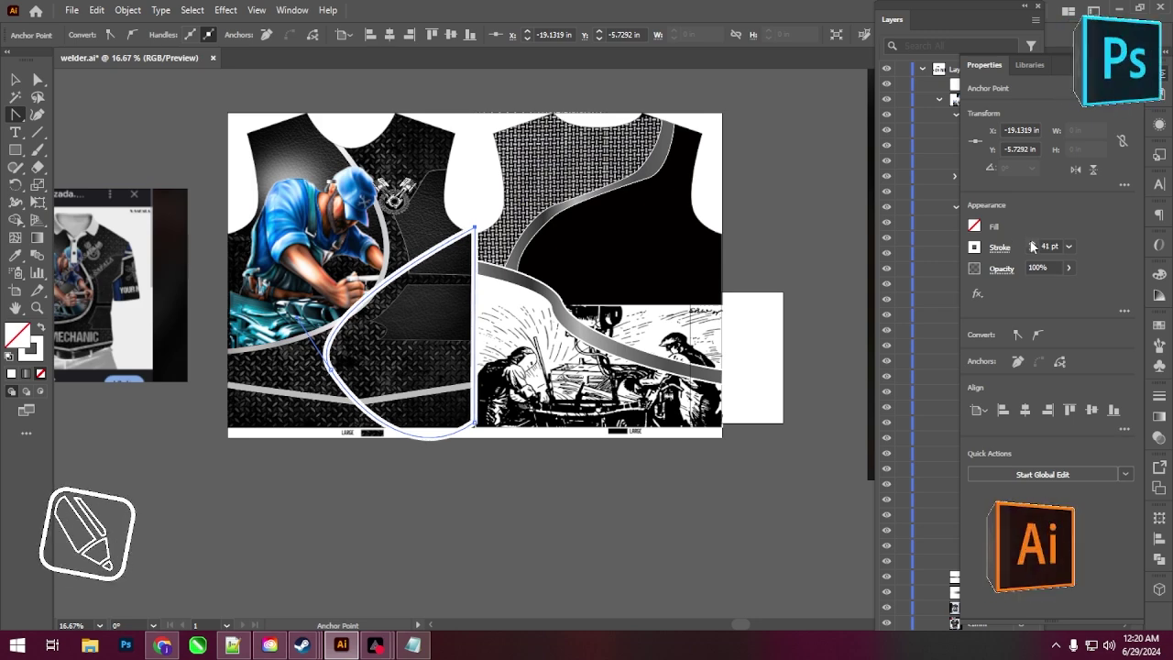
click(1031, 246)
click(1031, 245)
click(14, 78)
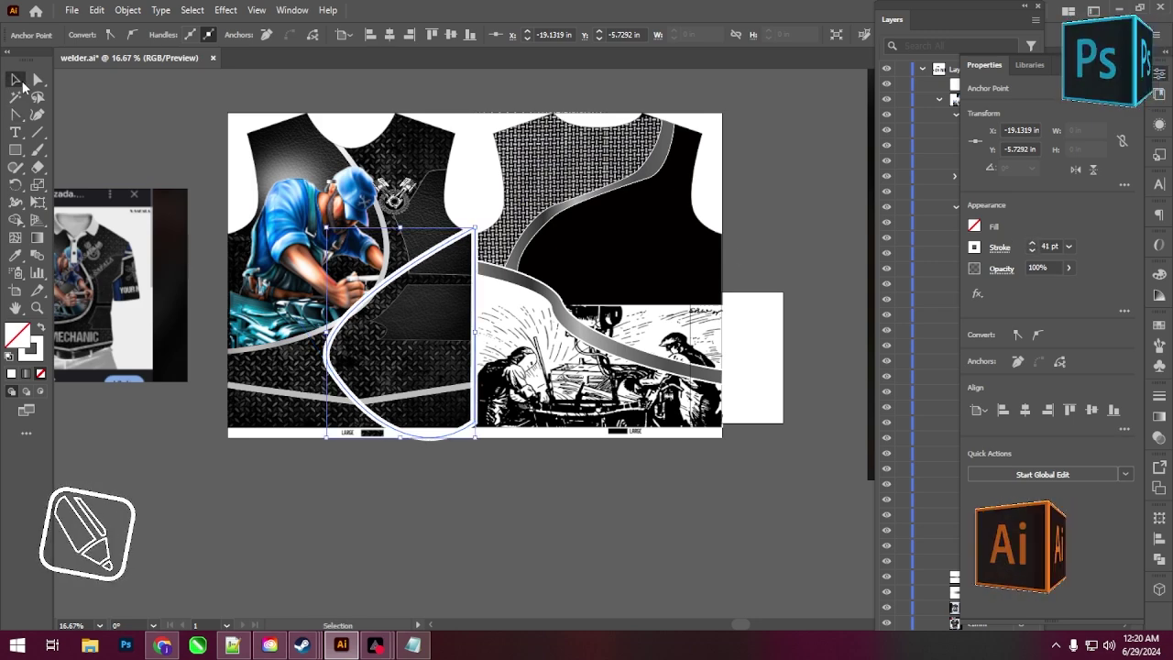
click(230, 519)
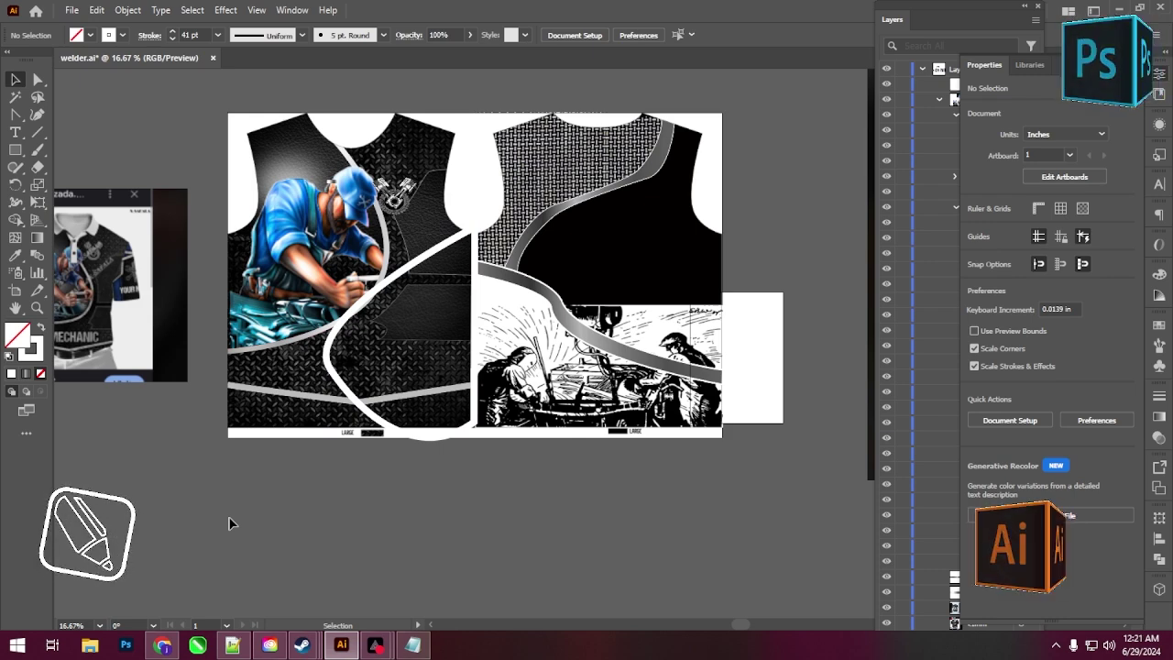
- Select the curved white outline path on the front panel
scroll(231, 516, up, 2)
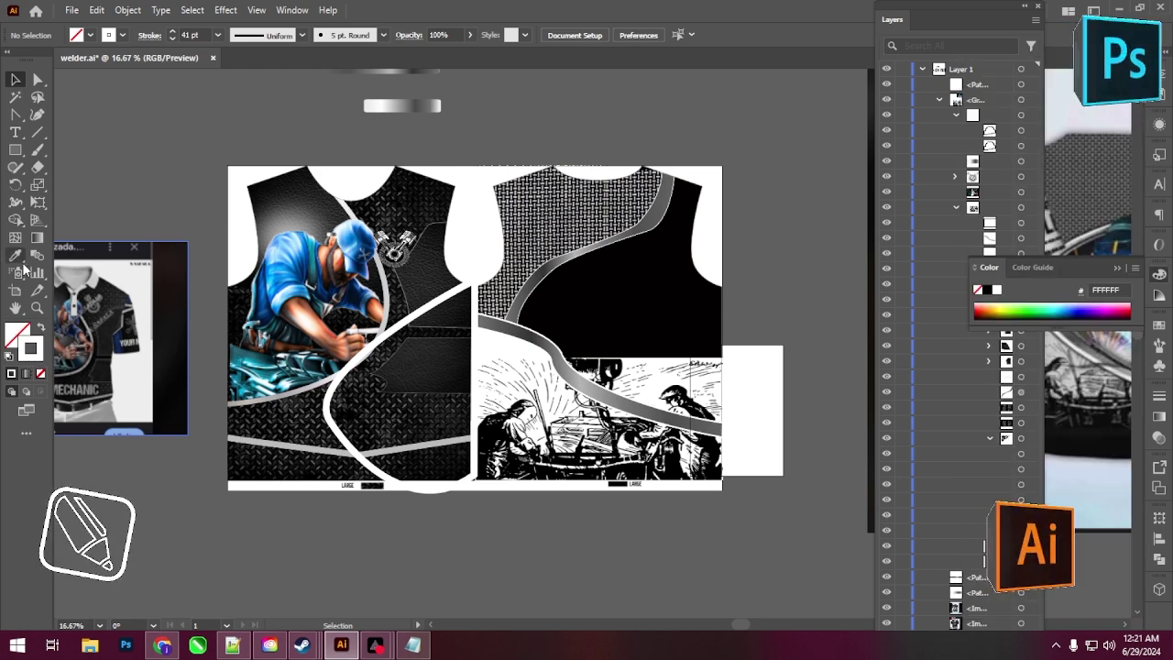
click(18, 257)
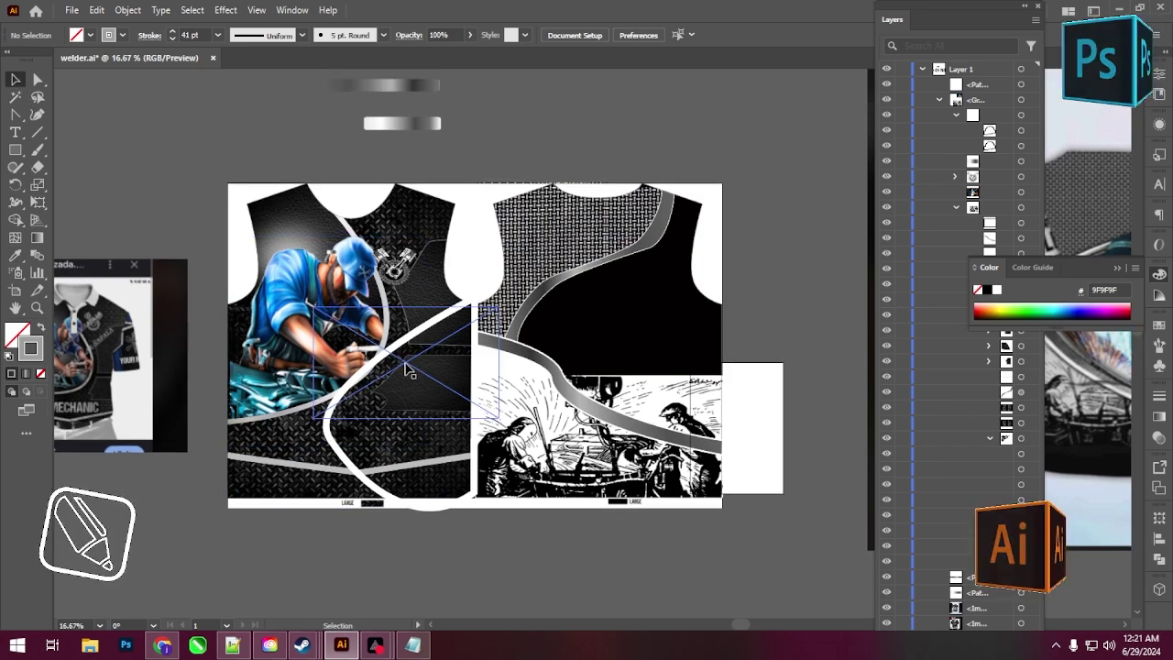
scroll(405, 318, up, 3)
scroll(602, 165, down, 2)
scroll(544, 244, down, 1)
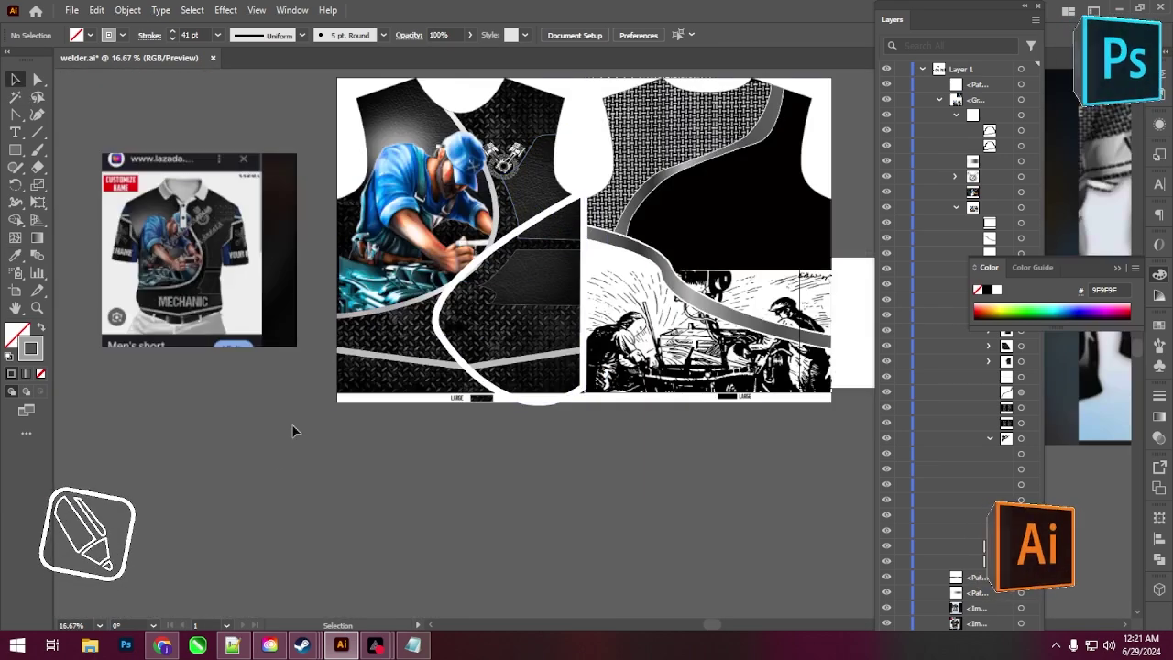
click(468, 366)
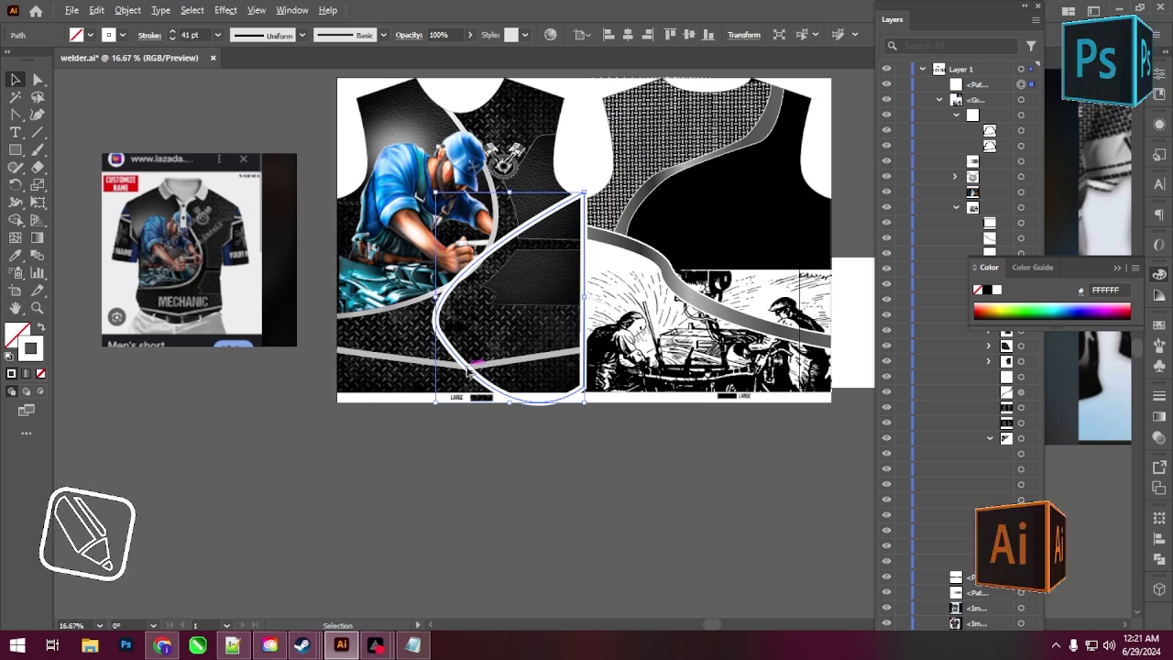
scroll(468, 369, down, 1)
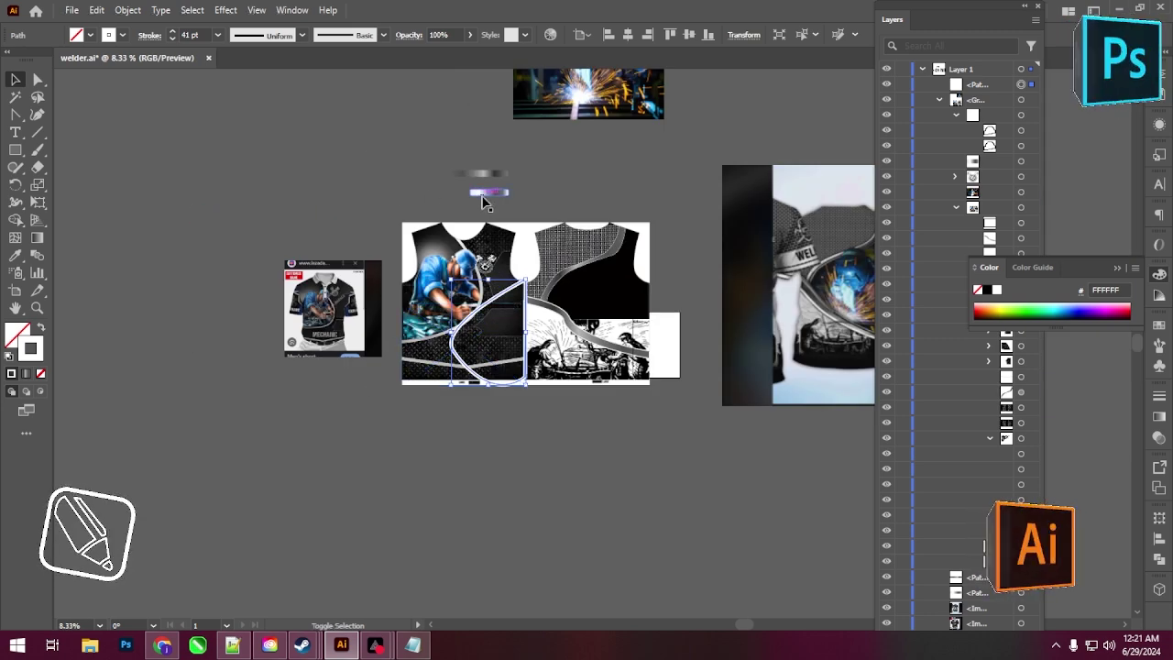
- Eyedropper the light metallic gradient swatch onto the path's stroke, then deselect and zoom in
click(17, 257)
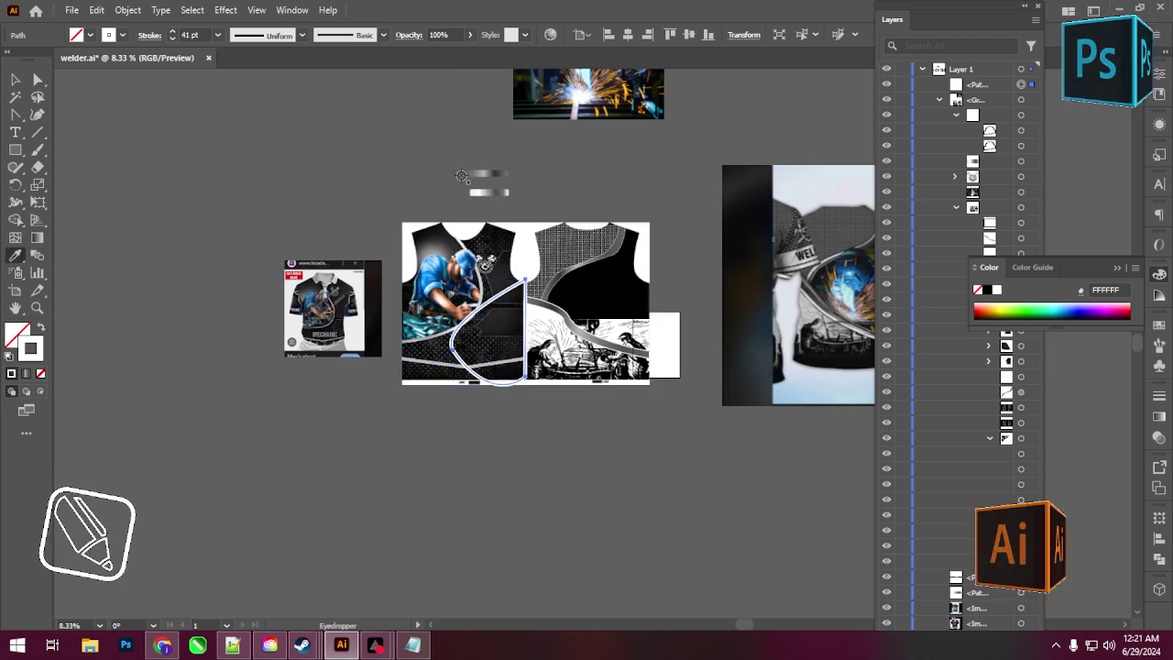
click(483, 174)
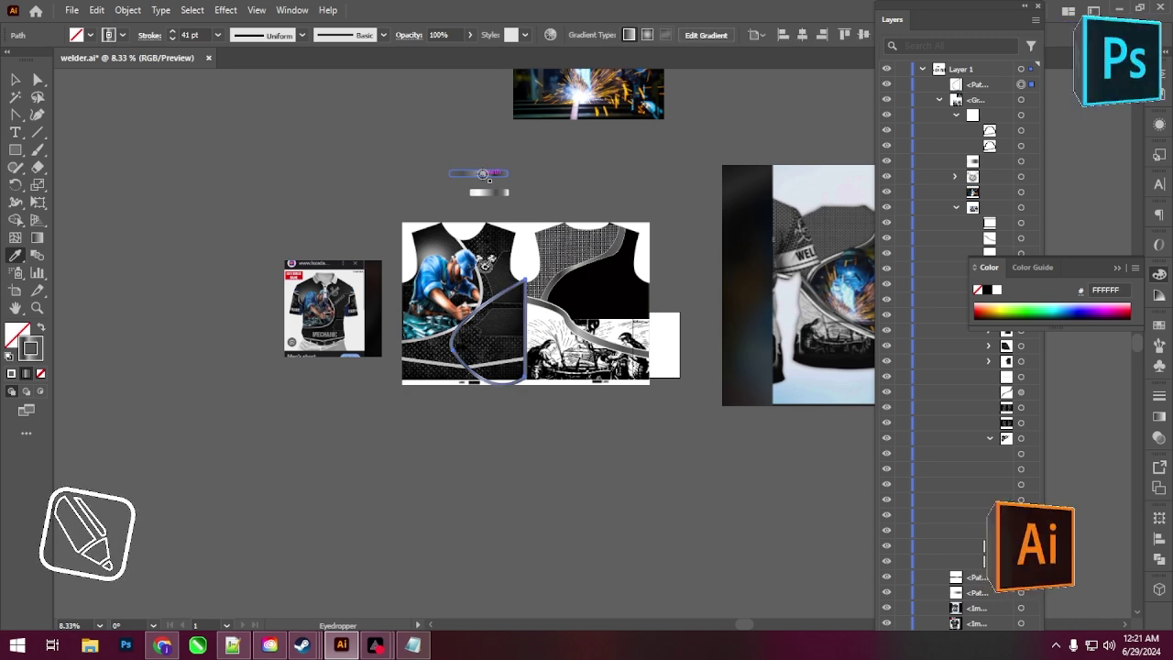
click(483, 194)
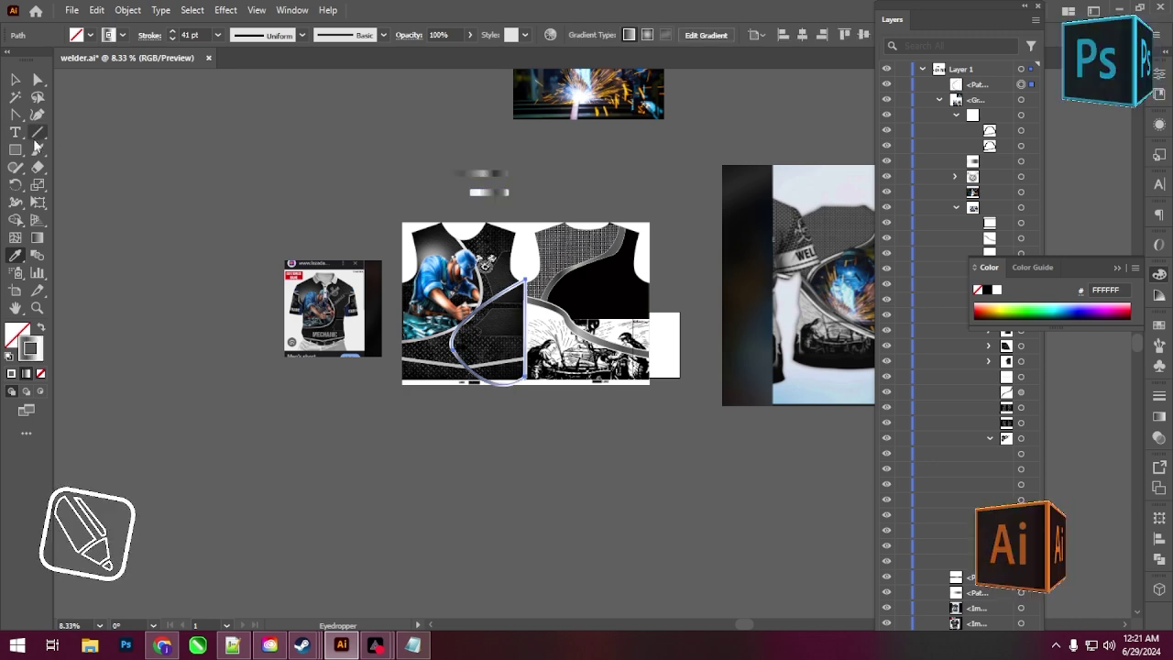
click(15, 80)
click(186, 195)
key(ctrl+plus)
- Convert the silver frame's bottom corner anchor into a smooth, rounded bend toward the centre seam
key(ctrl+plus)
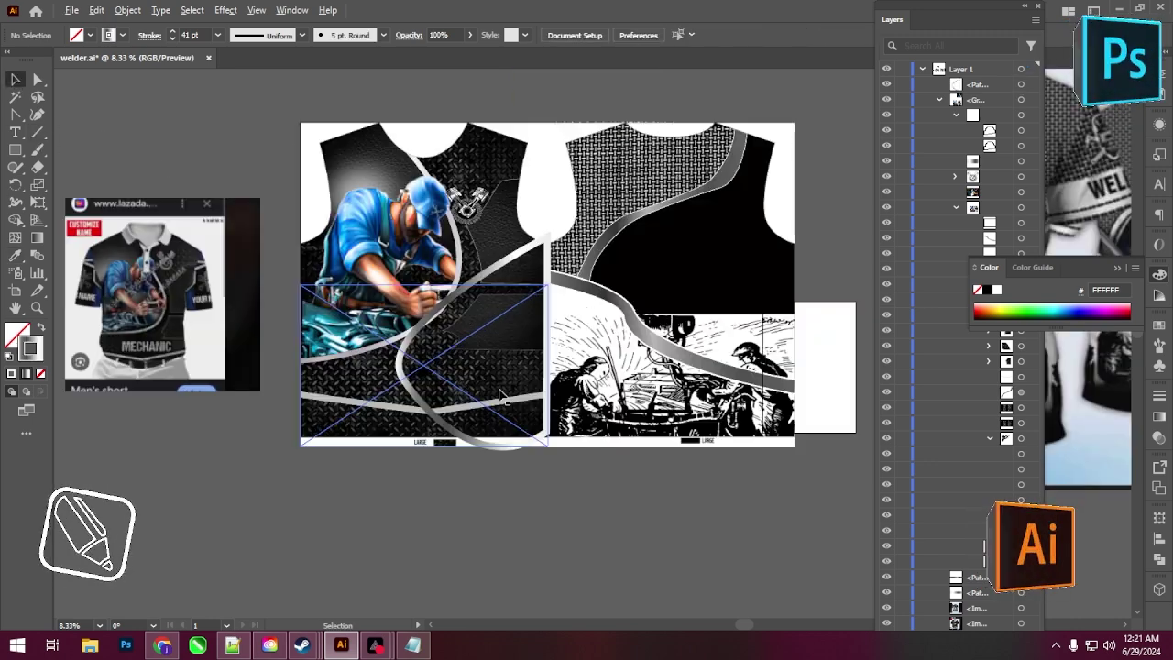
key(ctrl+plus)
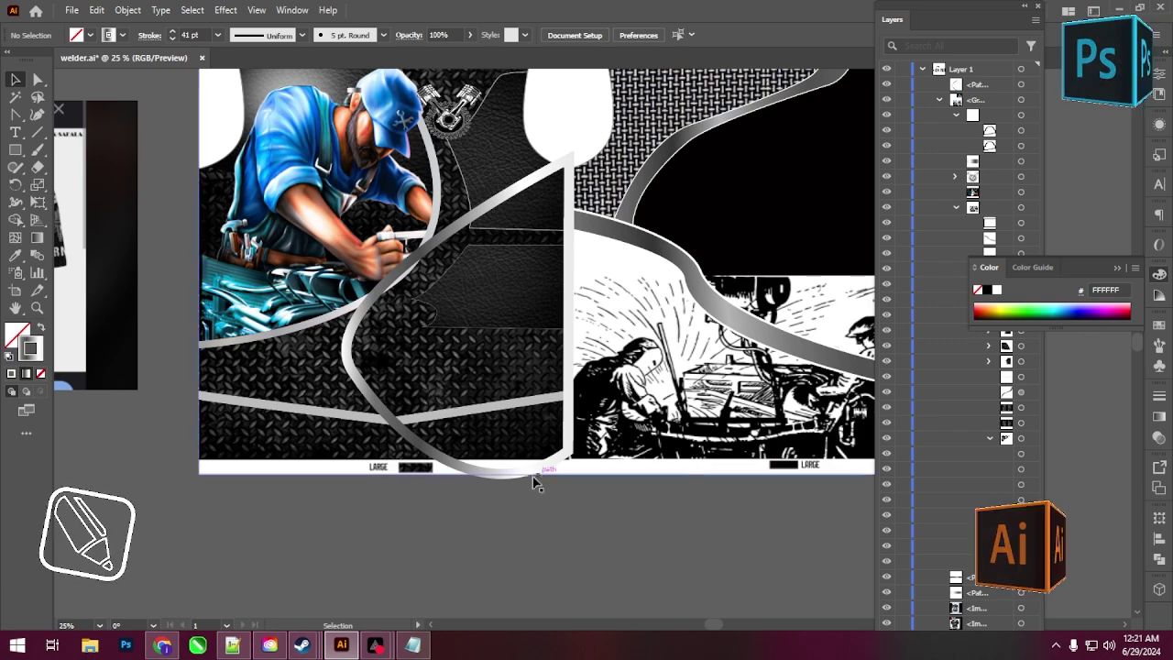
click(383, 406)
key(shift+c)
scroll(529, 495, up, 1)
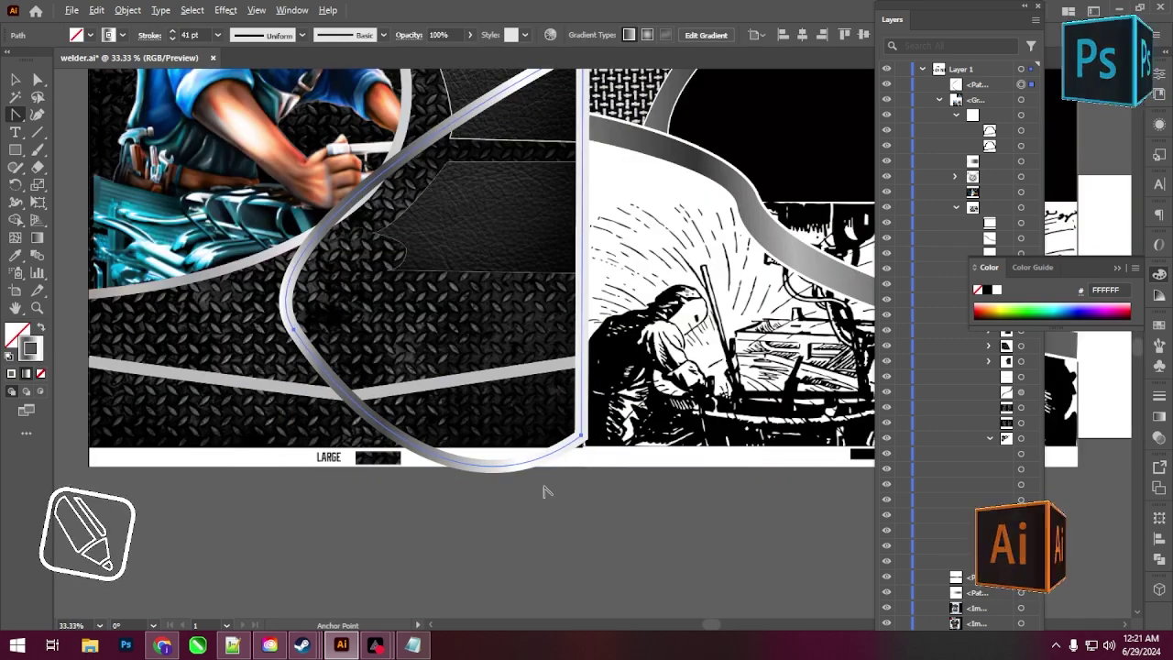
scroll(530, 495, up, 1)
mouse_move(608, 404)
mouse_down()
mouse_move(444, 527)
mouse_move(373, 483)
mouse_up()
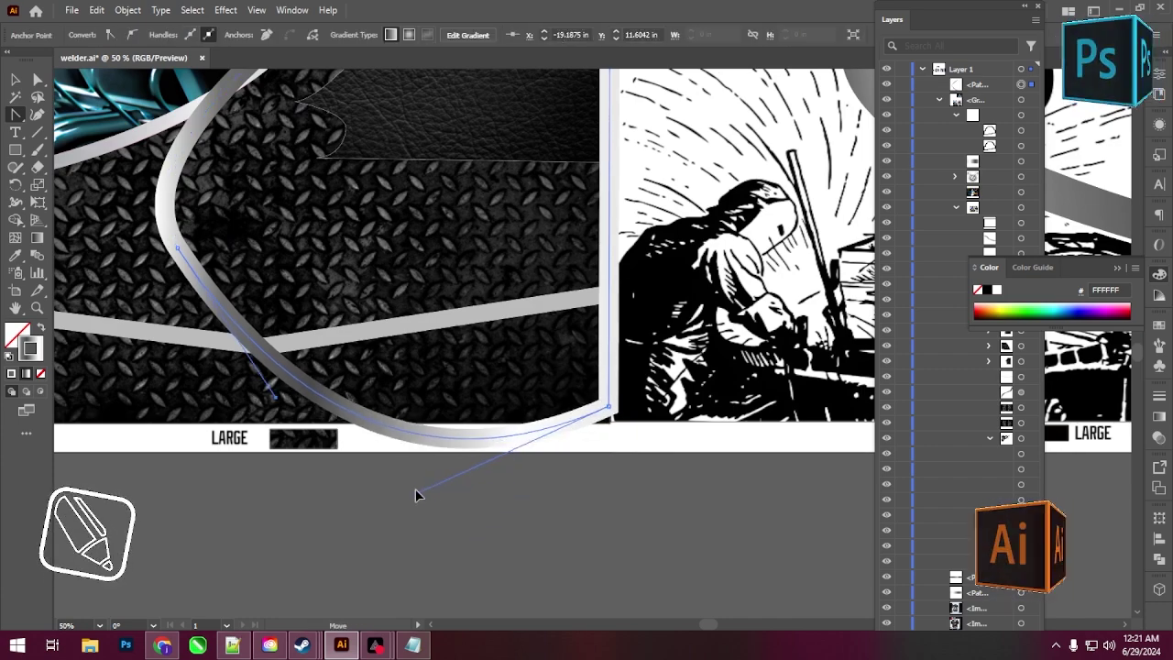
scroll(373, 483, down, 1)
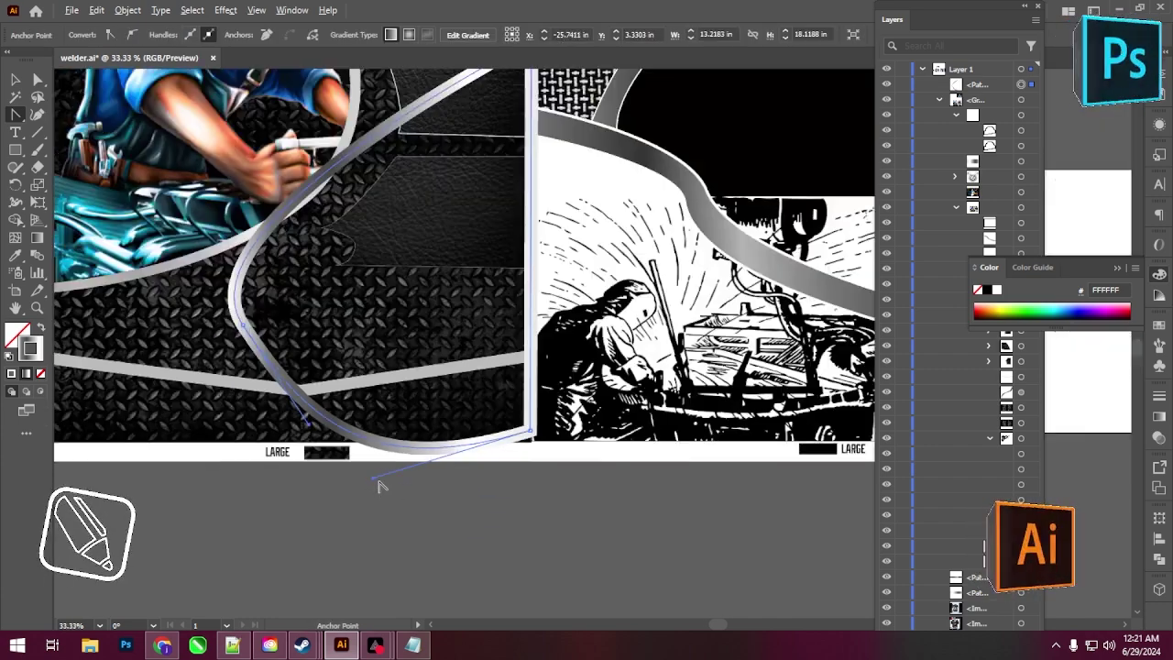
click(15, 80)
scroll(487, 319, down, 1)
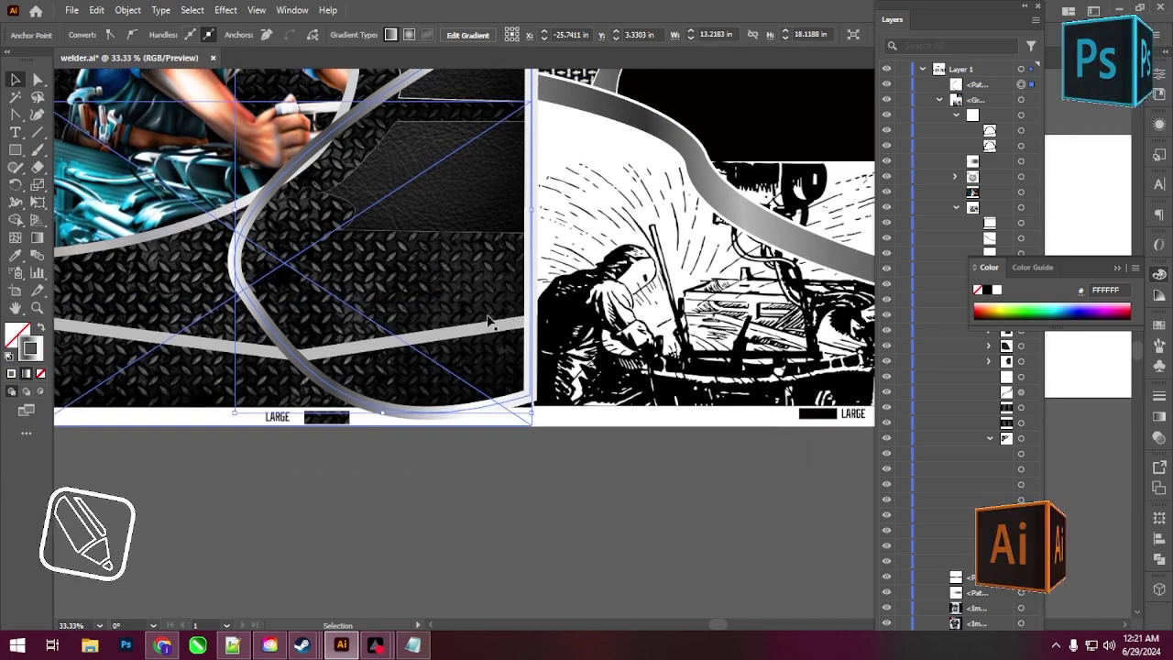
scroll(487, 320, down, 3)
scroll(709, 335, down, 1)
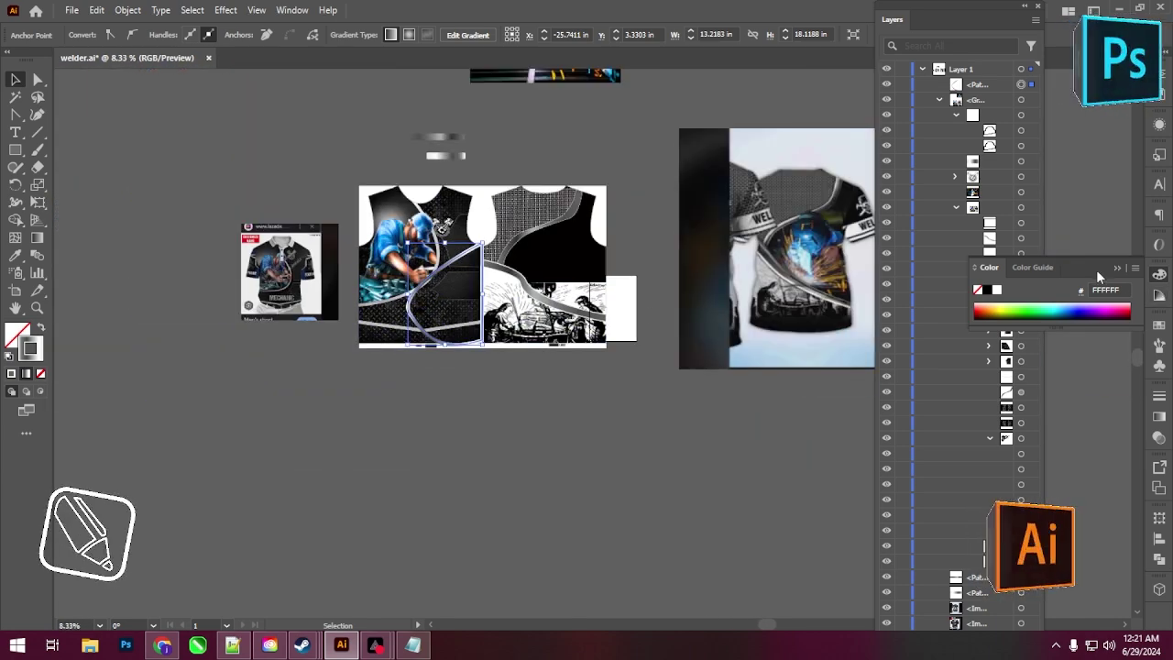
- Collapse the floating Color panel to icons and dock it in the right-hand panel dock
drag(1097, 275, 1085, 369)
click(1113, 360)
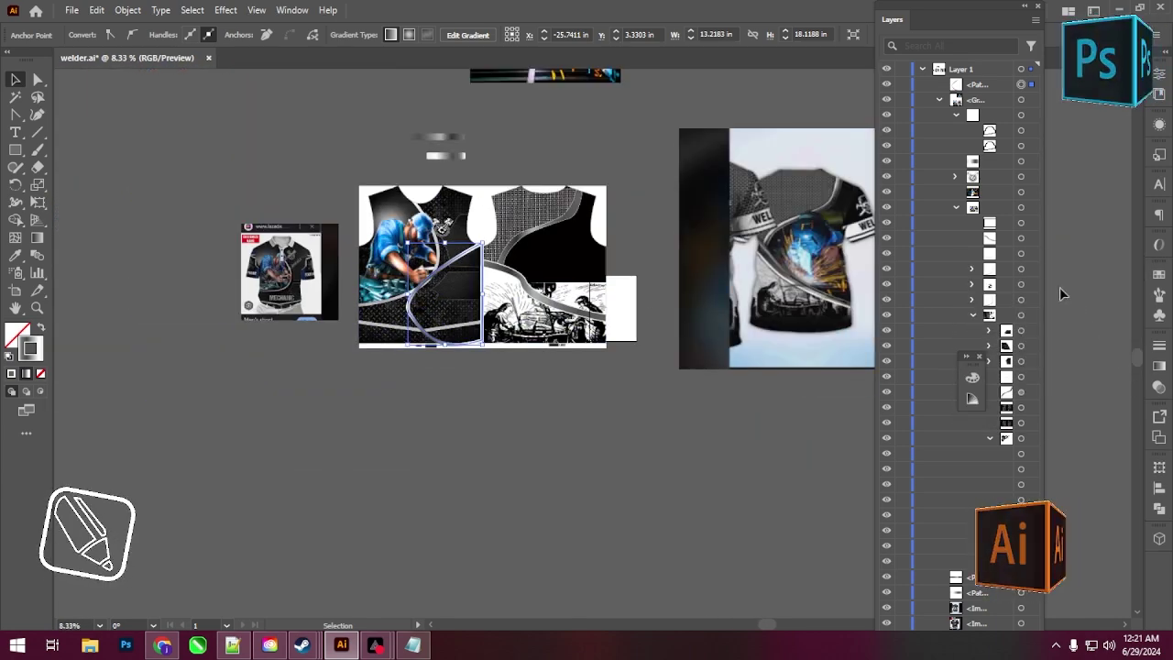
drag(971, 369, 1167, 561)
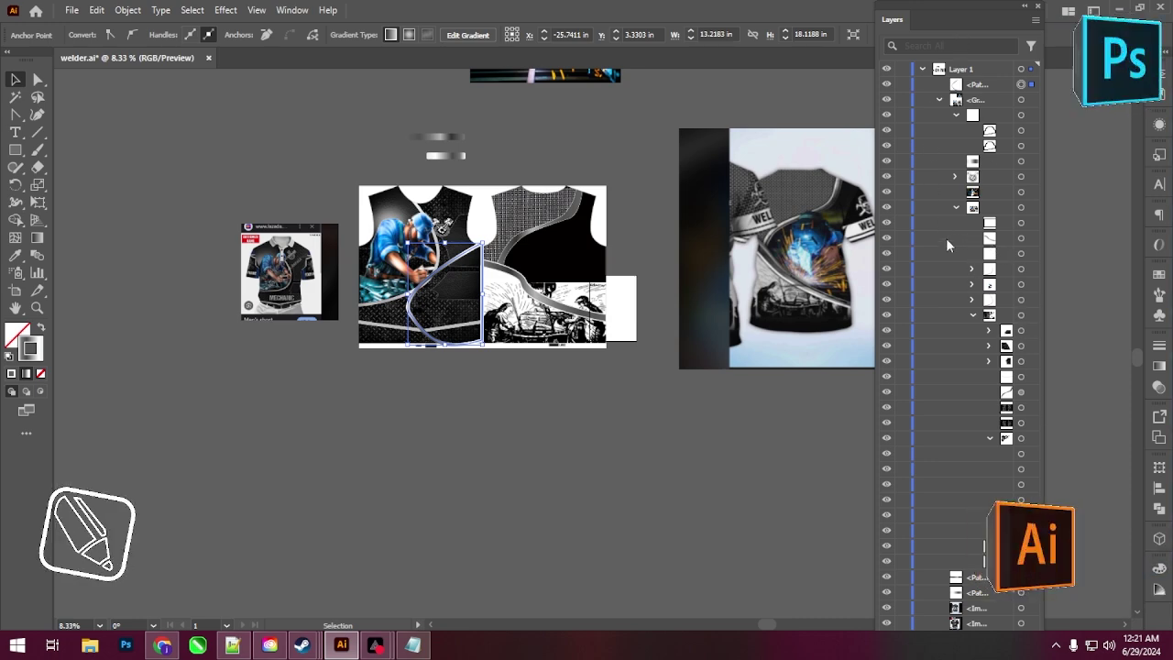
scroll(597, 143, up, 4)
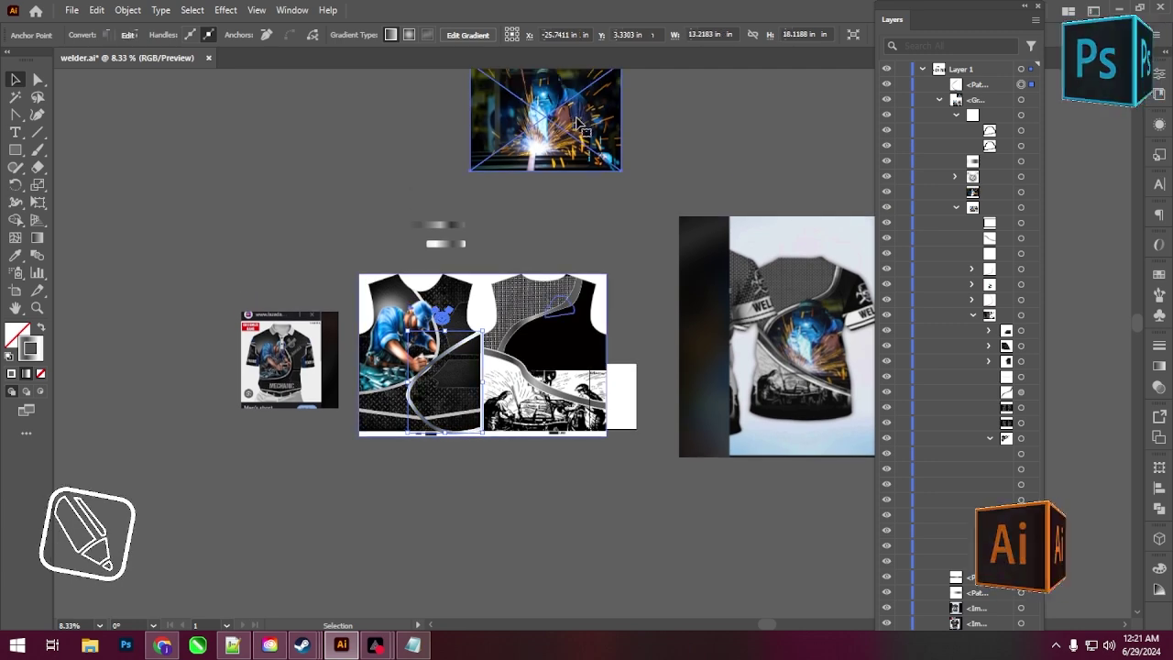
click(556, 165)
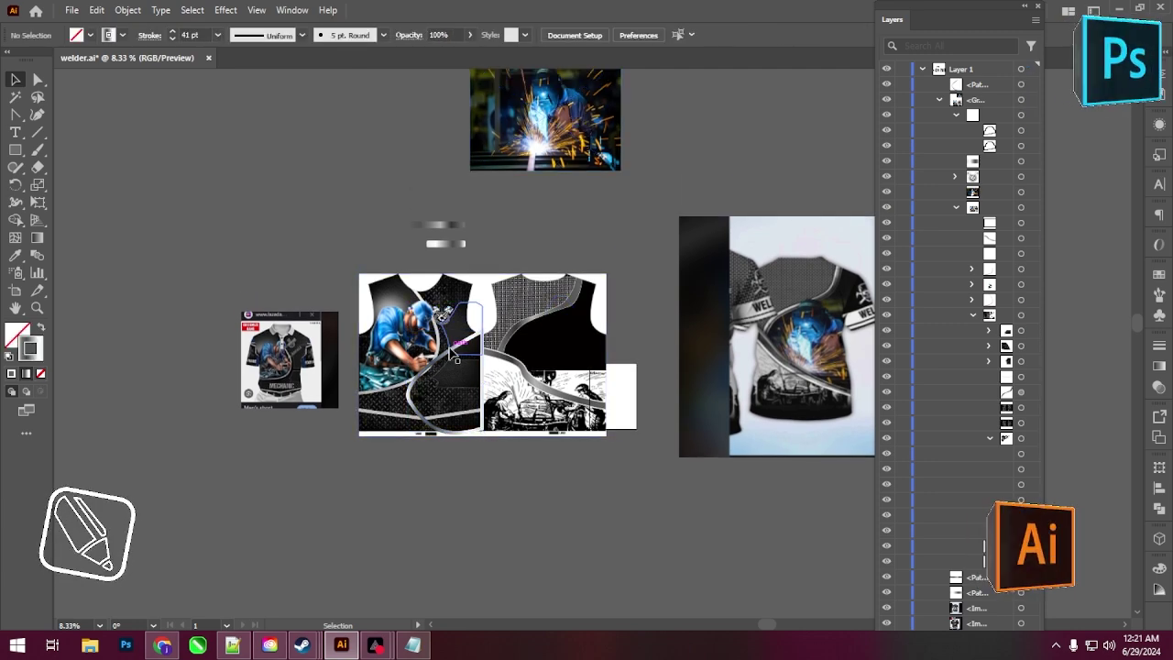
- Move the curved silver frame path off the jersey and over the welding photo
mouse_move(449, 349)
mouse_down()
mouse_move(547, 180)
mouse_move(548, 92)
mouse_up()
scroll(549, 156, up, 3)
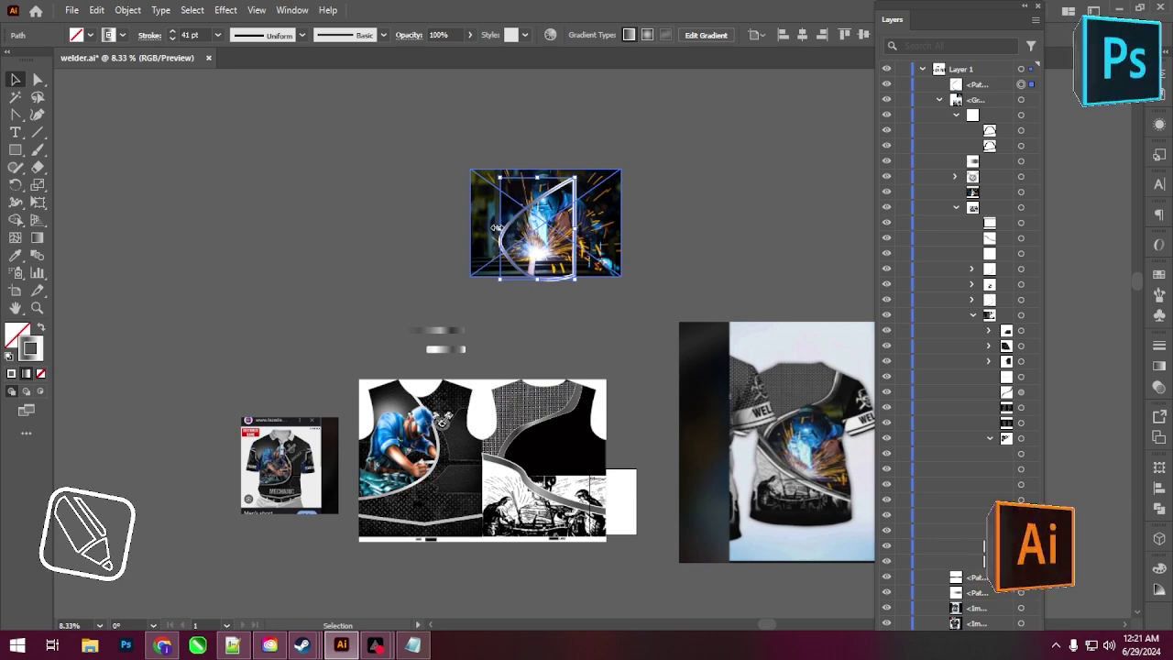
scroll(496, 227, up, 1)
scroll(496, 227, up, 1)
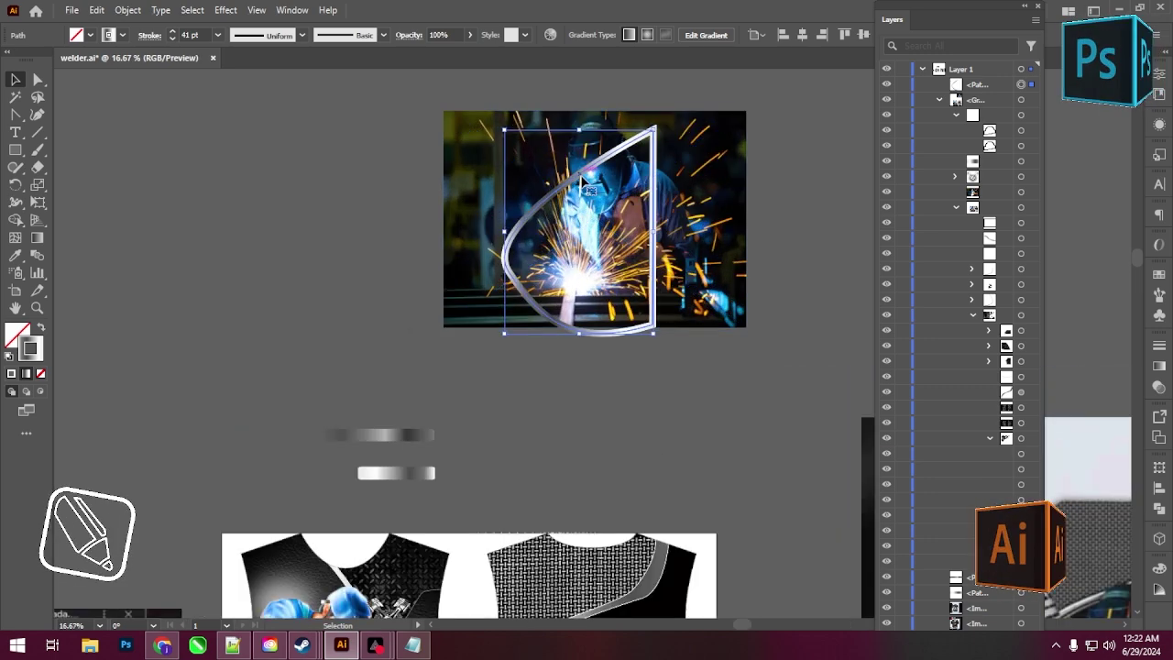
mouse_move(581, 178)
mouse_down()
mouse_move(581, 144)
mouse_move(572, 165)
mouse_up()
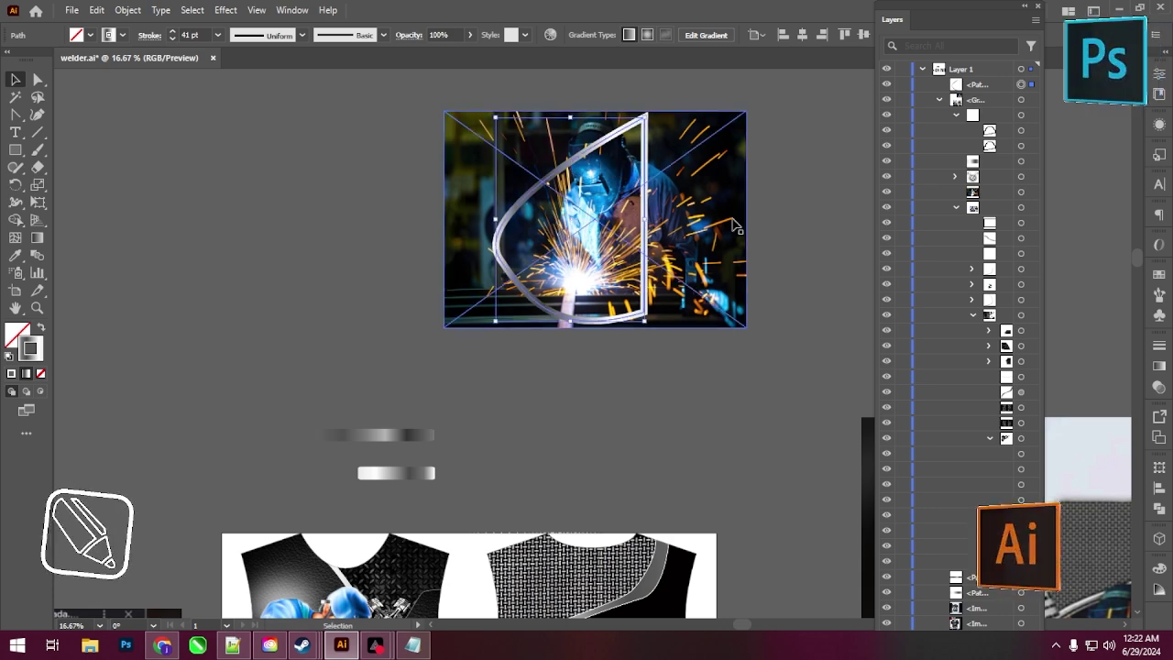
click(781, 228)
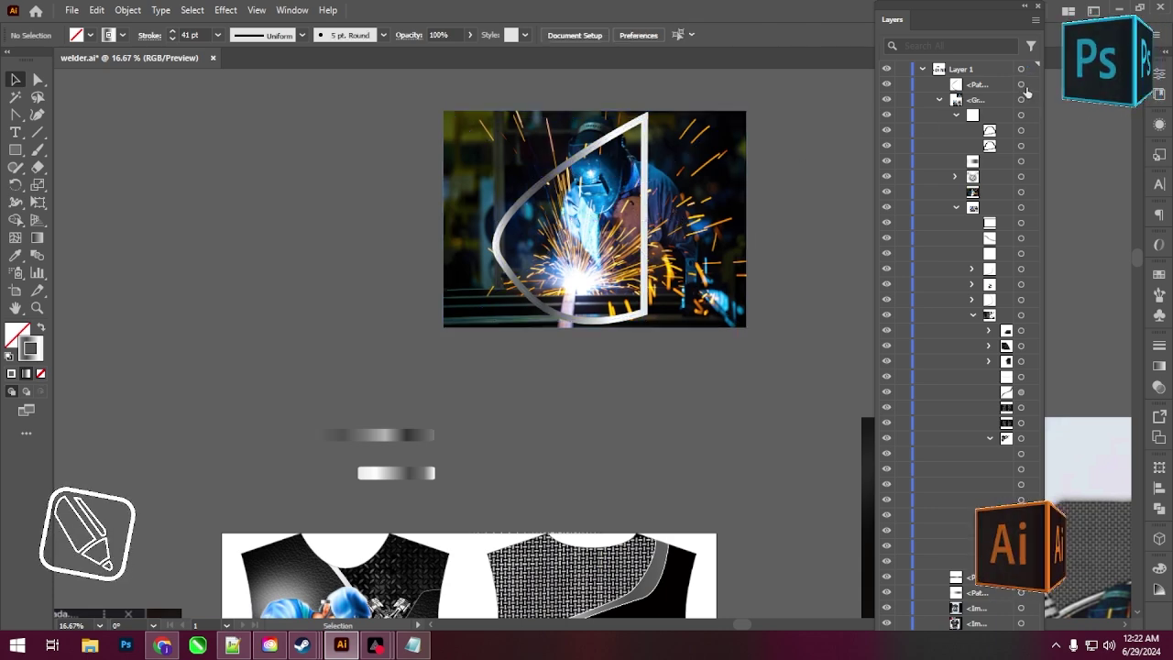
- Copy and paste the curved path in place, then select both copies in Layers
click(989, 84)
key(ctrl+c)
key(ctrl+b)
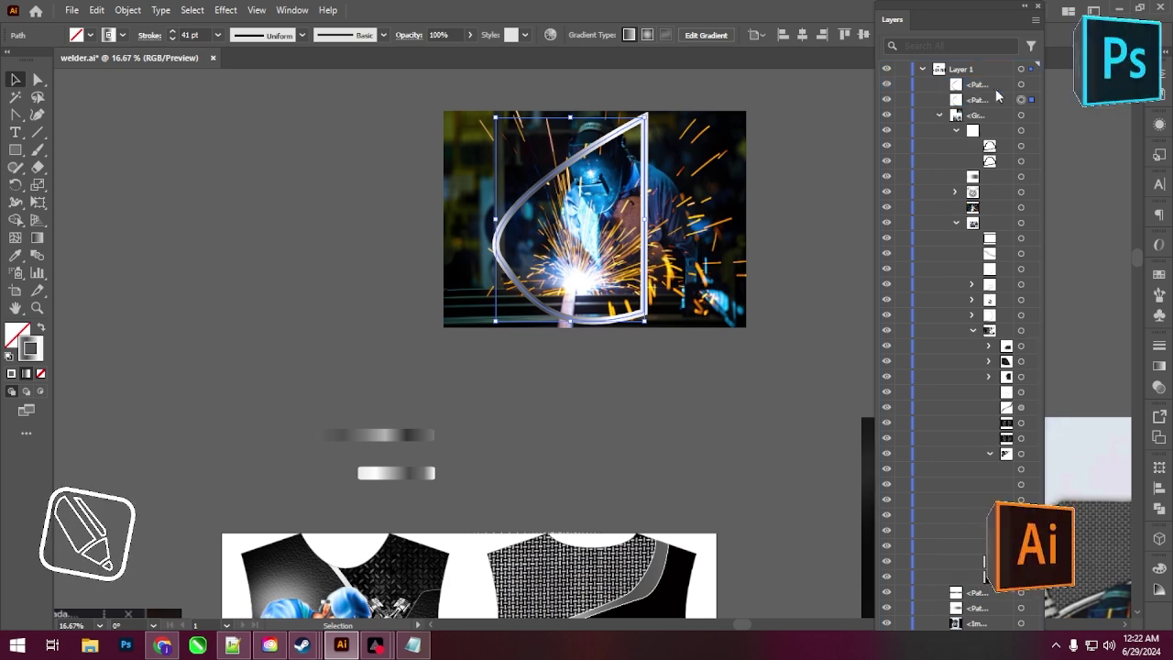
shift+click(1008, 99)
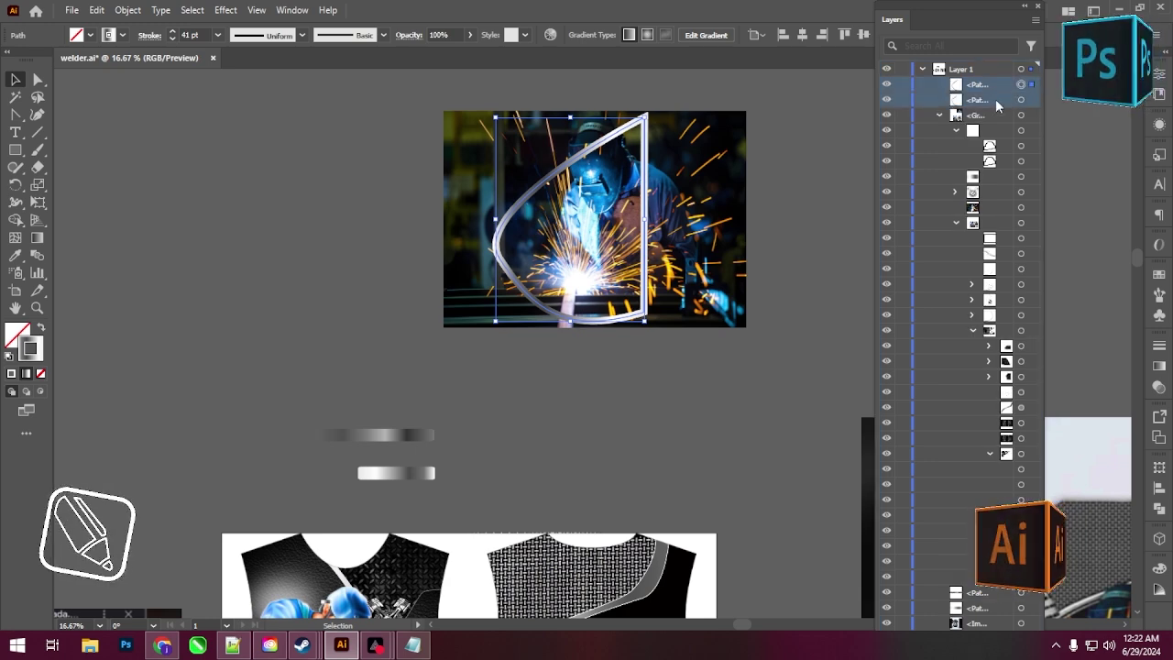
- Clip the welding photo inside the curved shape, keeping the stroked frame path above it
right_click(577, 158)
click(641, 384)
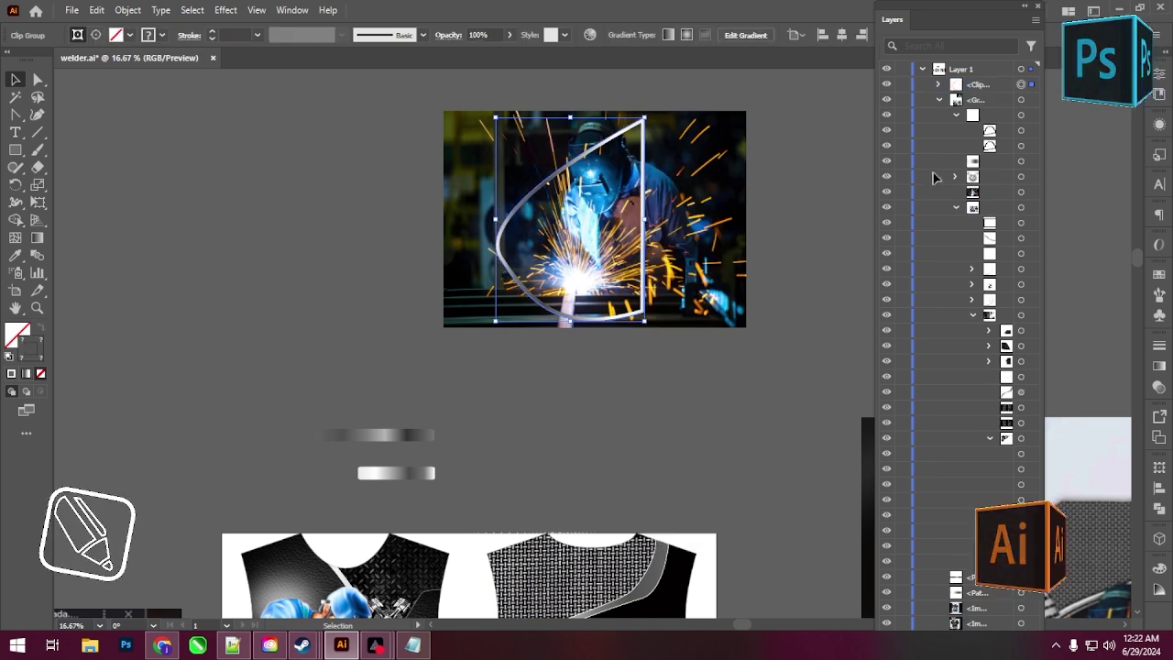
click(710, 225)
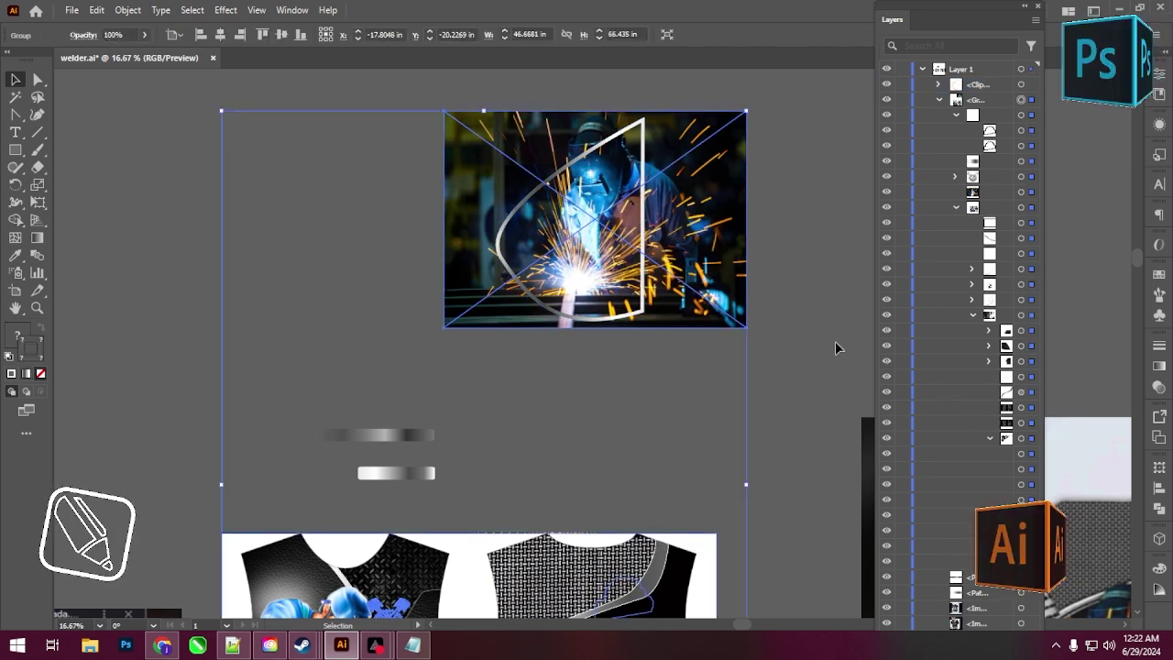
scroll(325, 120, up, 1)
key(a)
click(118, 109)
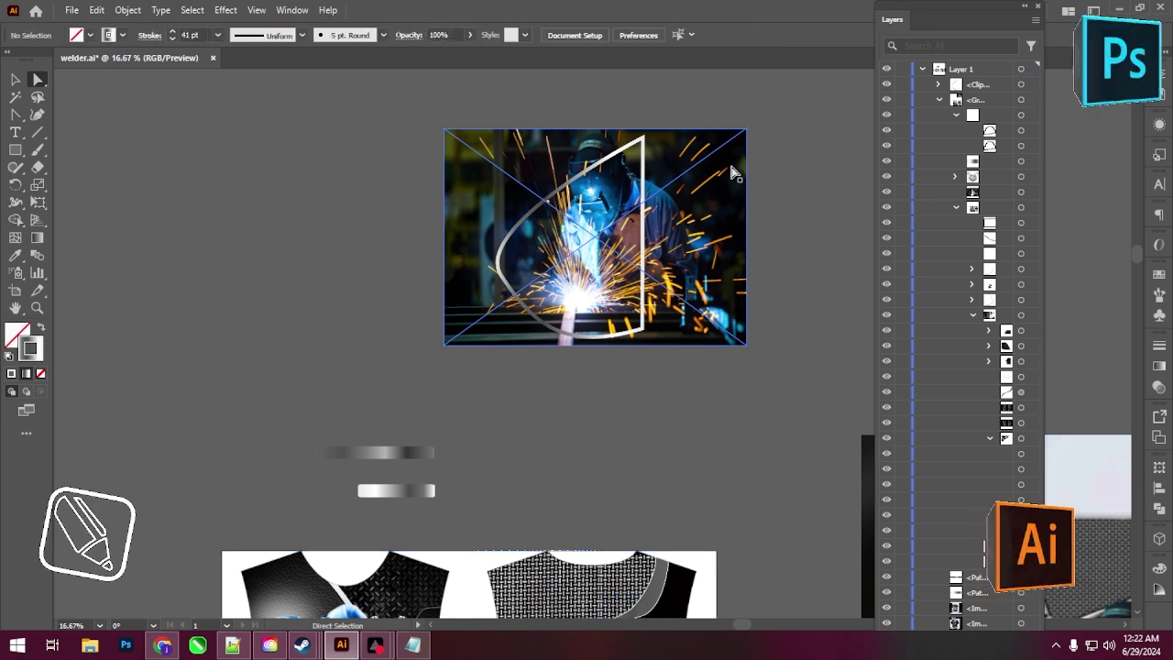
click(731, 169)
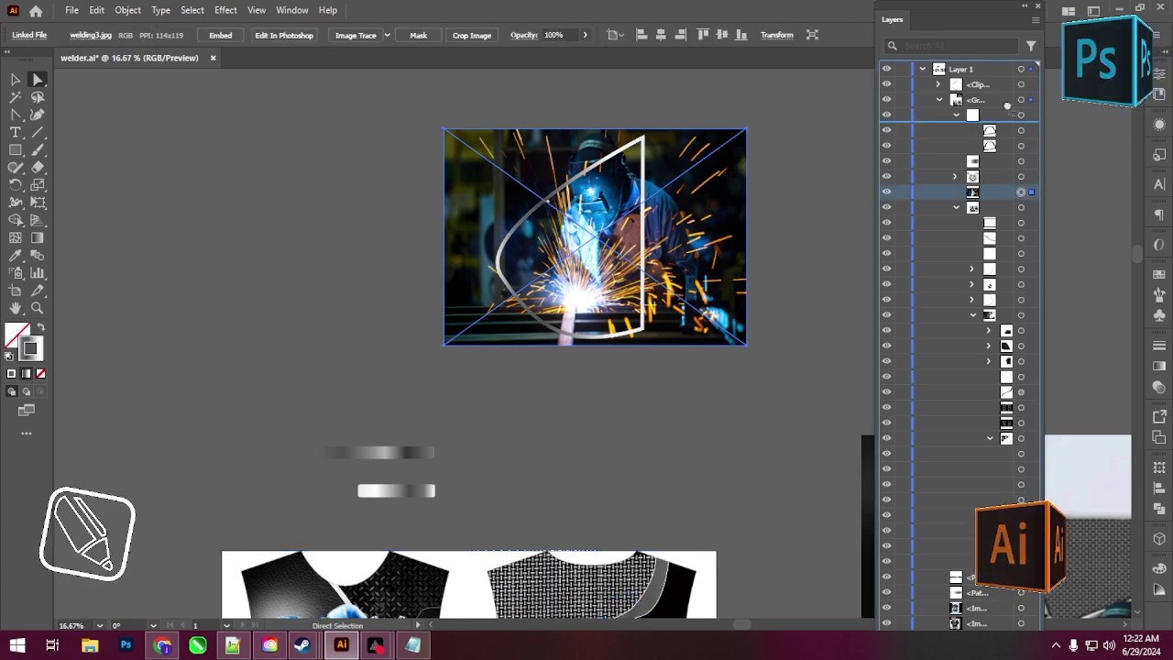
key(ctrl+7)
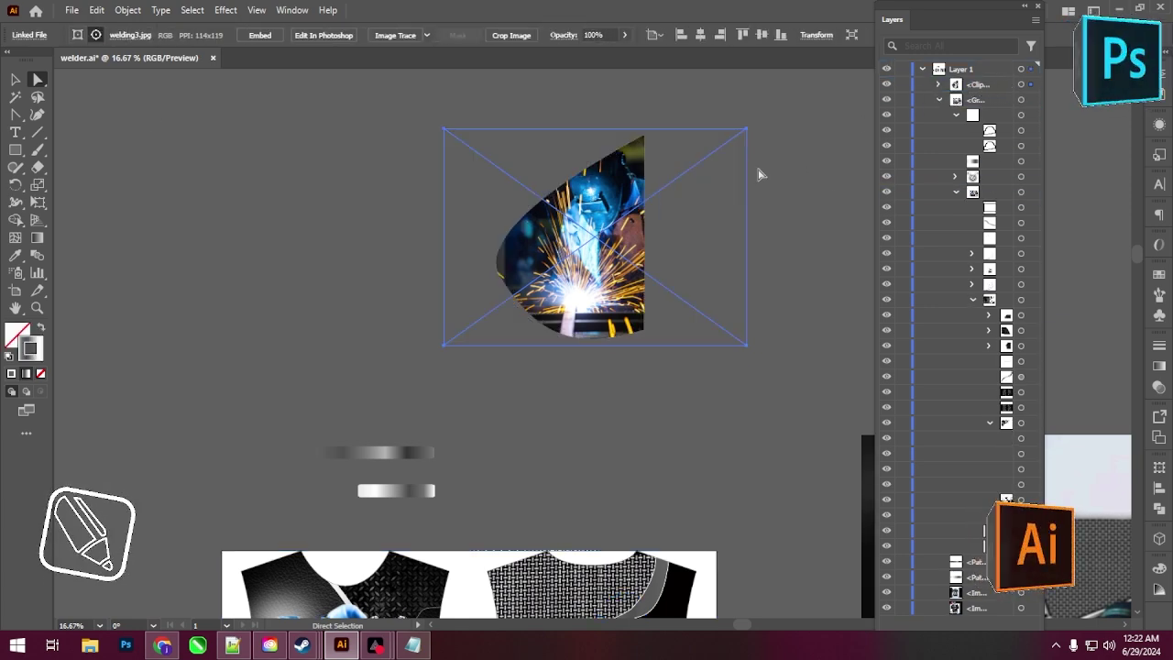
click(939, 86)
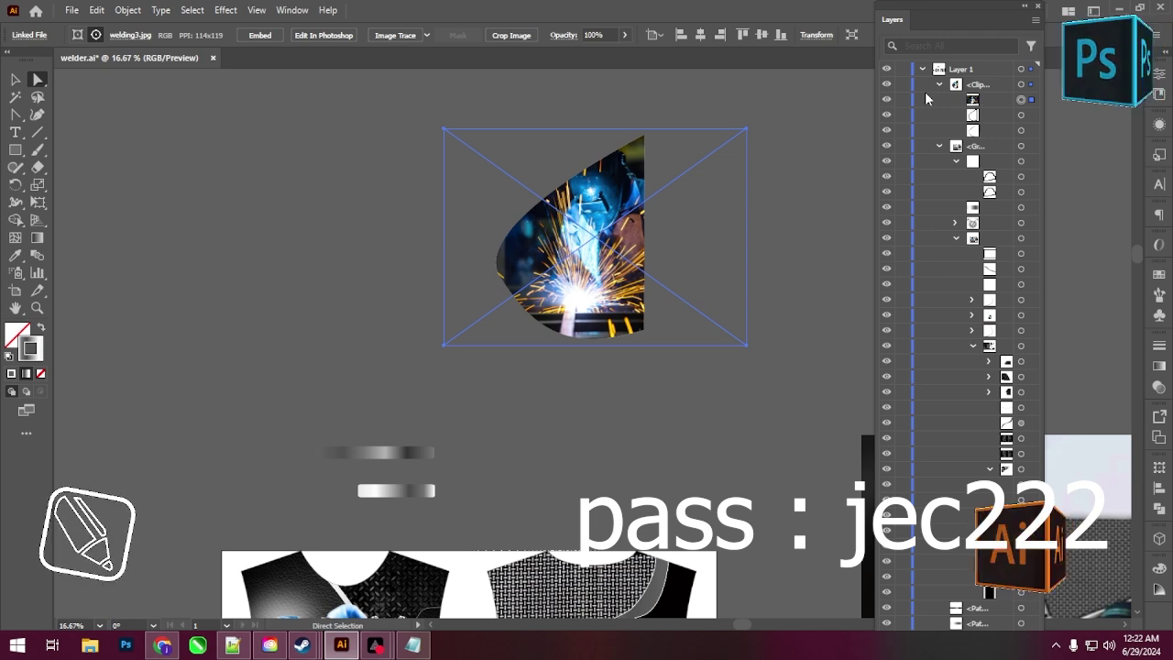
mouse_move(925, 95)
mouse_down()
mouse_move(996, 119)
mouse_move(995, 137)
mouse_up()
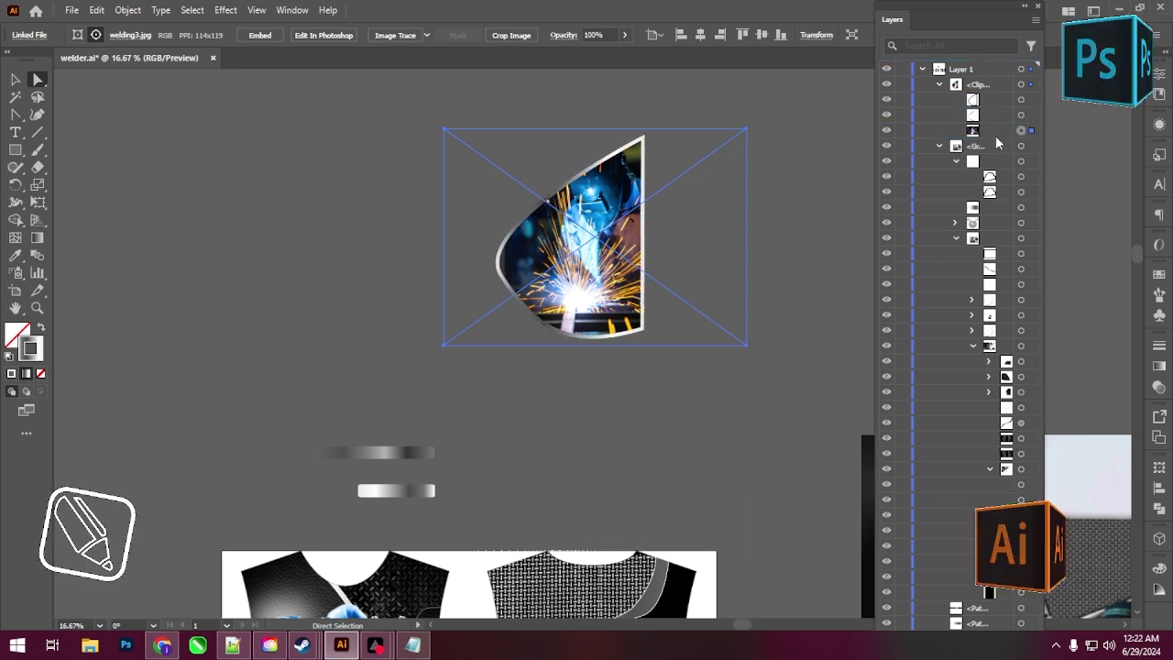
- Drag welding3.jpg out of the clip group to stack an unclipped copy on top
click(282, 163)
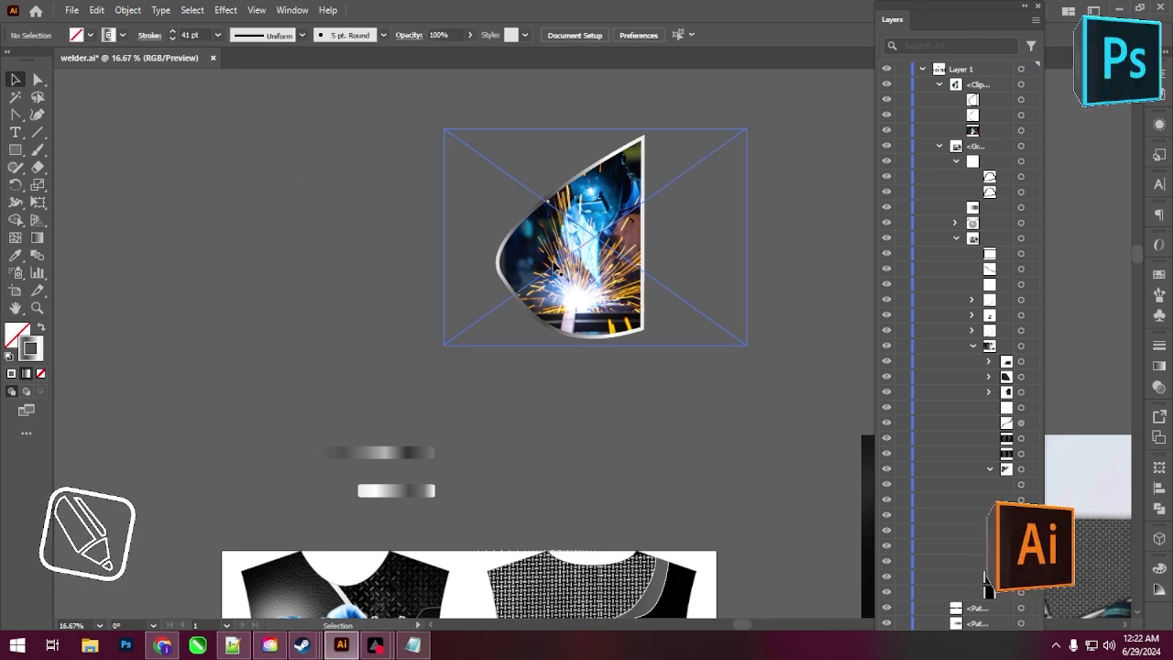
scroll(559, 275, up, 1)
scroll(595, 293, up, 2)
scroll(595, 293, up, 2)
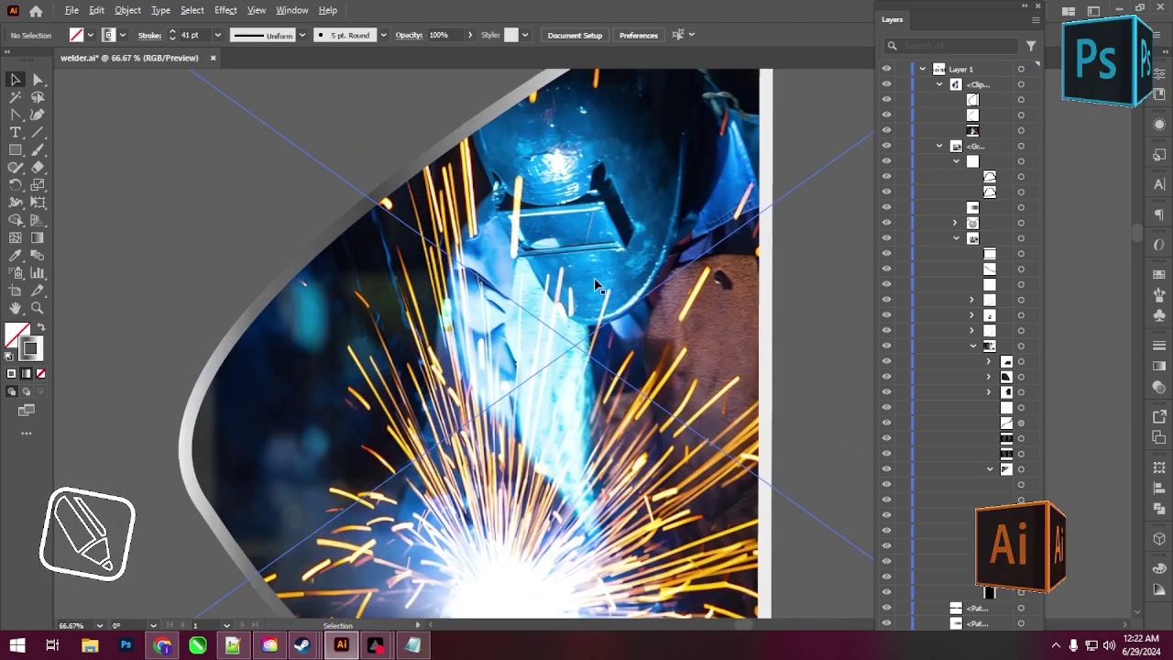
scroll(595, 293, down, 2)
scroll(595, 293, down, 1)
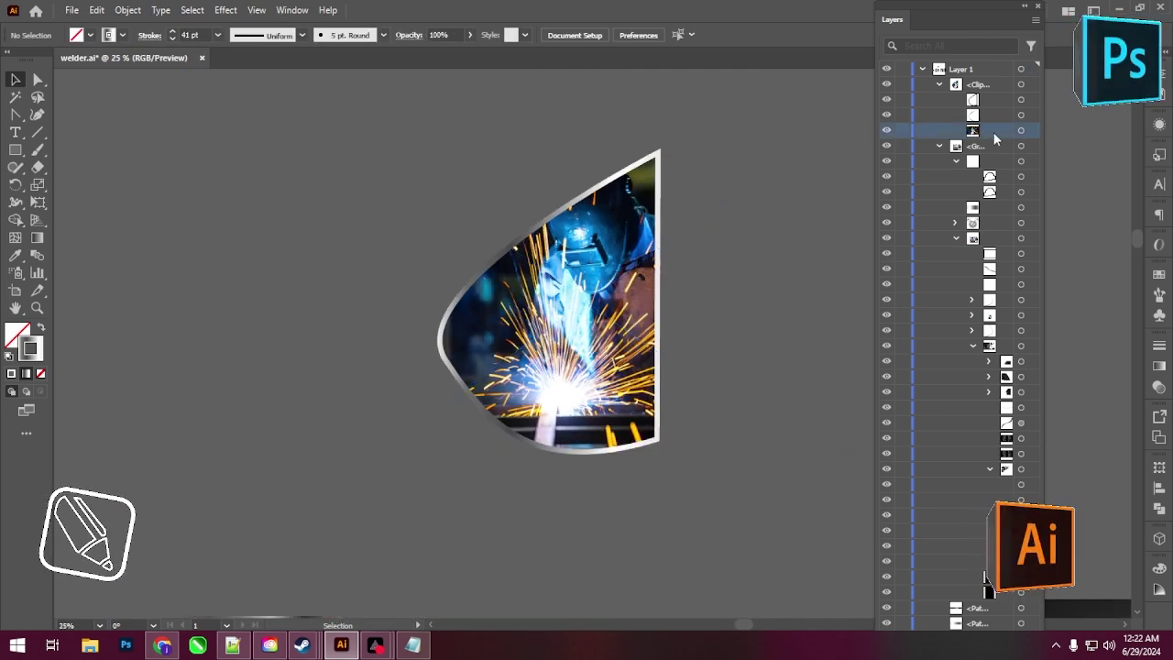
click(1021, 130)
click(1001, 84)
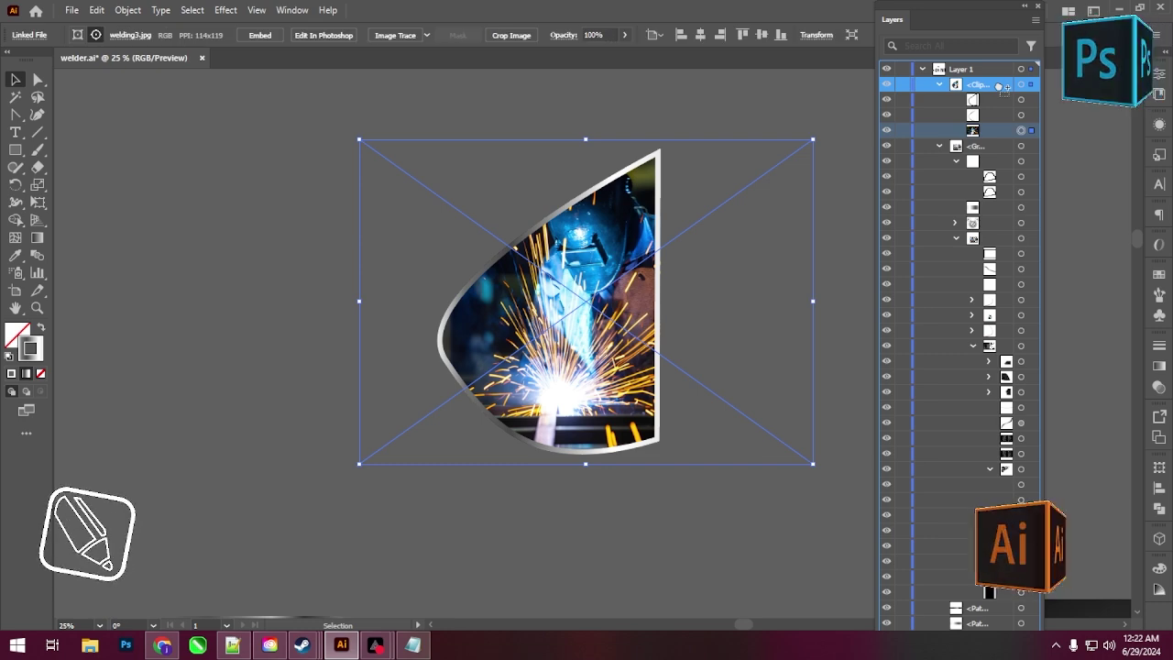
drag(1001, 84, 1002, 80)
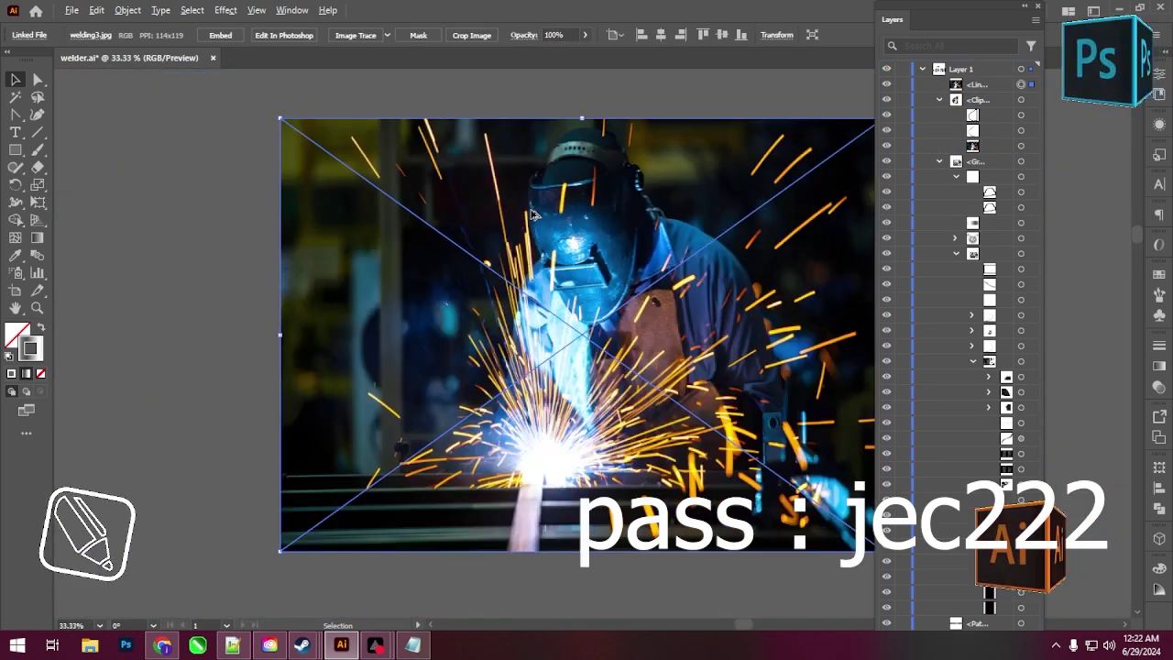
- With the Pen tool, start the outline with anchors along the helmet's top edge
scroll(579, 180, up, 2)
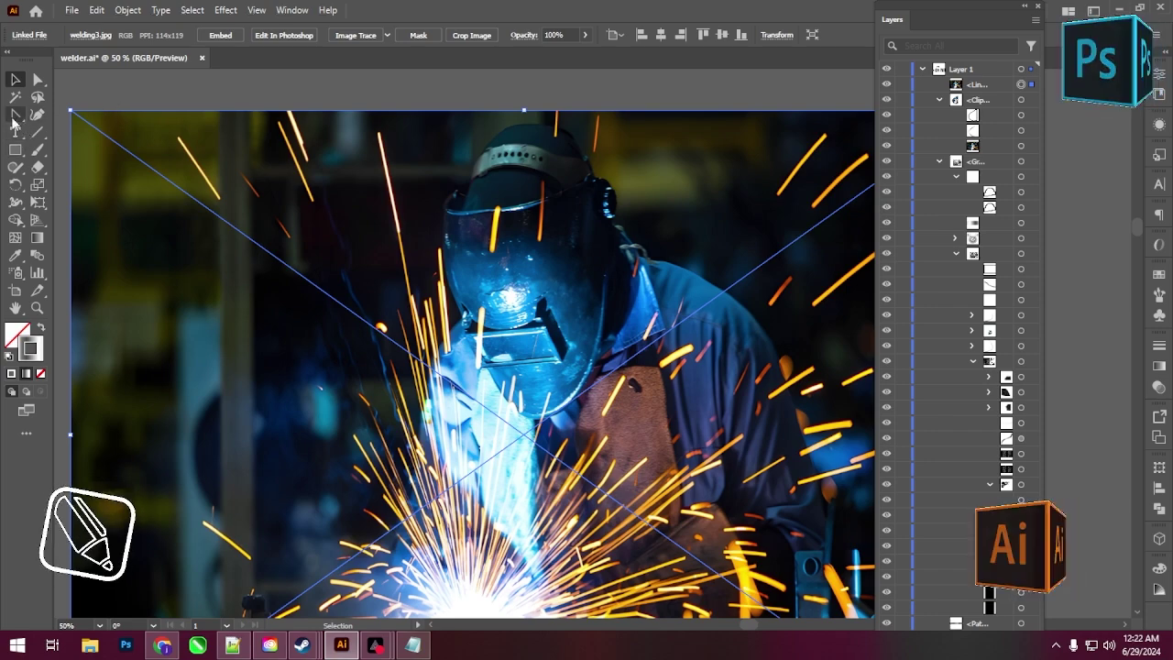
click(15, 113)
click(64, 118)
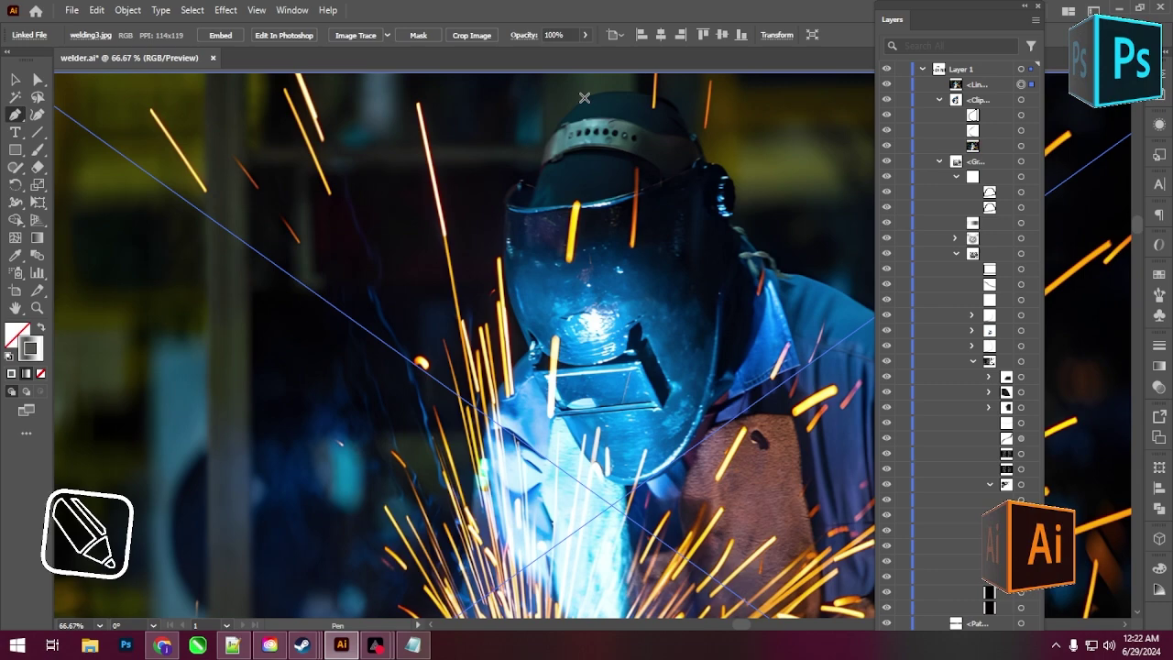
click(583, 97)
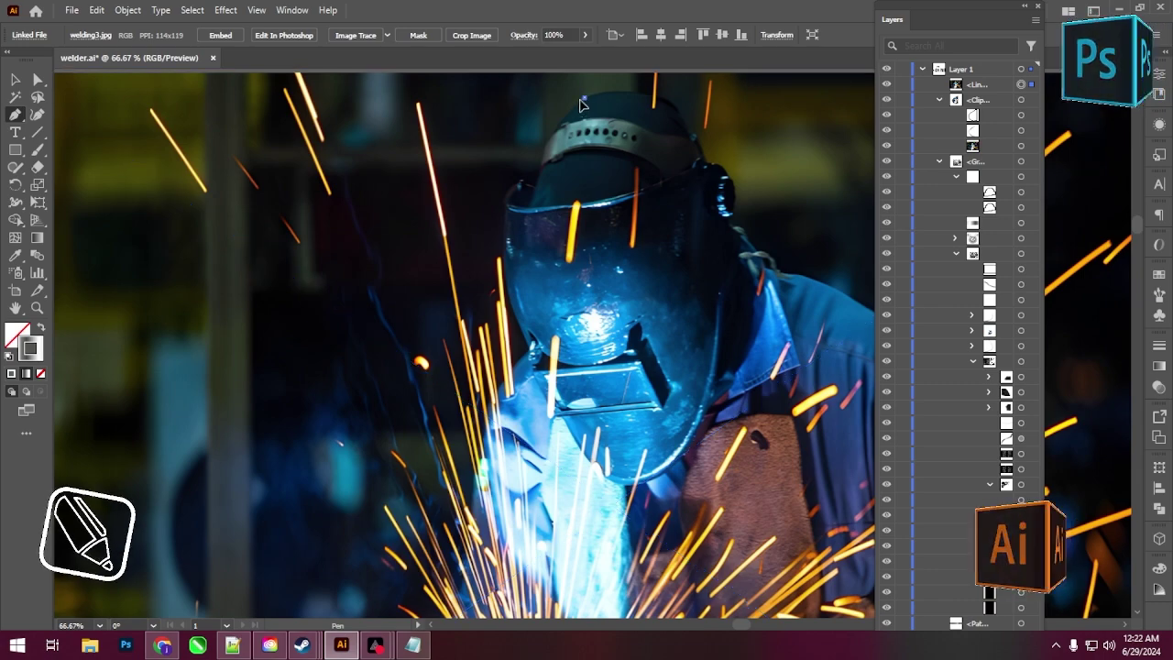
click(551, 129)
click(591, 112)
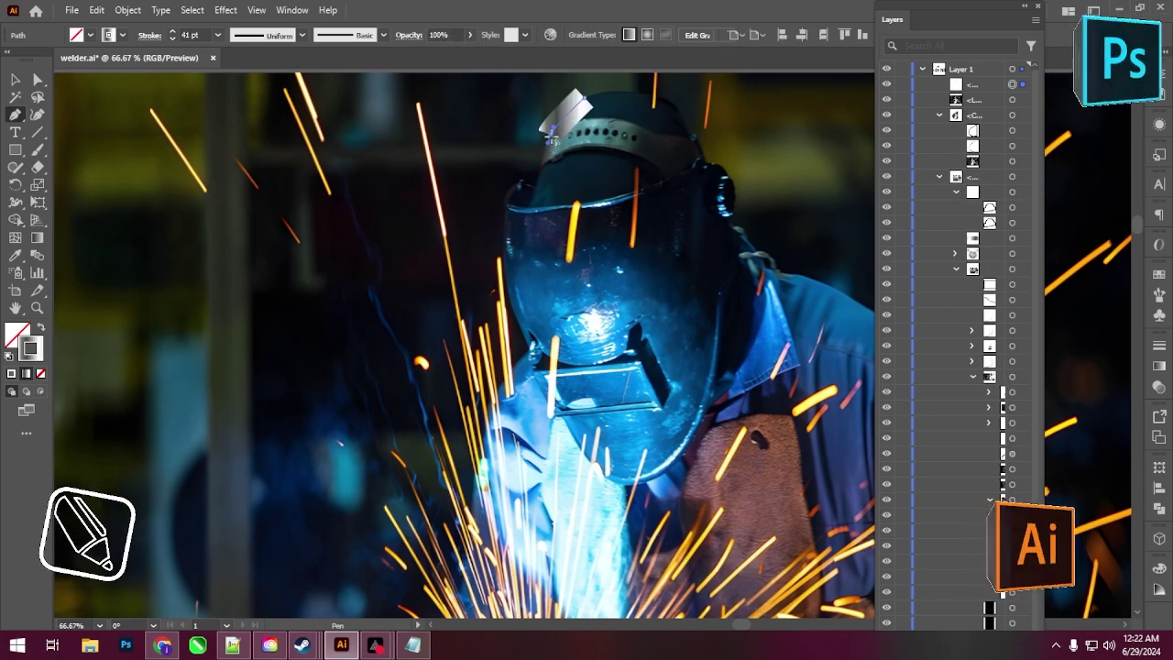
click(547, 136)
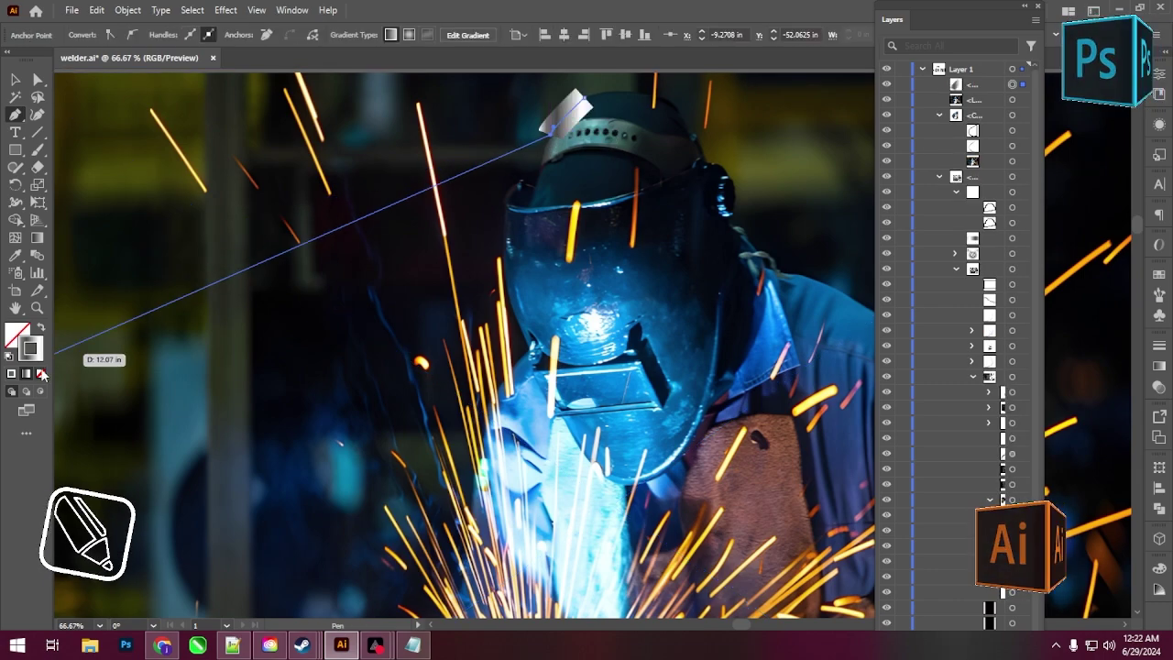
scroll(561, 161, up, 2)
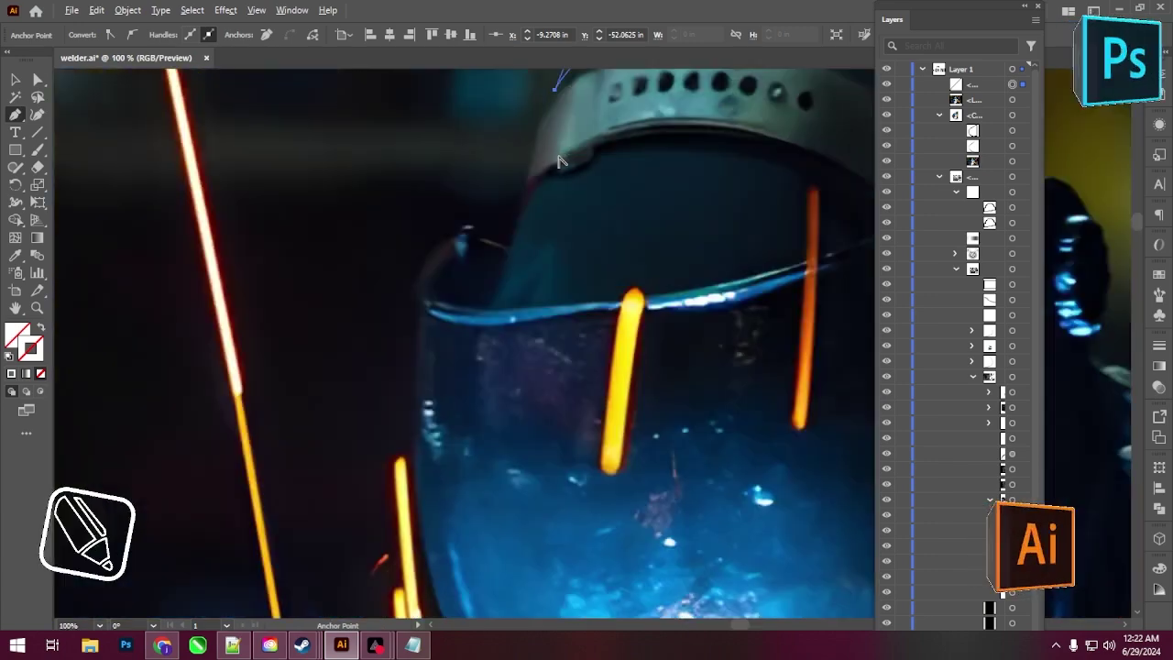
scroll(559, 161, up, 2)
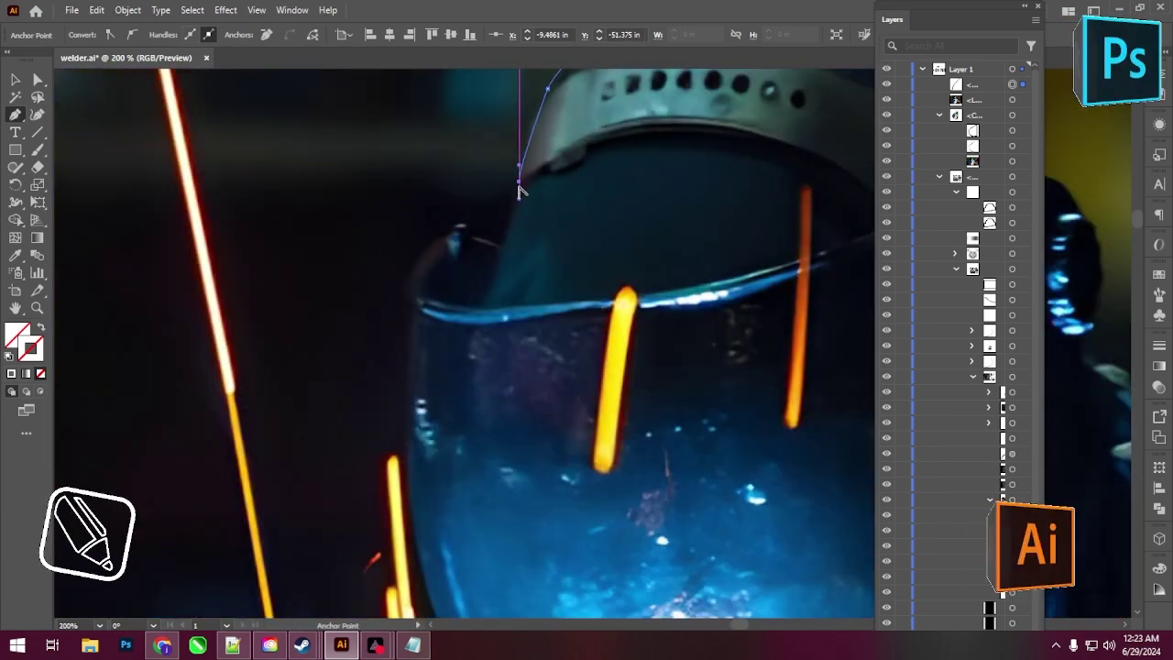
click(503, 249)
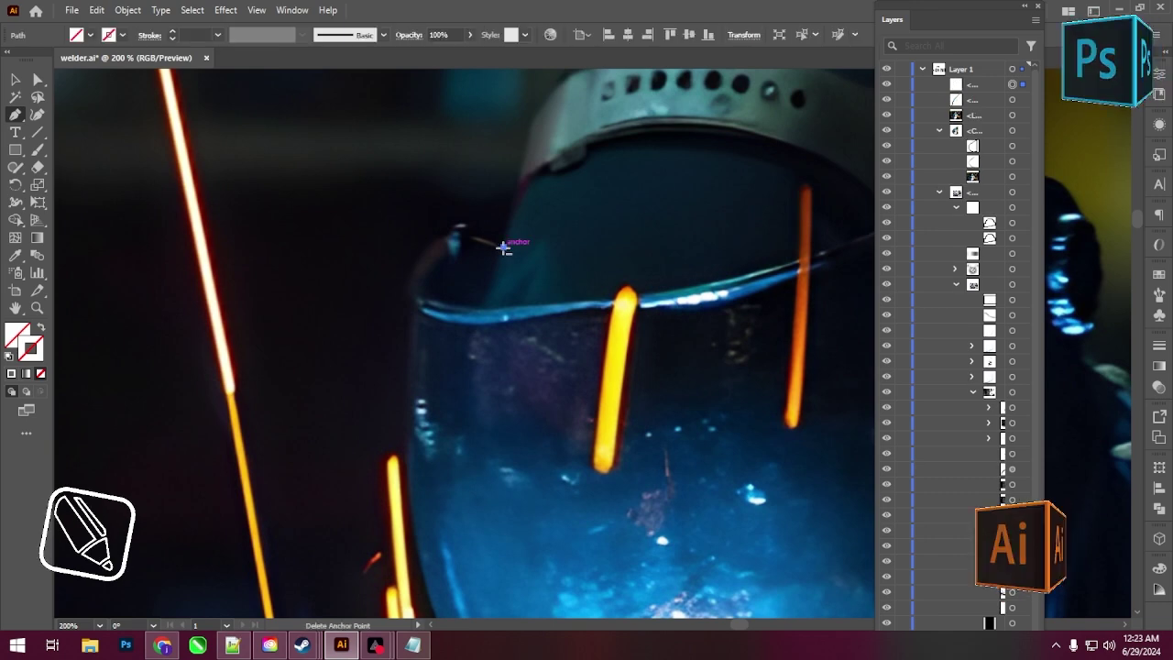
click(546, 88)
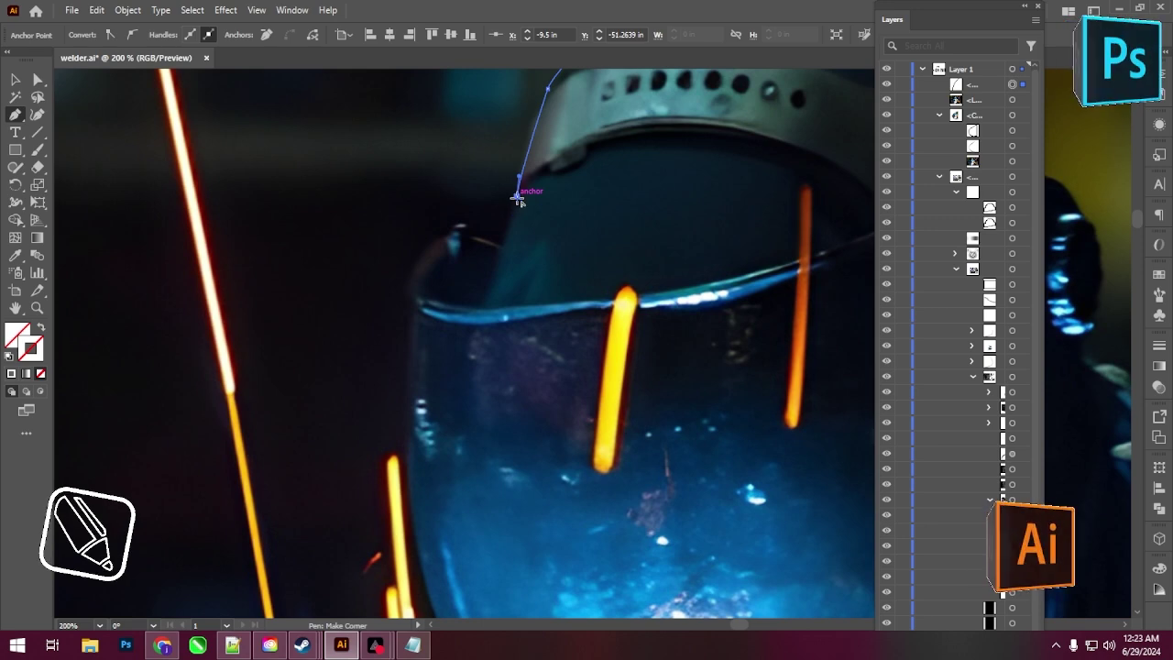
mouse_move(518, 197)
mouse_down()
mouse_move(469, 243)
mouse_move(460, 222)
mouse_move(403, 294)
mouse_move(449, 337)
mouse_up()
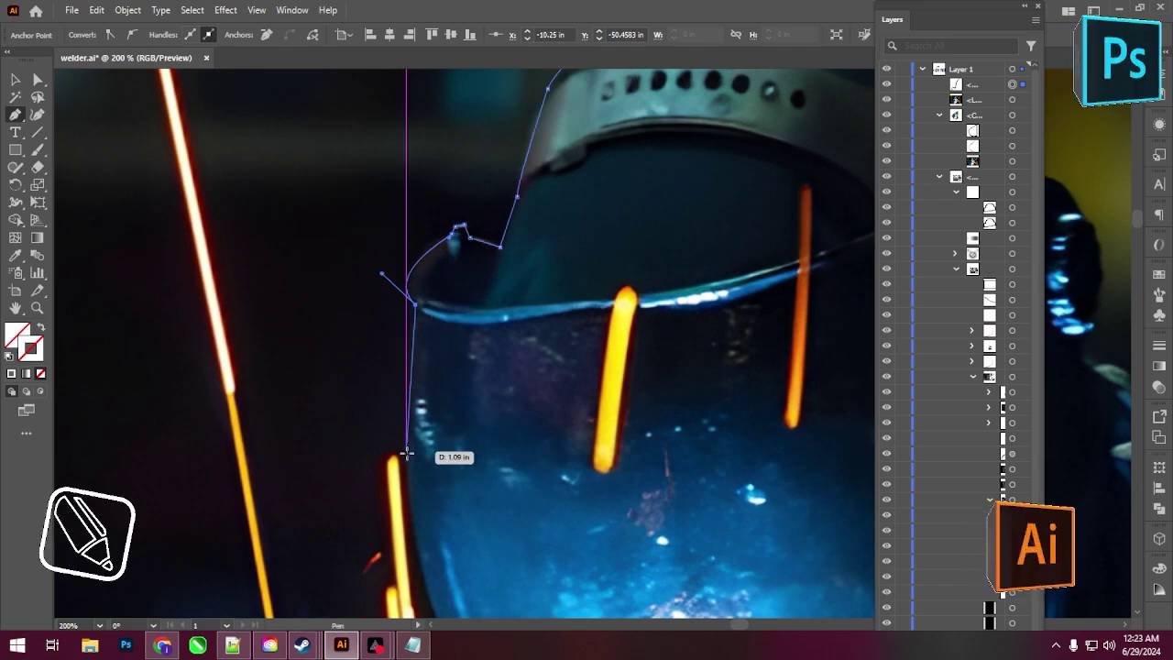
- Continue the outline along the visor's lower edge and up around the side knob
scroll(403, 451, down, 3)
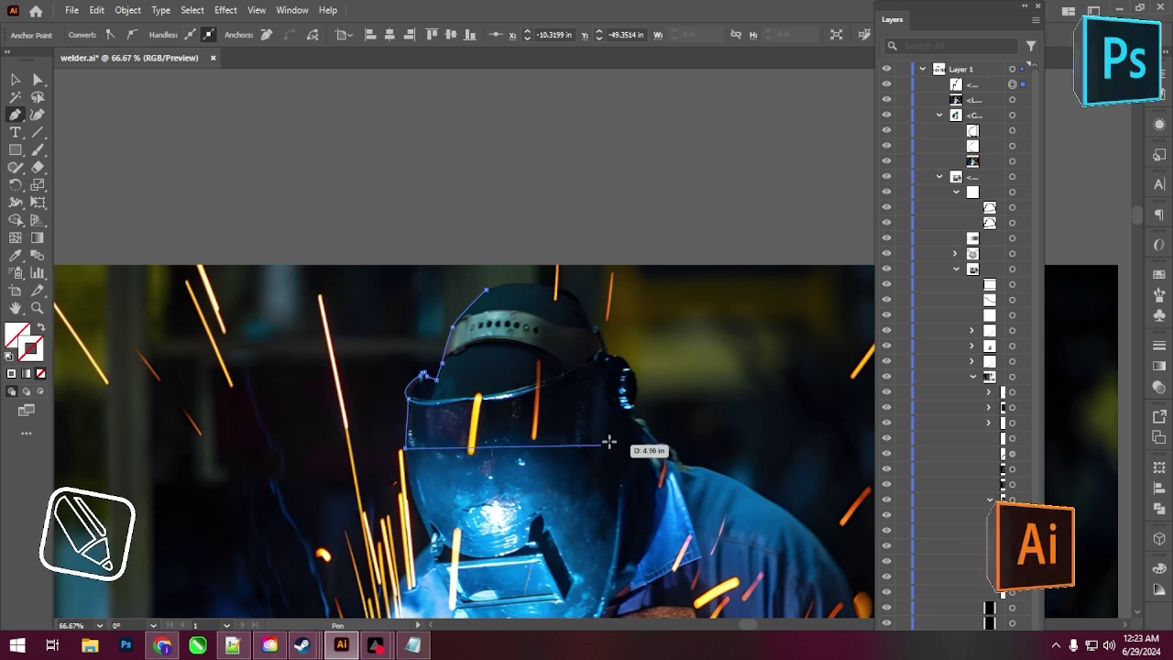
drag(634, 410, 670, 377)
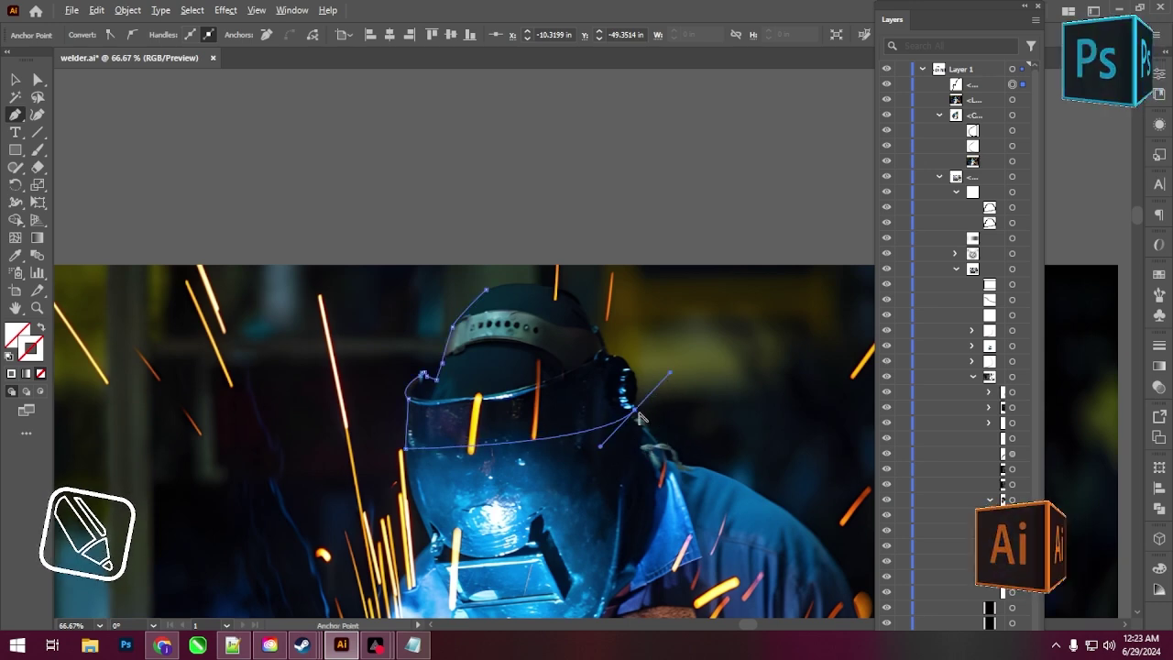
alt+scroll(639, 414, up, 2)
alt+scroll(632, 394, up, 2)
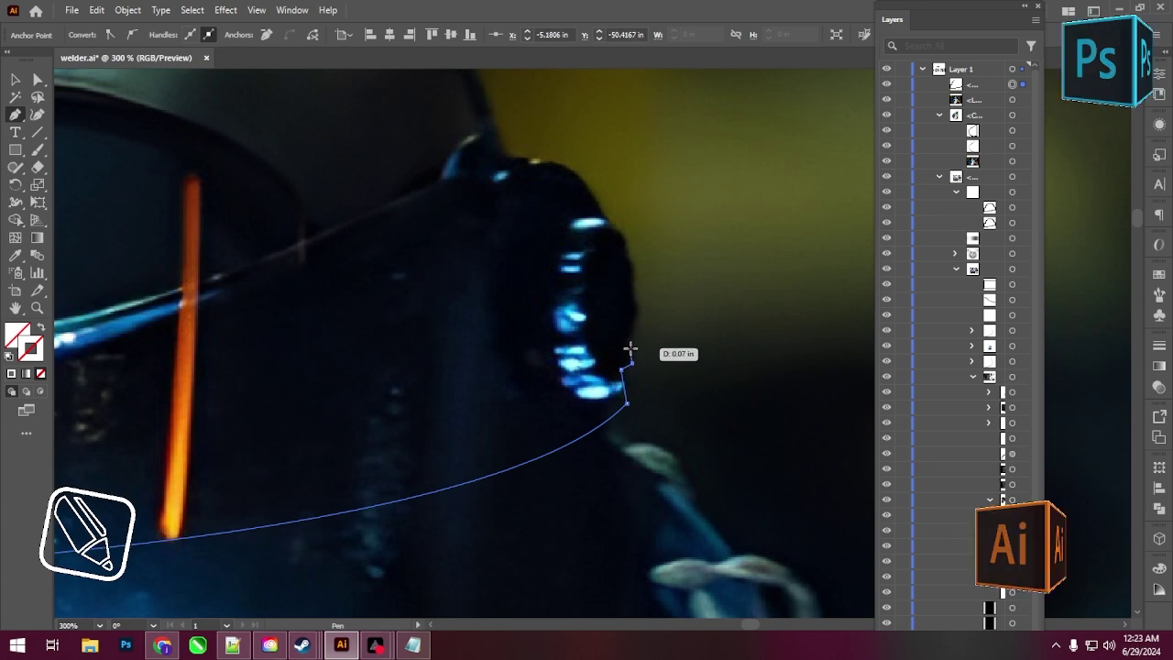
drag(632, 346, 638, 321)
click(631, 286)
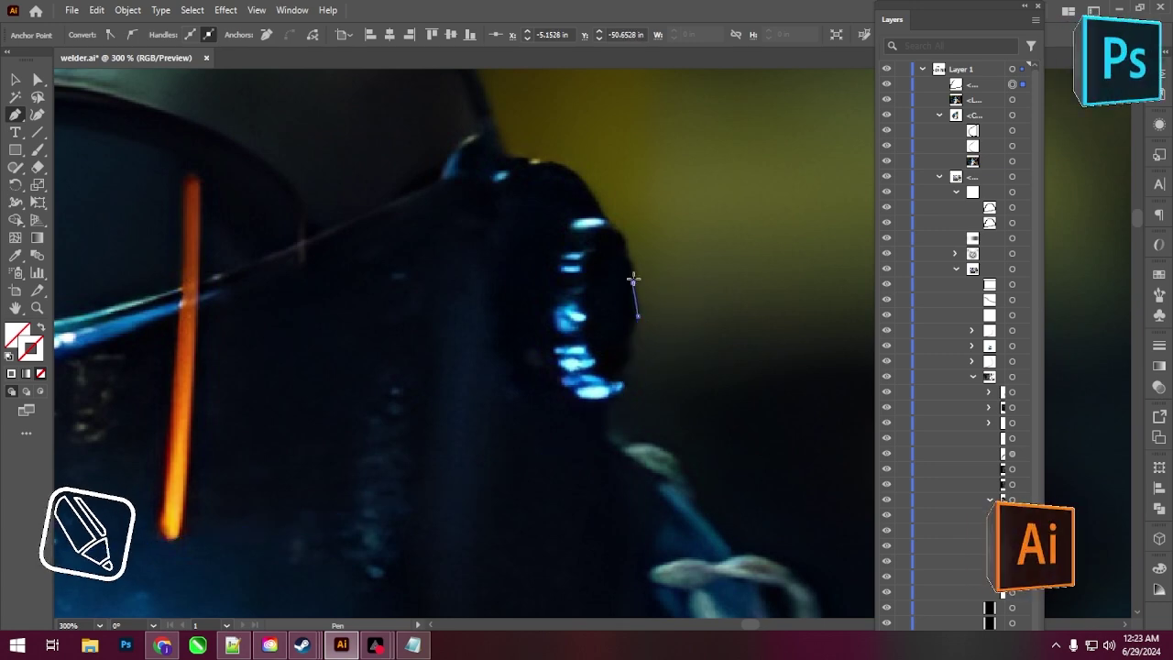
click(632, 266)
click(624, 253)
click(623, 235)
click(605, 223)
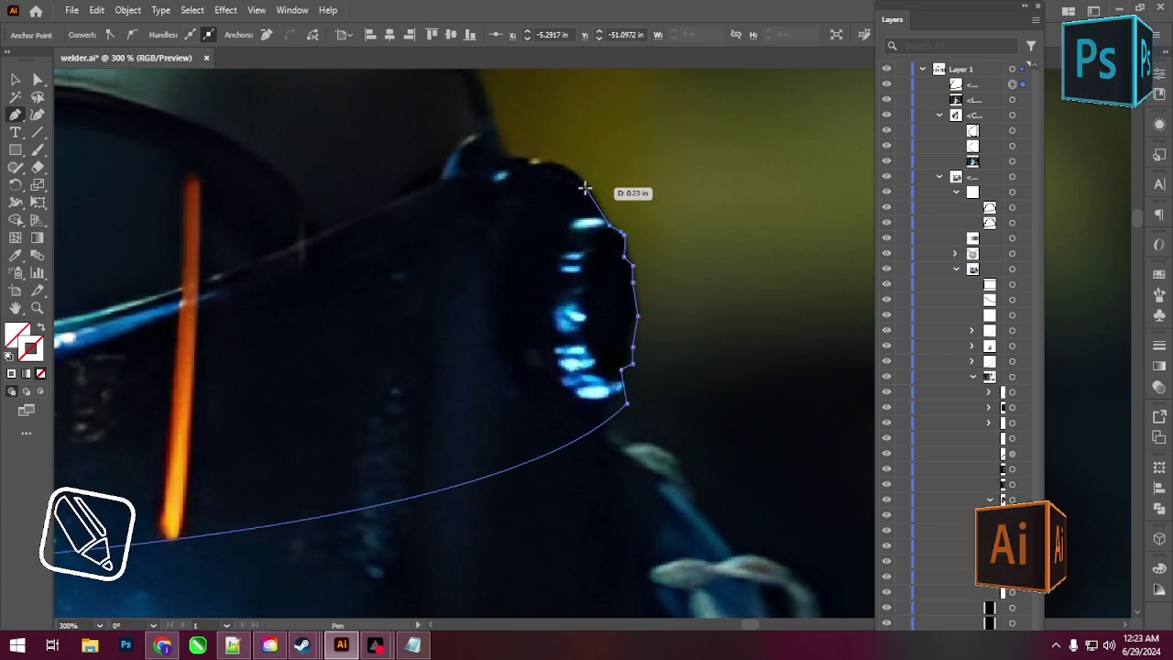
click(583, 179)
click(547, 158)
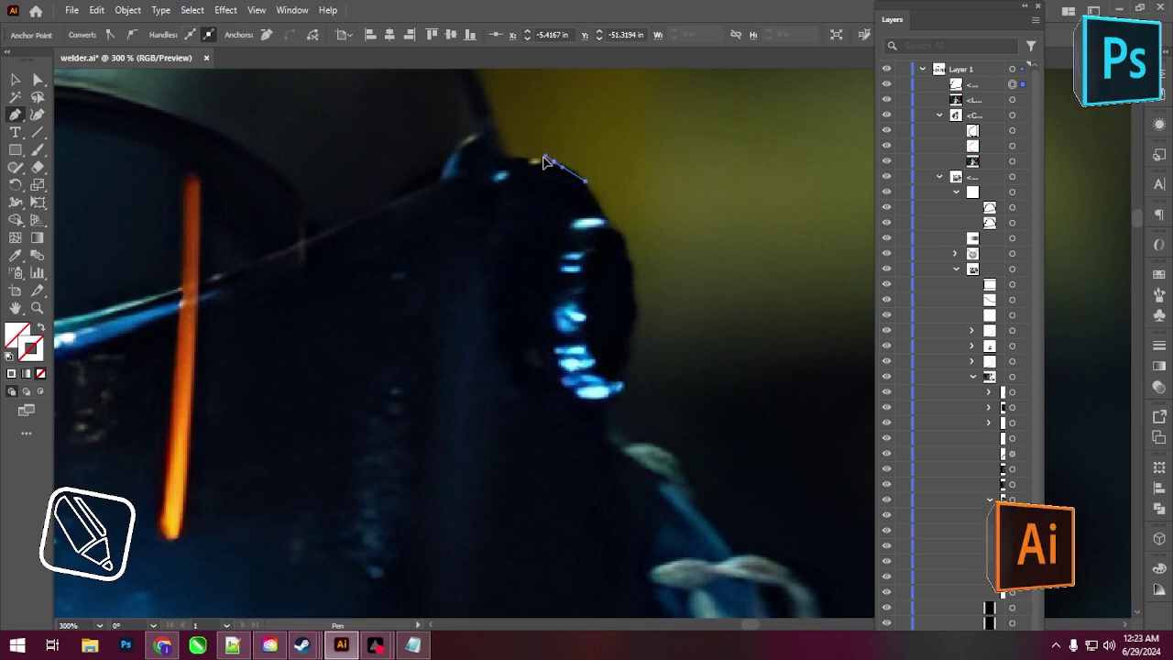
click(534, 160)
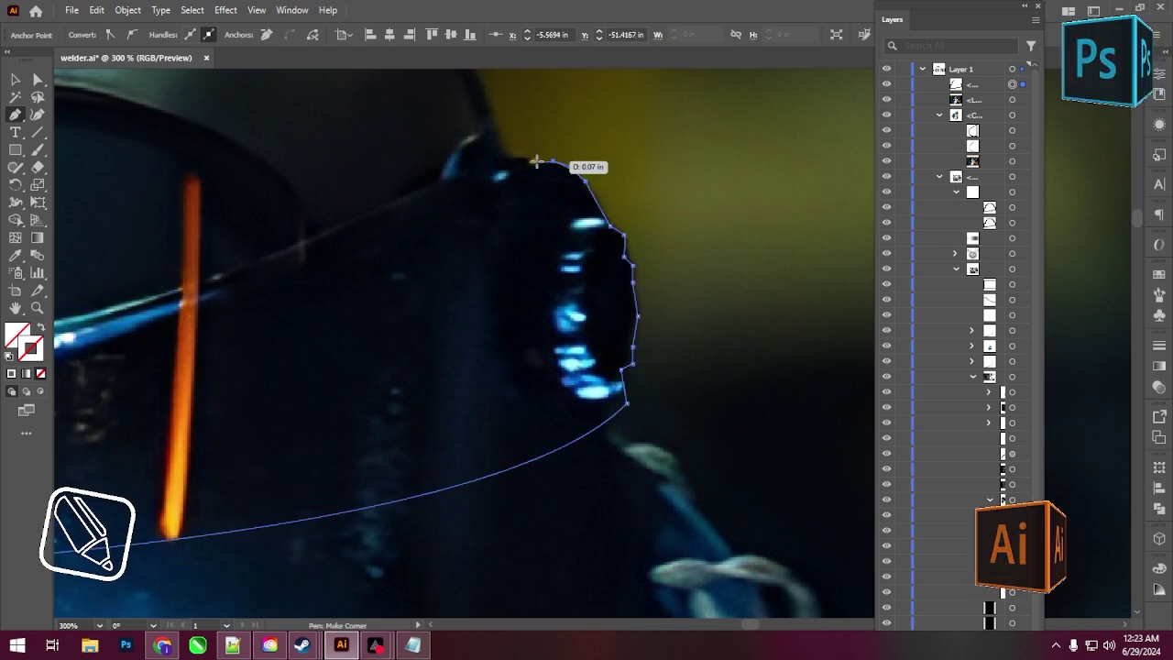
click(523, 160)
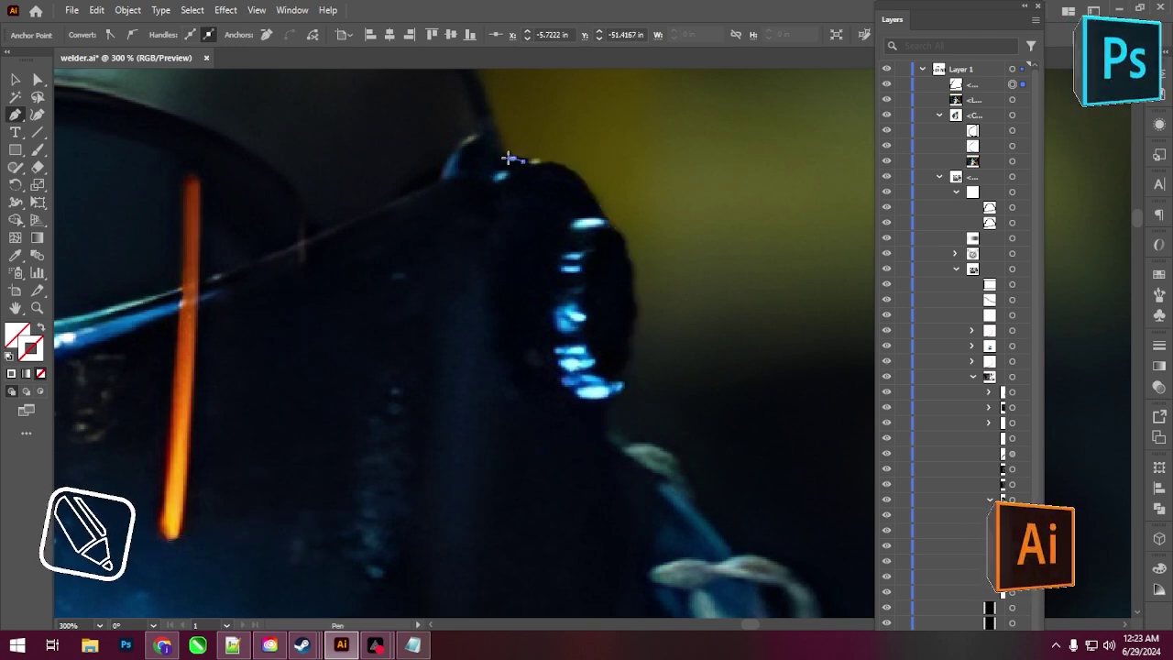
- Curve the outline across the helmet's back edge and crown, closing it at the start anchor
scroll(511, 159, down, 1)
scroll(504, 158, down, 2)
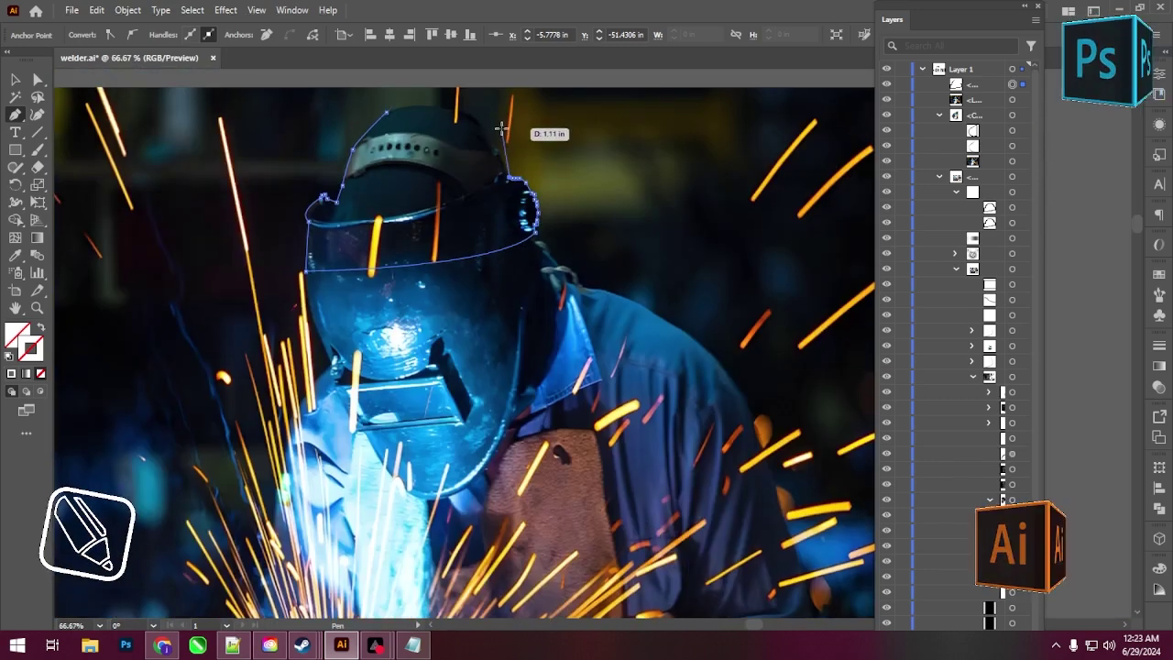
scroll(494, 165, up, 4)
scroll(504, 227, up, 1)
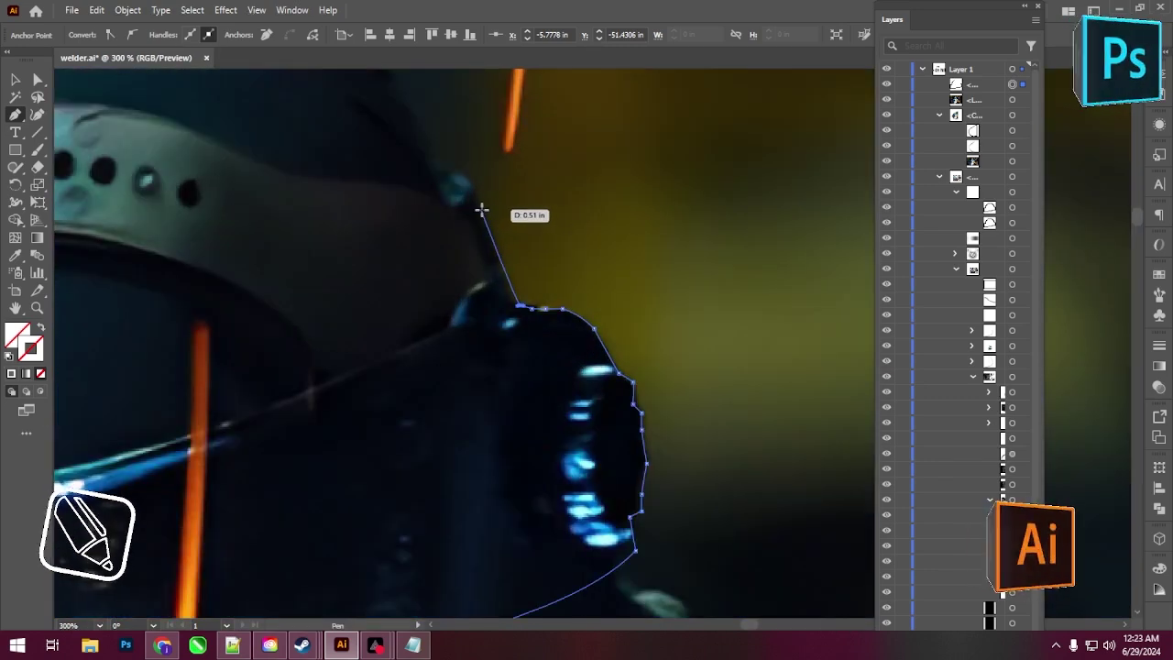
ctrl+click(458, 174)
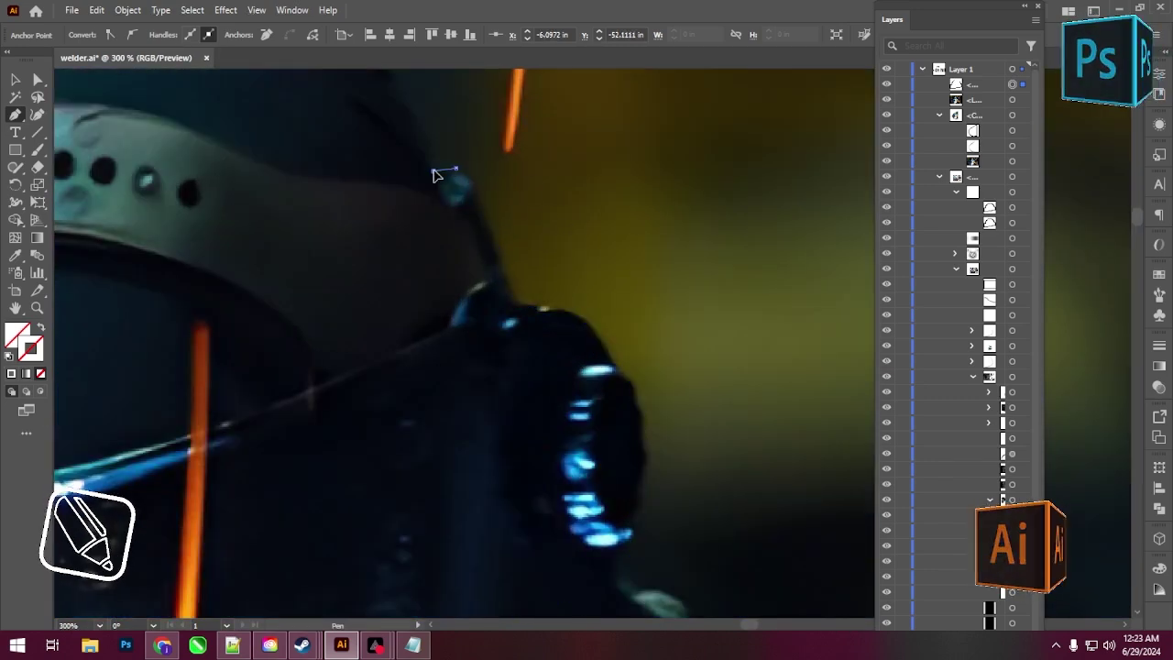
scroll(449, 181, down, 2)
scroll(427, 157, up, 1)
scroll(430, 163, down, 3)
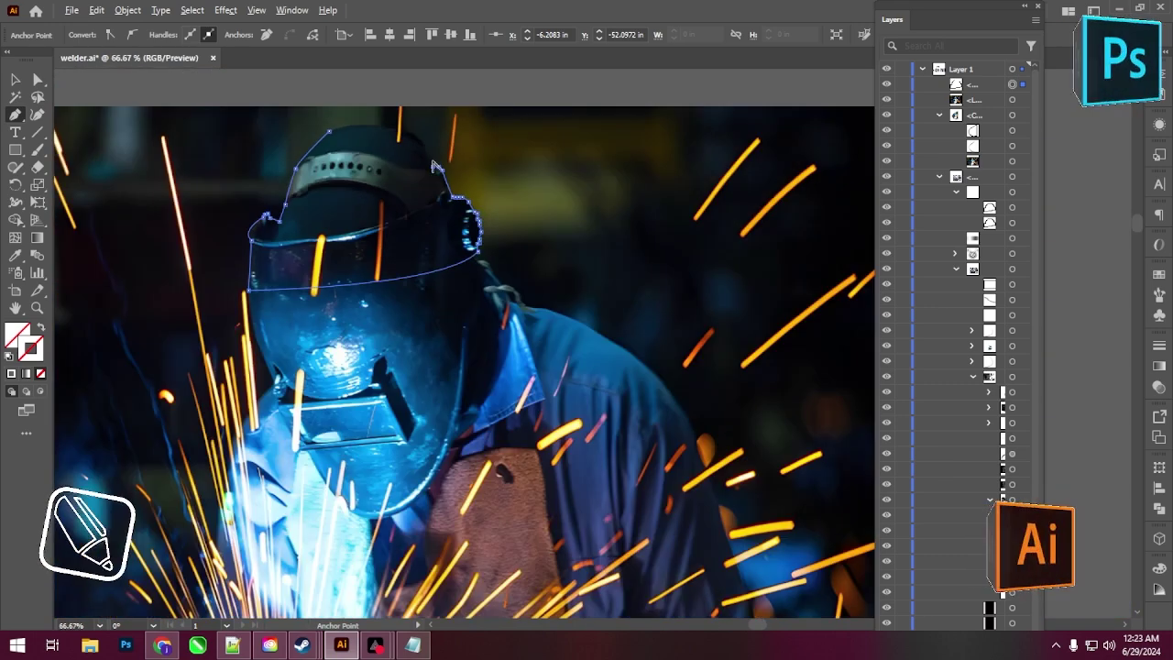
scroll(413, 125, up, 3)
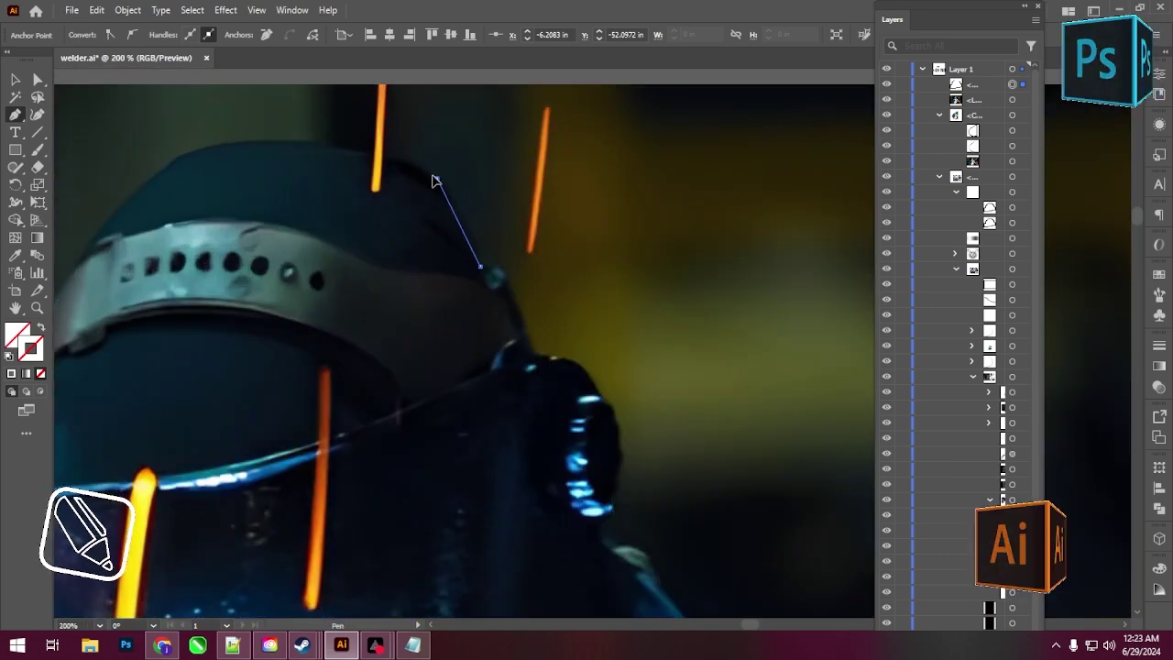
drag(418, 169, 439, 180)
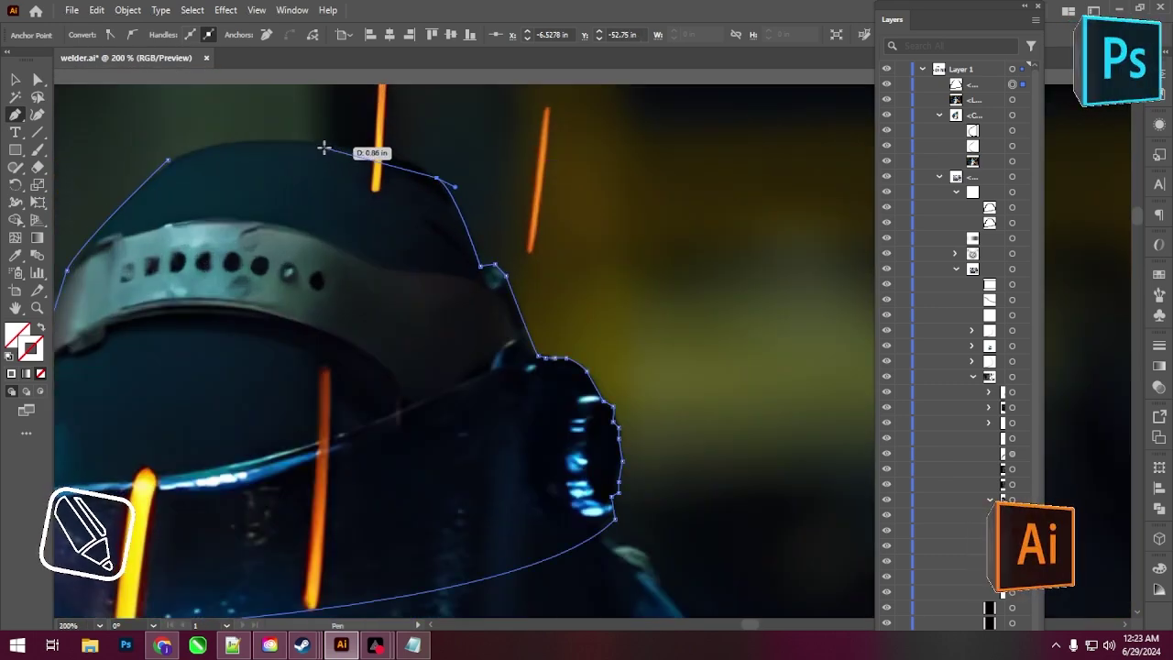
drag(325, 146, 257, 139)
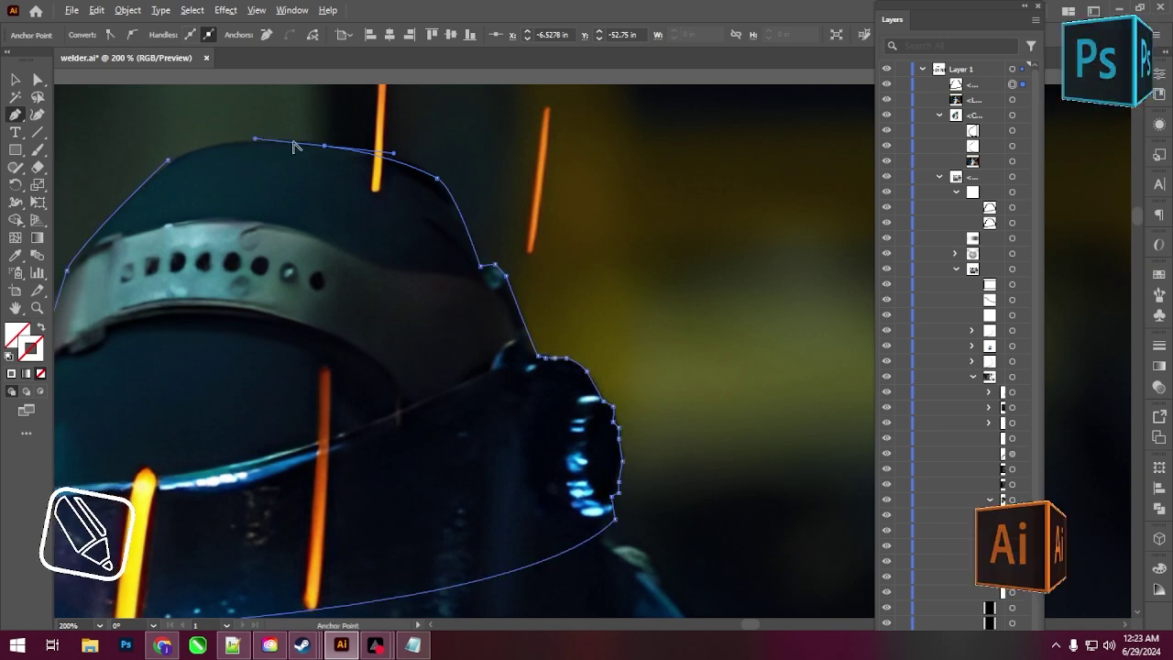
click(326, 146)
click(170, 160)
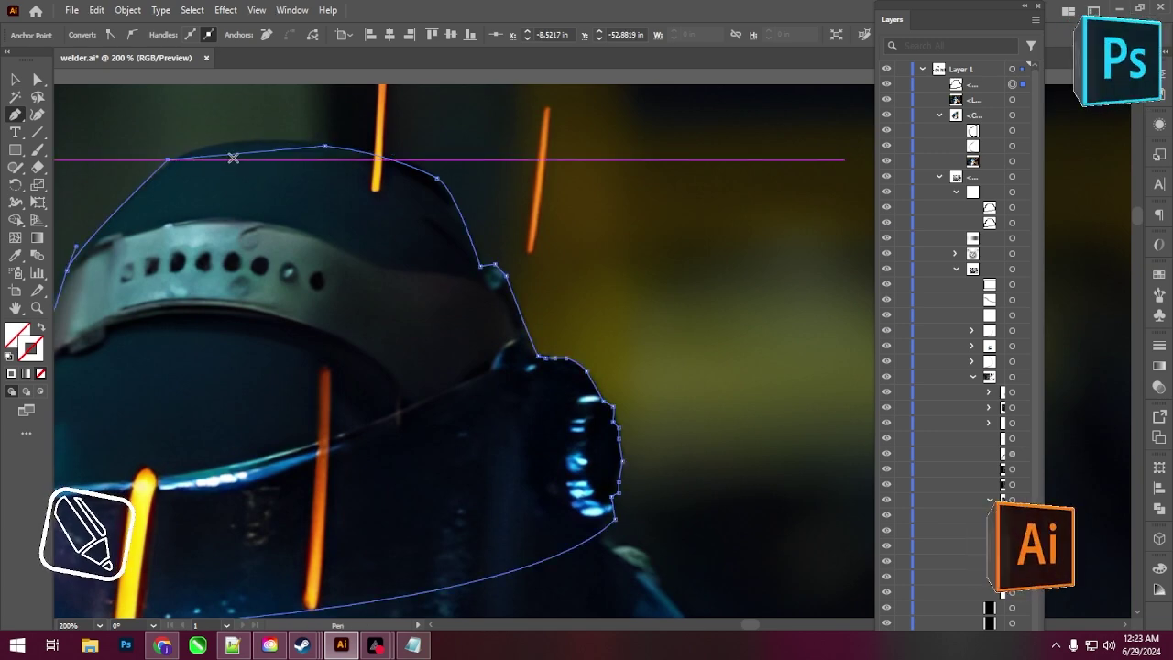
key(shift+grave)
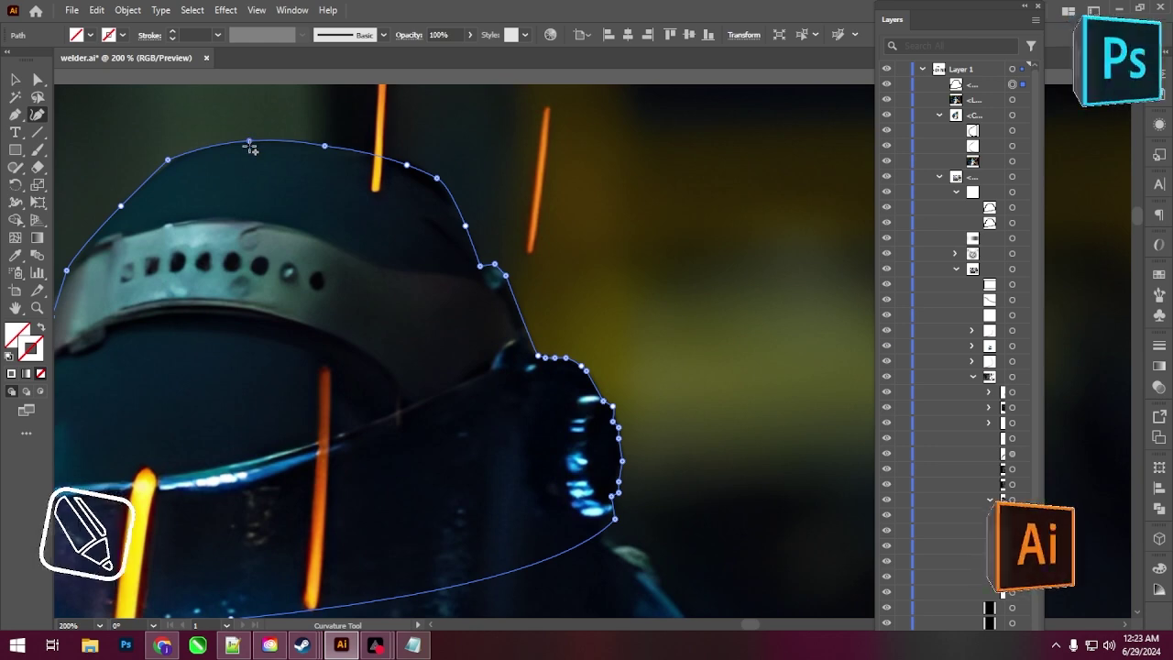
scroll(252, 147, down, 4)
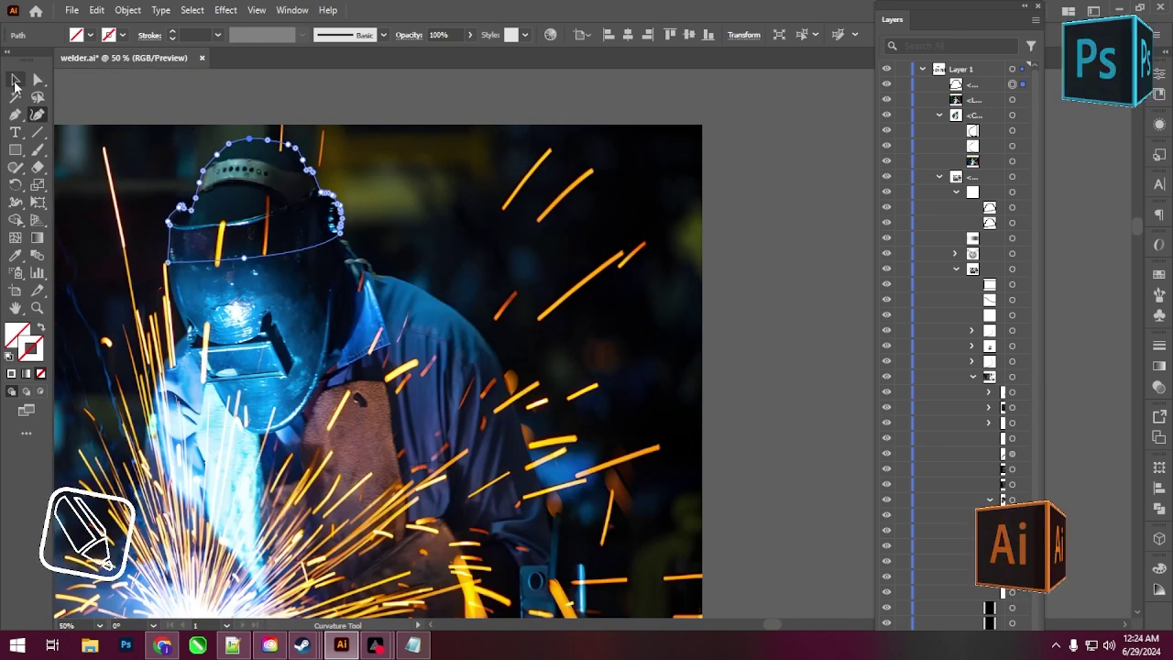
- Duplicate the helmet outline and make a clipping mask so the full welder photo fills it
click(15, 82)
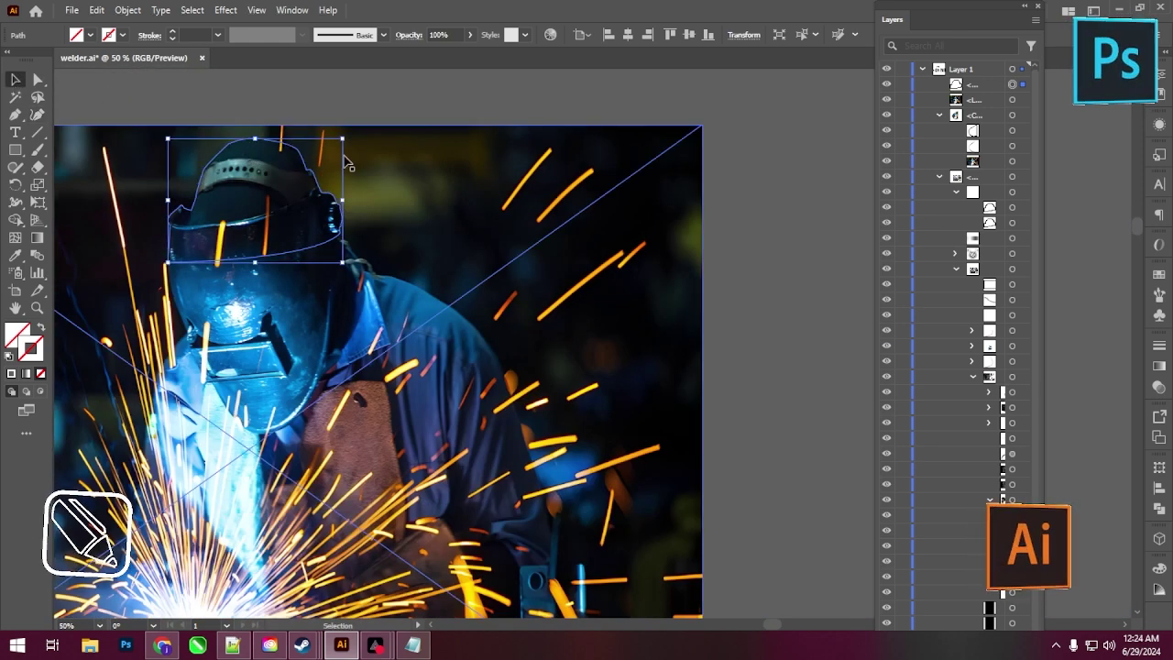
click(985, 83)
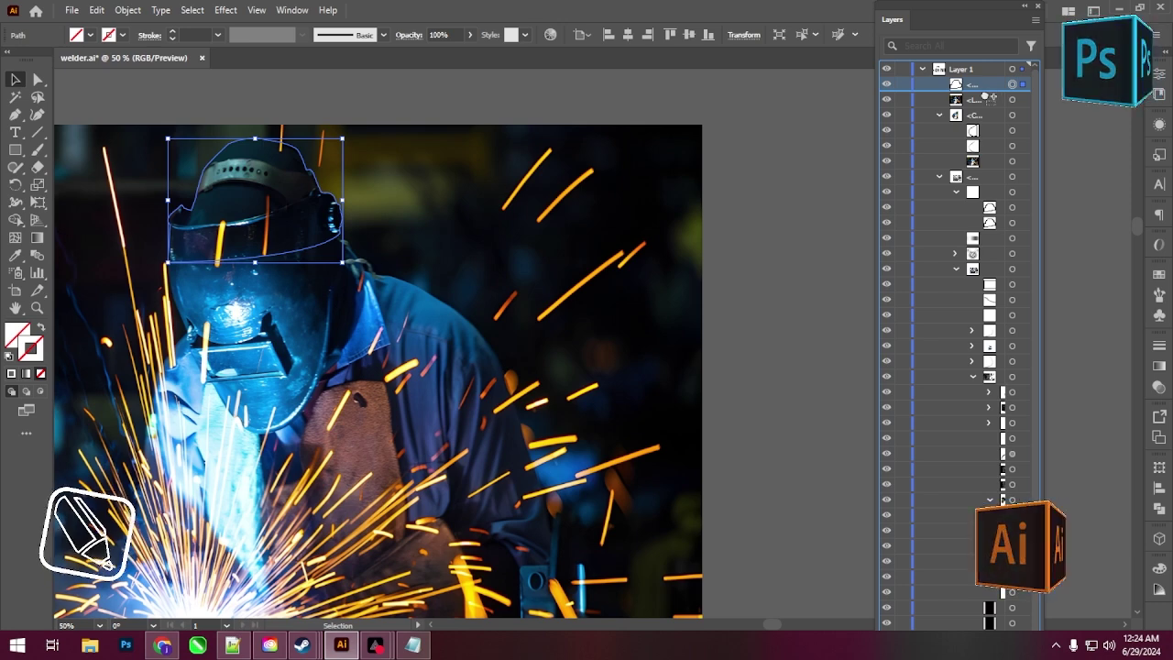
drag(985, 96, 986, 97)
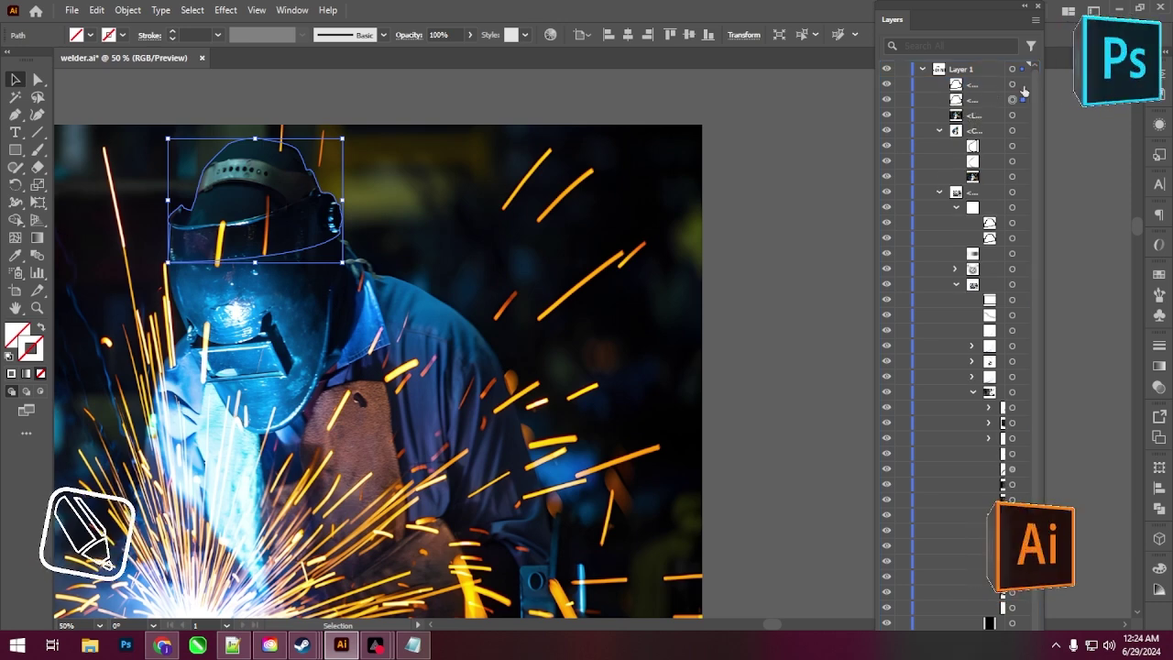
shift+click(958, 100)
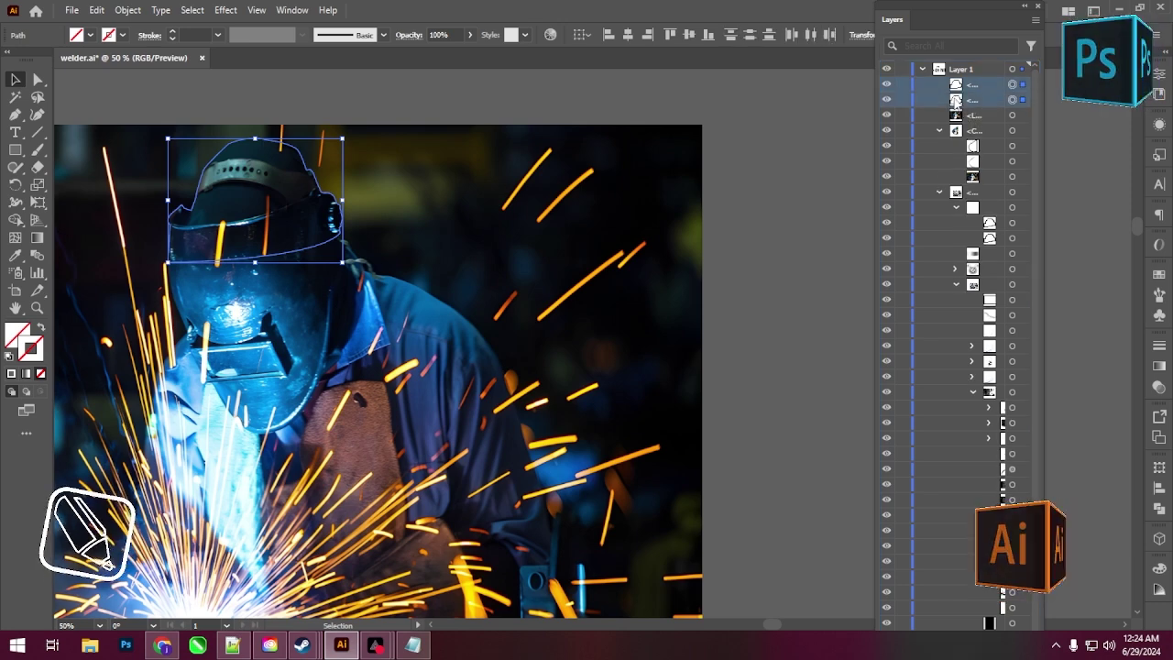
right_click(250, 166)
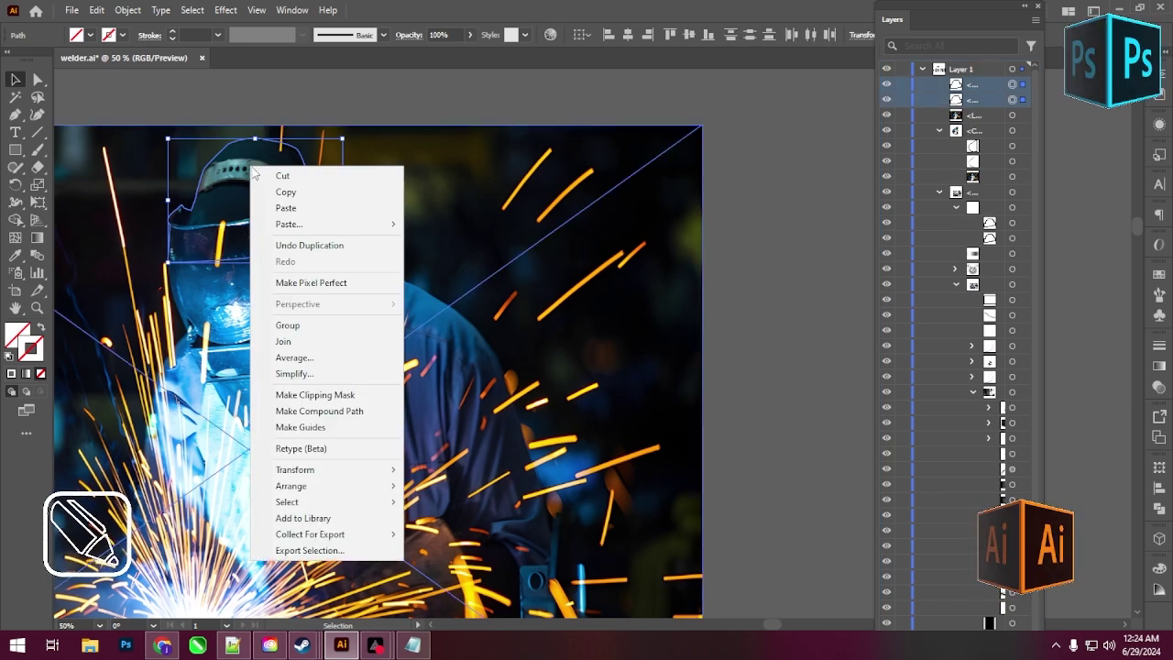
click(323, 399)
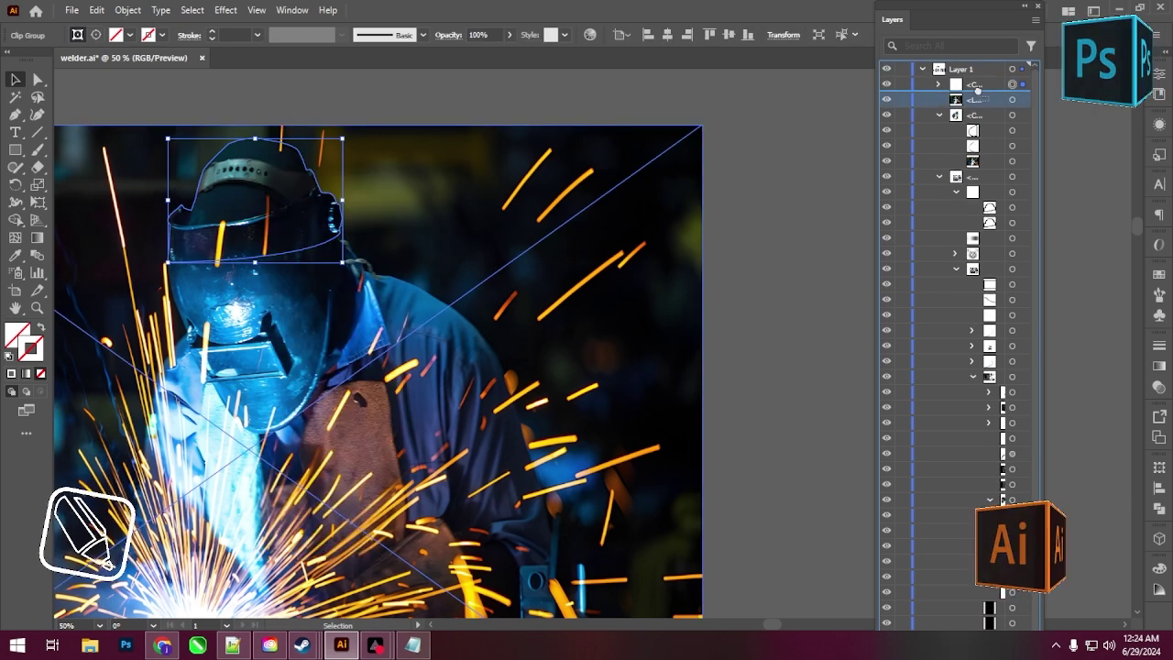
key(ctrl+7)
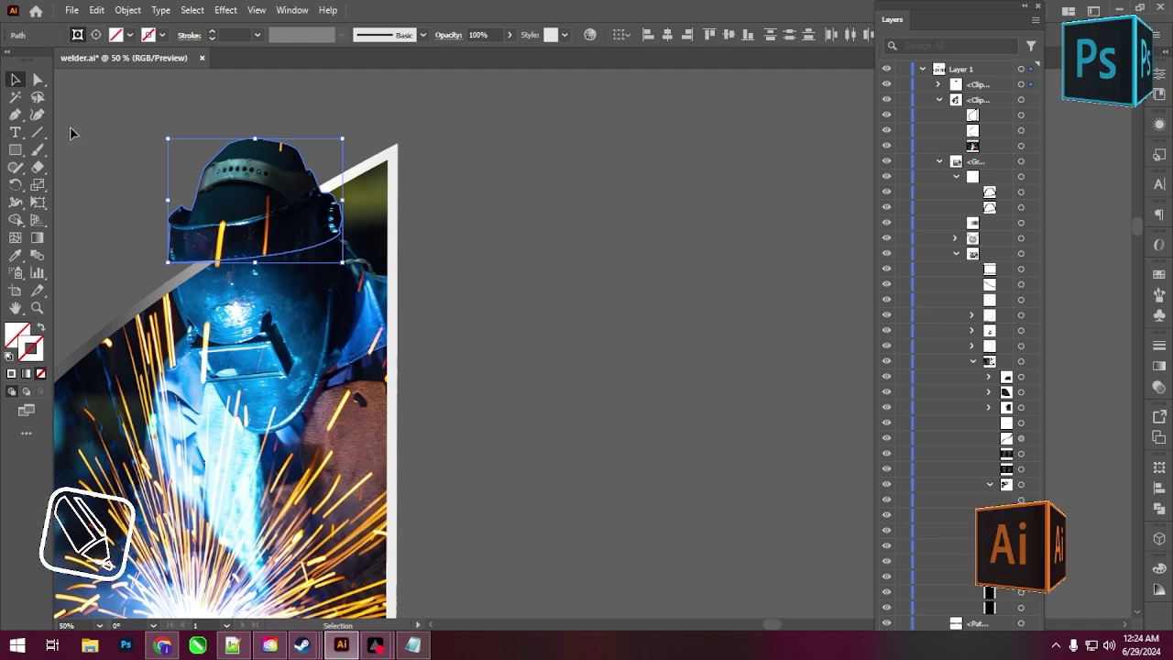
- Select the top clip group and welding3.jpg in Layers, then undo a trial resize
click(535, 266)
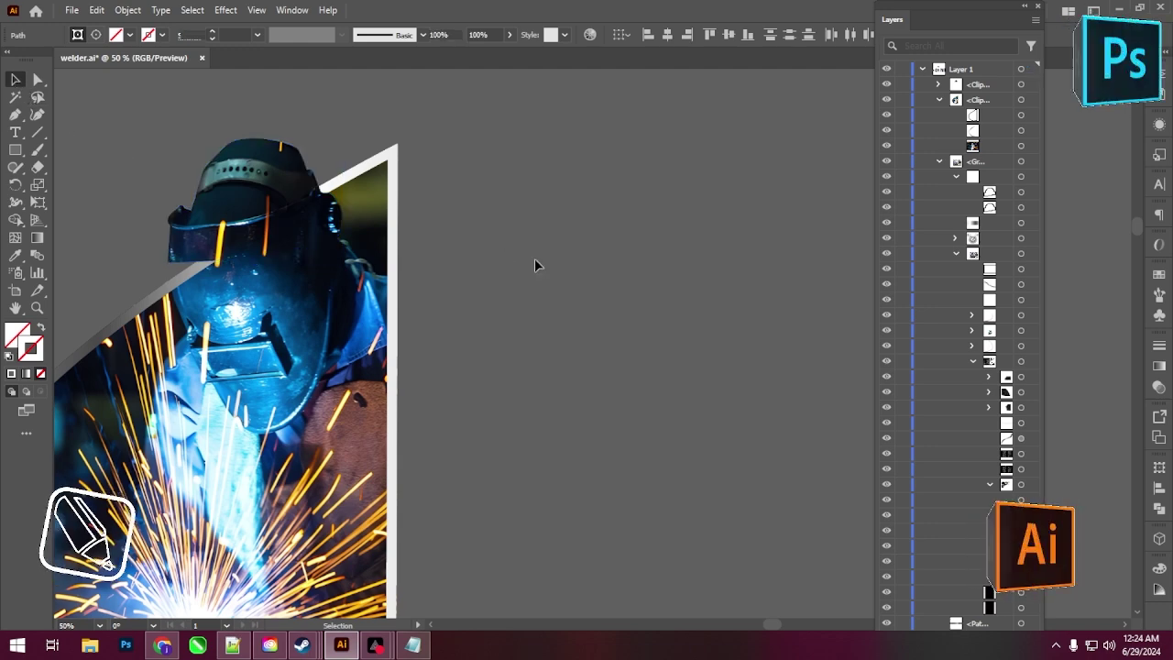
click(210, 314)
scroll(207, 319, down, 1)
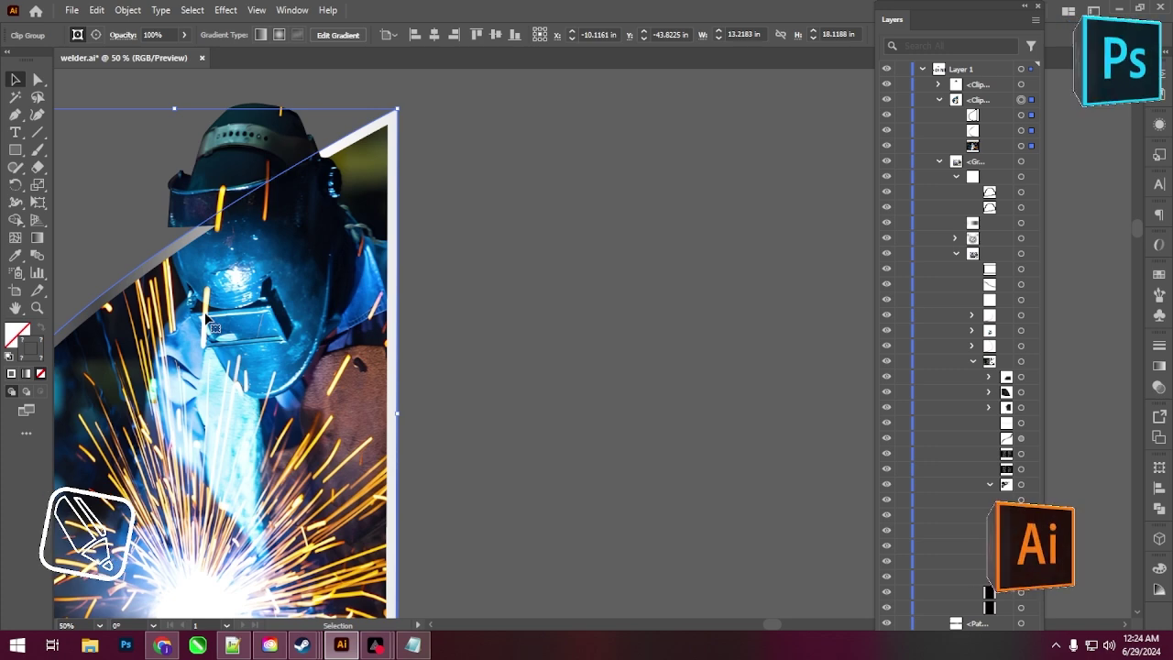
scroll(208, 318, down, 1)
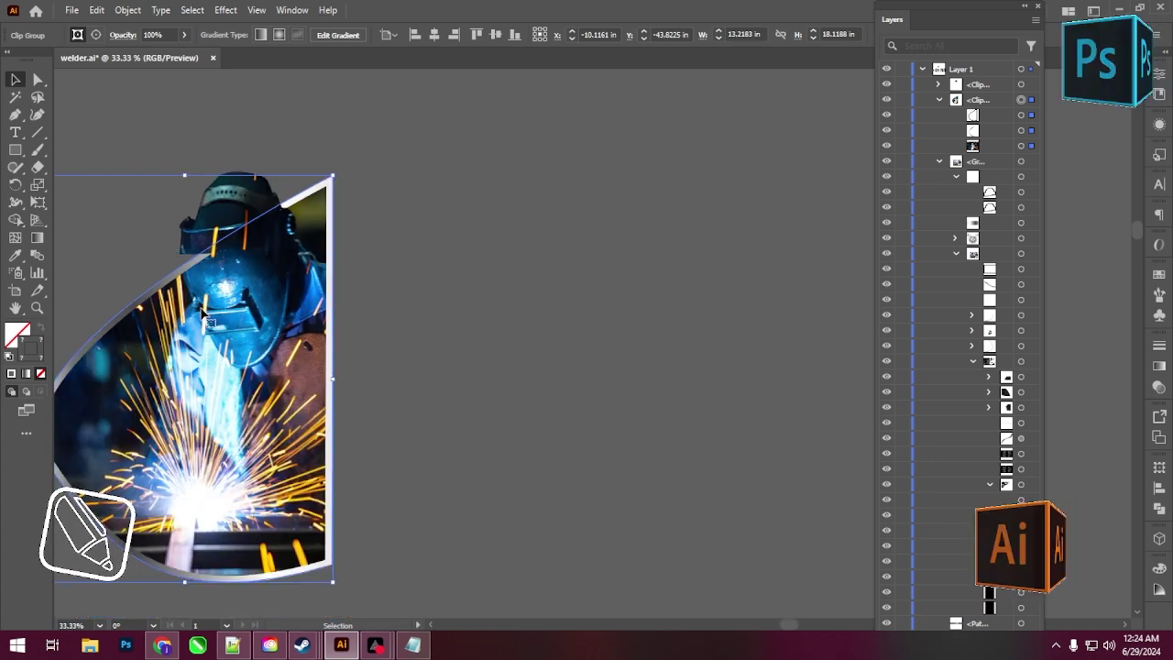
click(1022, 85)
click(1021, 146)
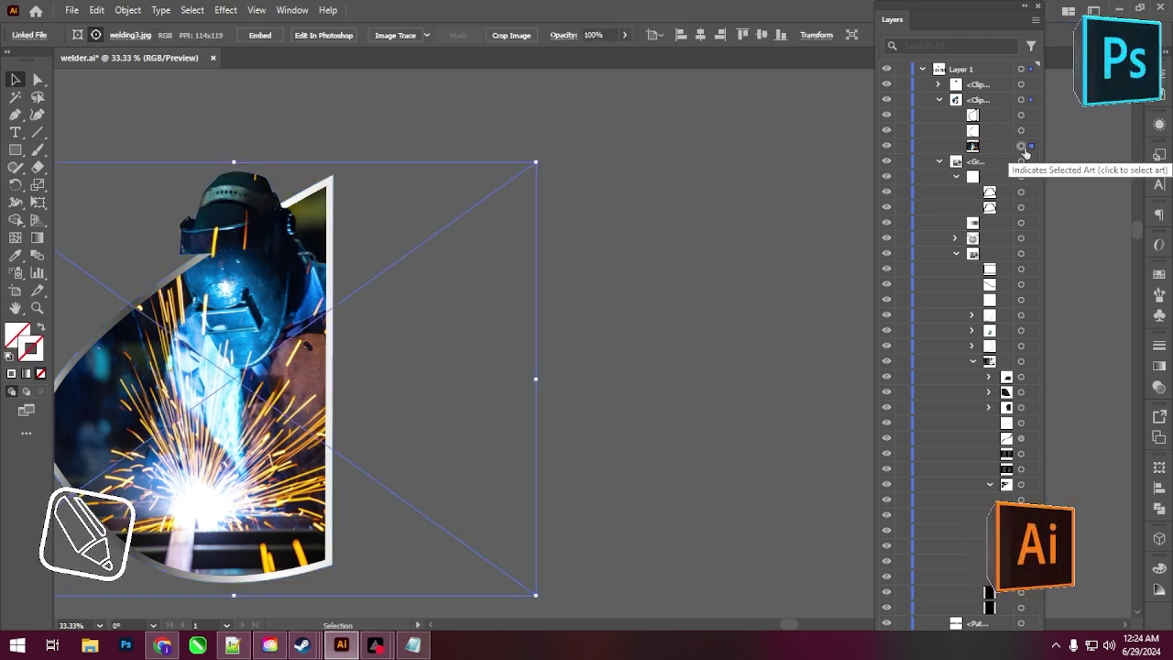
scroll(389, 214, down, 1)
scroll(392, 215, down, 2)
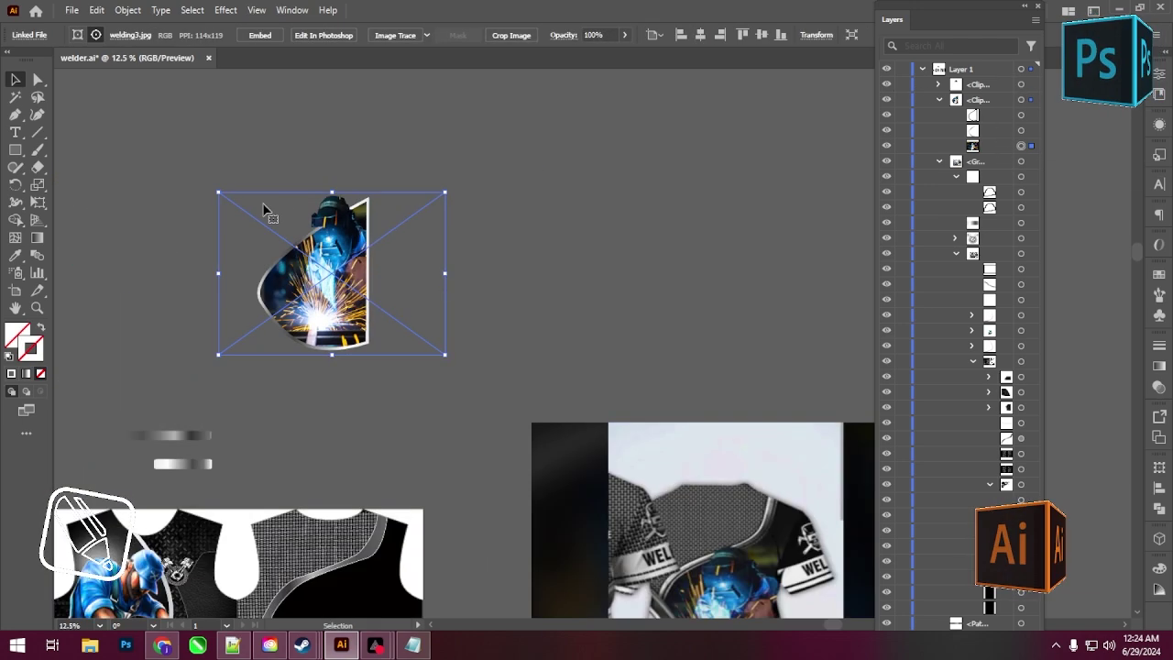
drag(217, 194, 228, 205)
key(ctrl+z)
- Scale the helmet-clipped photo and silver curve down proportionally to about 24.8 × 17.7 in
click(980, 101)
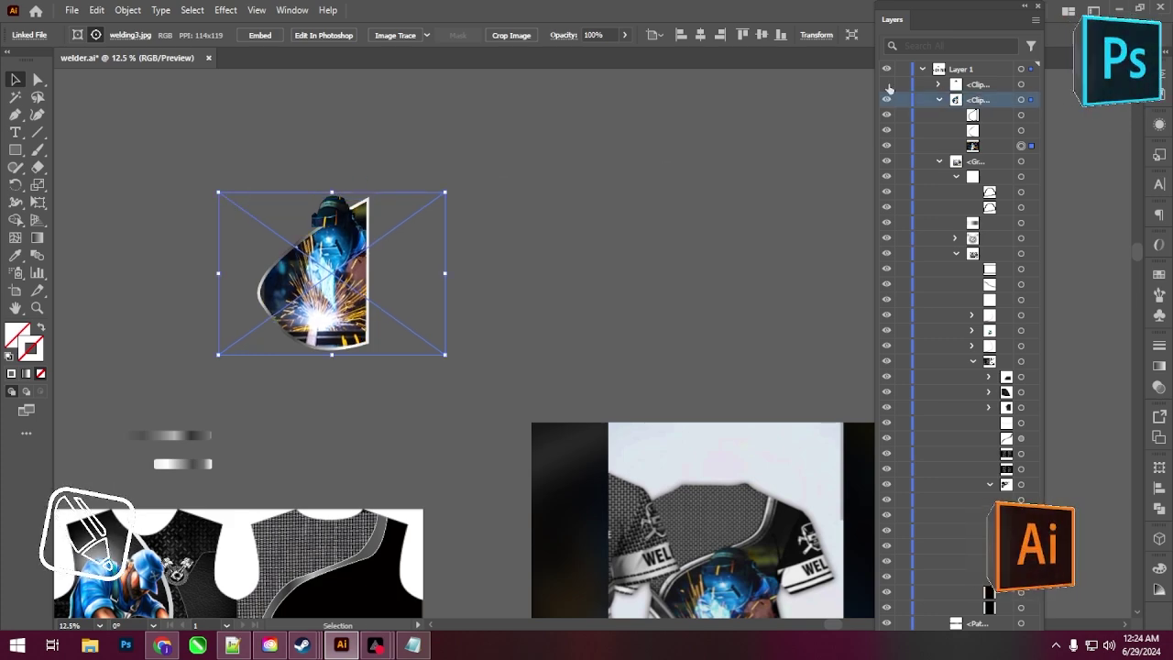
click(1034, 84)
shift+click(1031, 147)
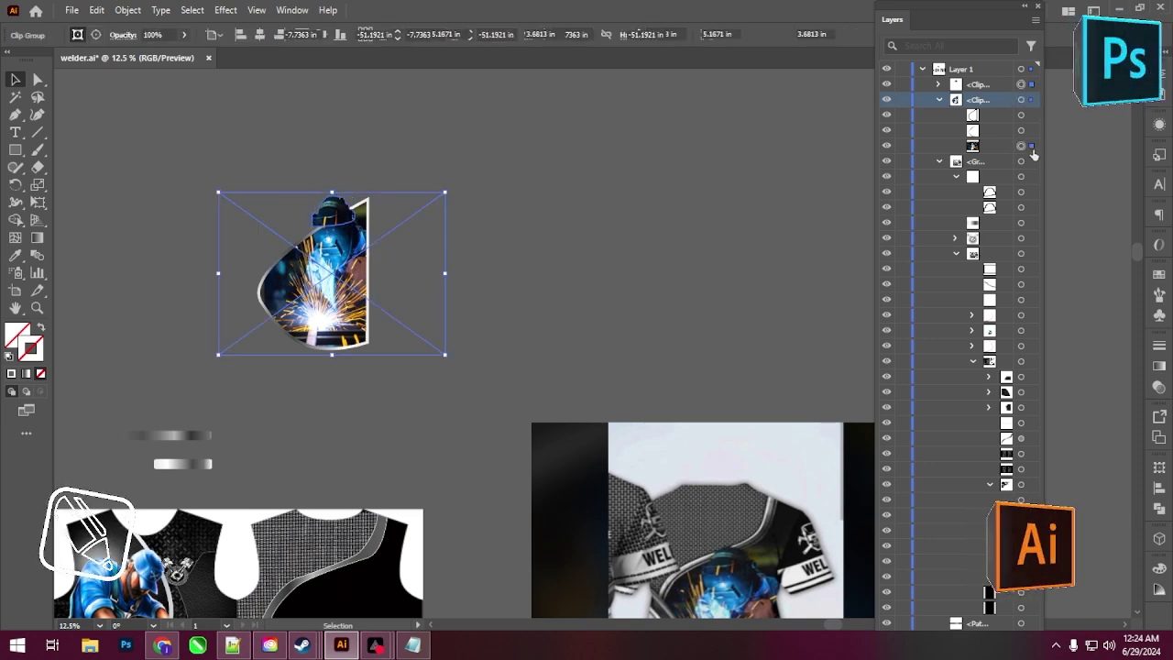
drag(221, 193, 236, 205)
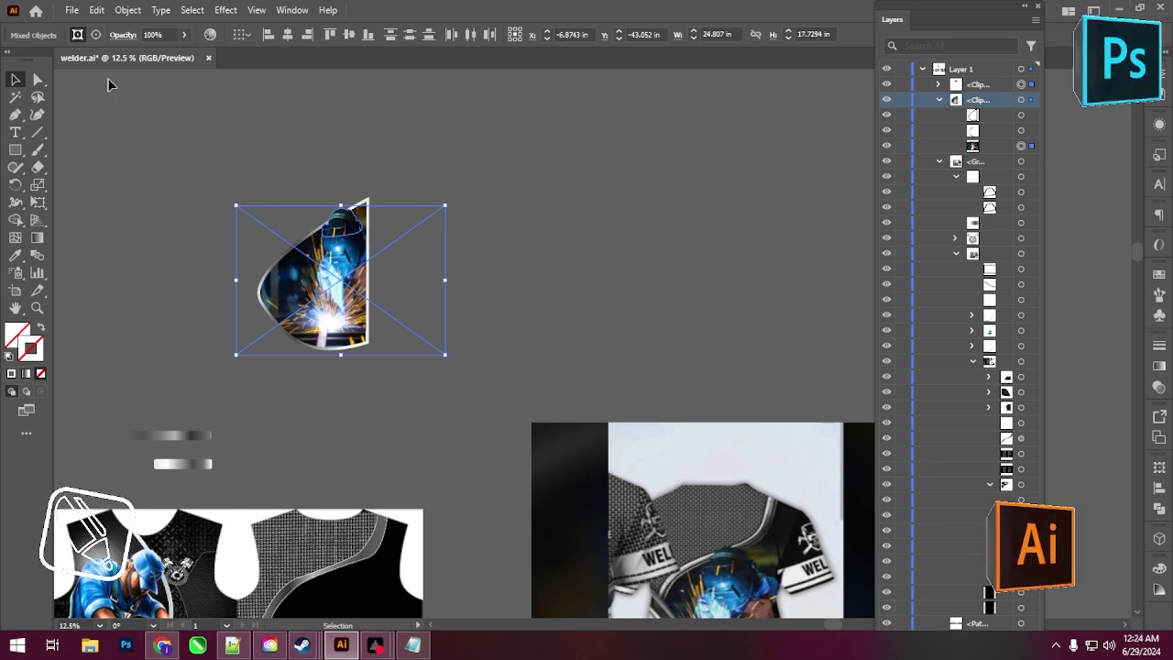
click(248, 146)
scroll(332, 246, up, 3)
scroll(332, 246, up, 2)
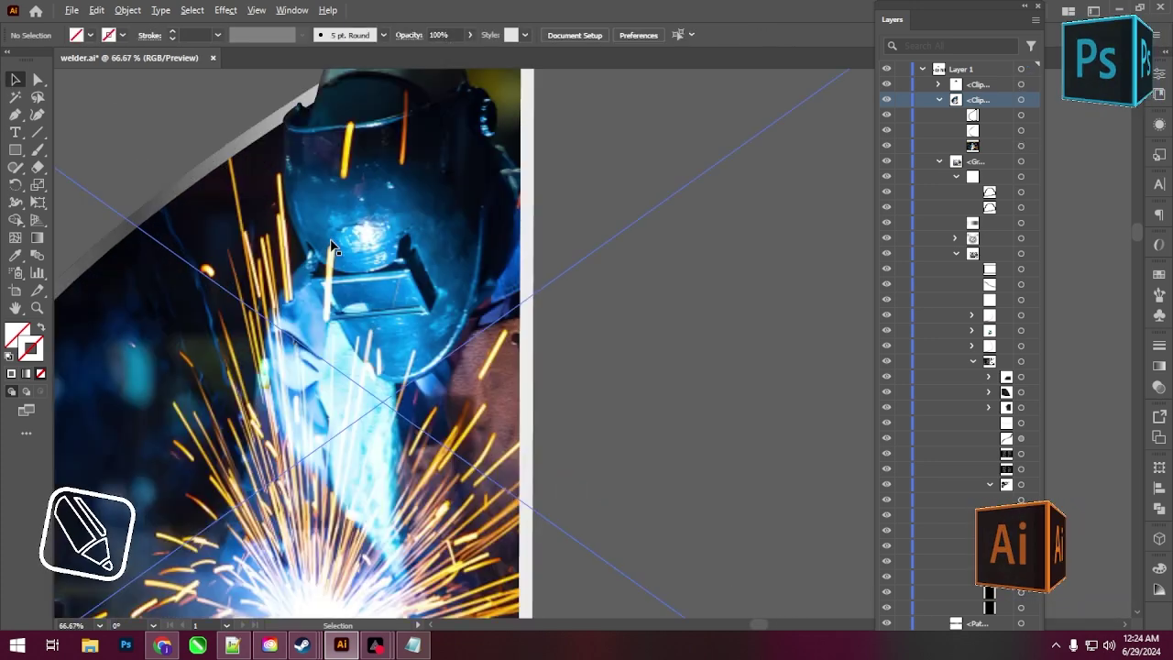
scroll(333, 245, down, 4)
scroll(349, 220, down, 2)
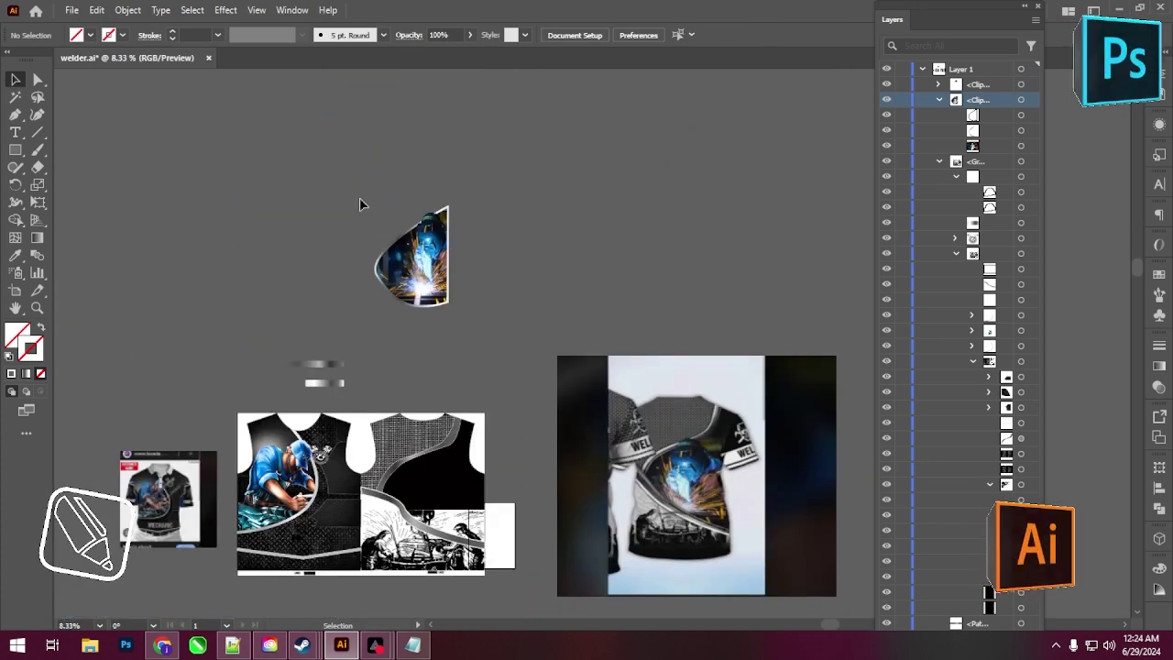
- Move the clipped welder photo onto the front shirt panel, nudged about 0.22 in lower
drag(427, 283, 337, 548)
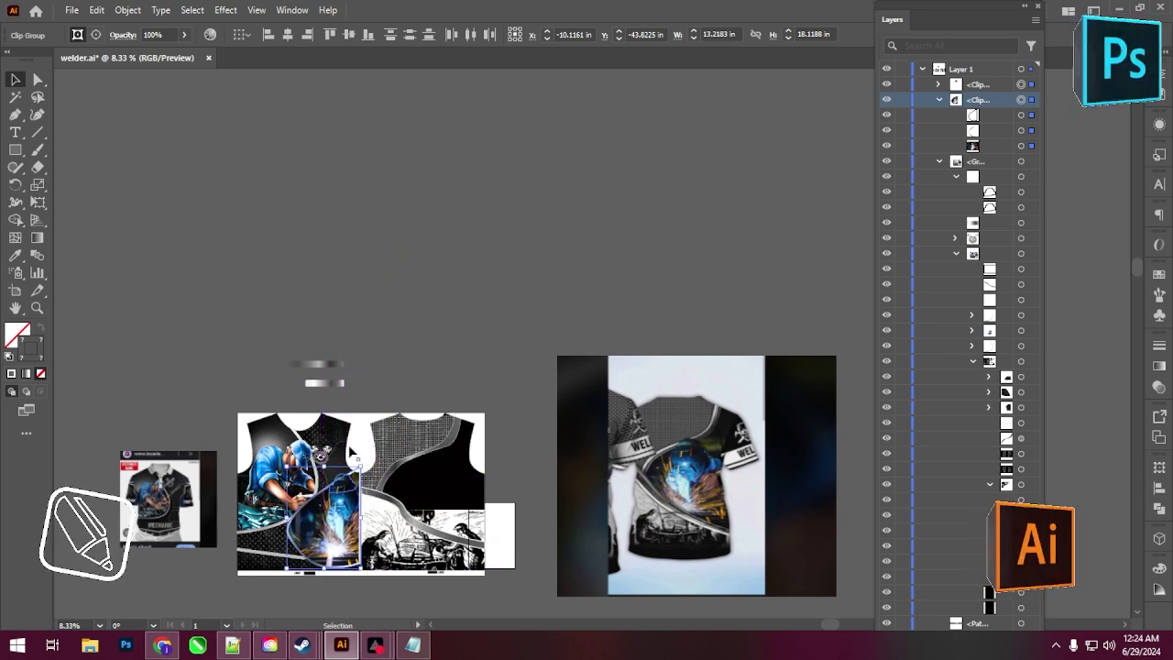
drag(337, 548, 342, 539)
scroll(376, 352, down, 2)
scroll(375, 353, down, 3)
scroll(374, 353, down, 2)
alt+scroll(389, 310, up, 3)
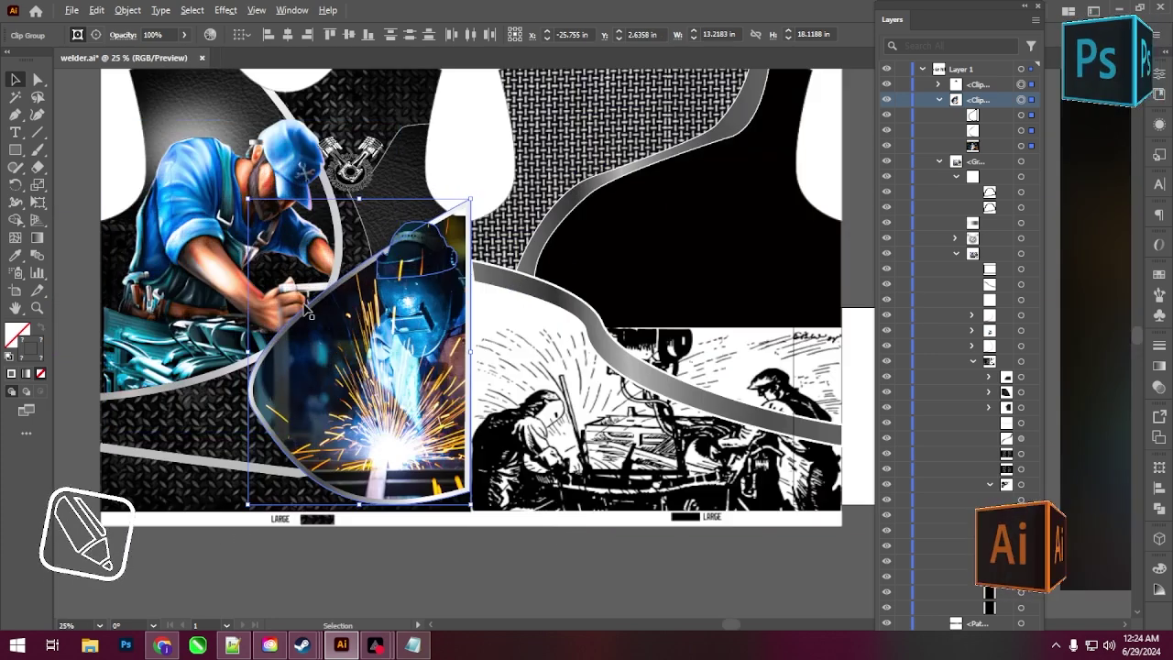
drag(444, 336, 432, 330)
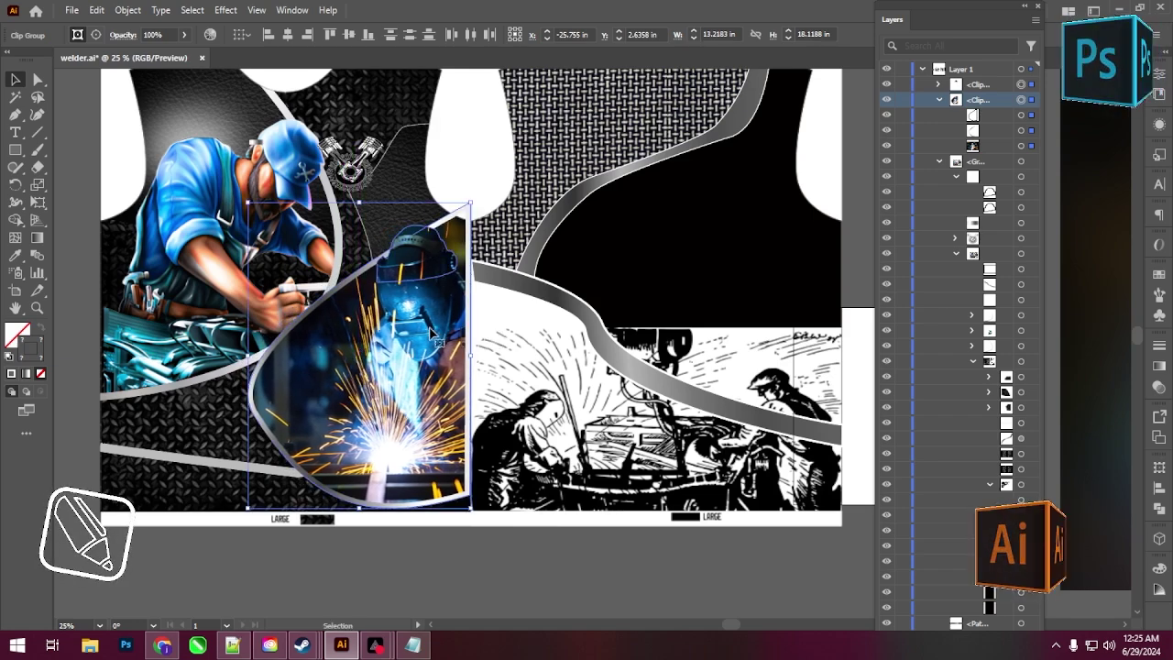
scroll(485, 111, down, 1)
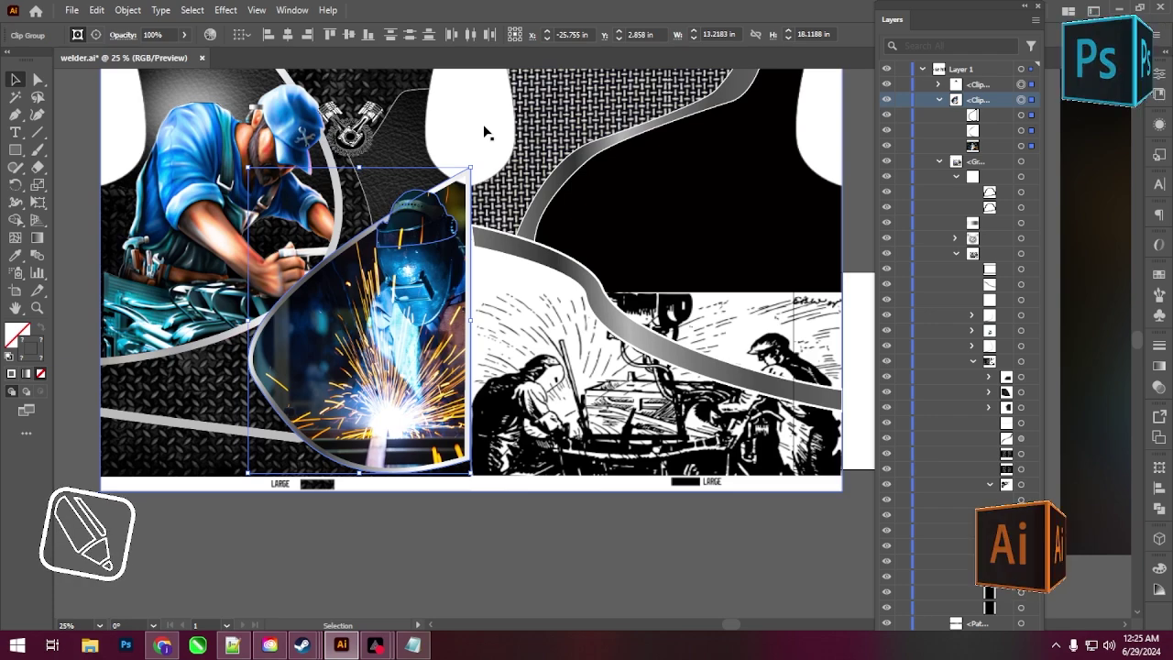
scroll(486, 133, up, 3)
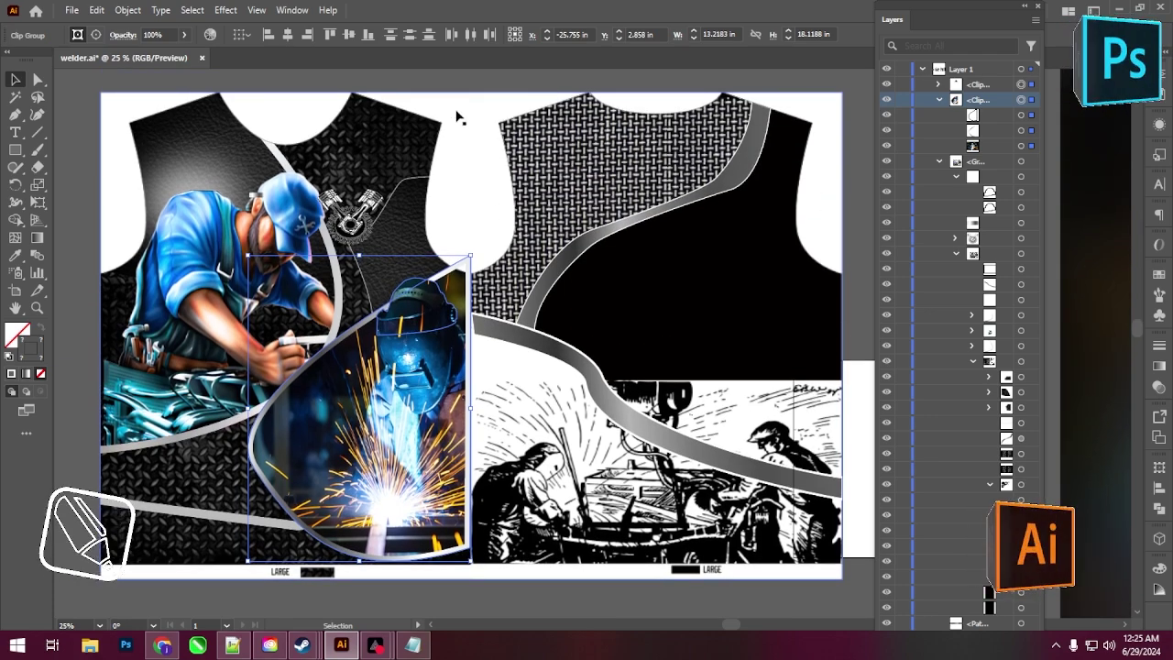
click(465, 128)
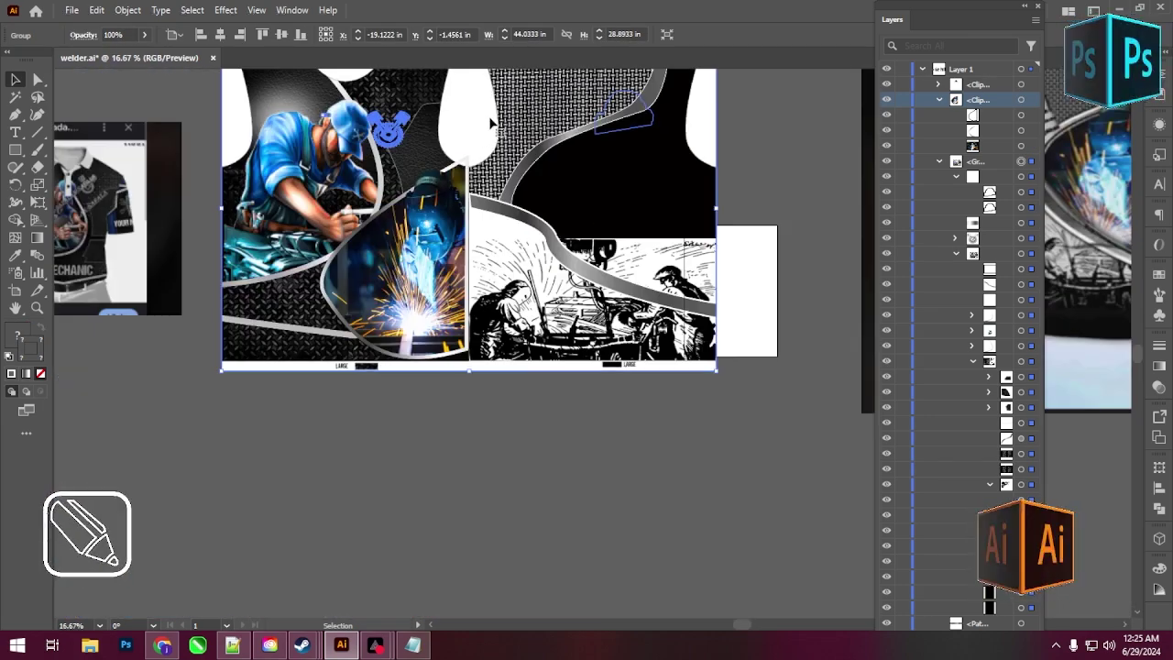
scroll(778, 183, up, 2)
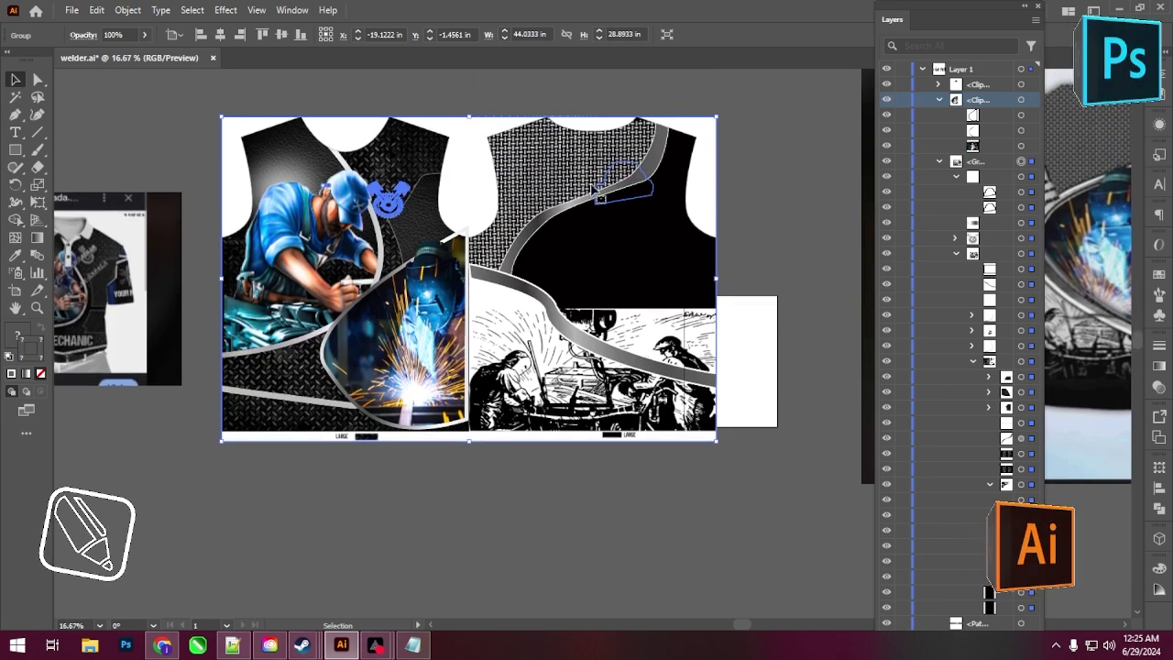
- Identify the back-panel layers and delete the grid-texture mesh image
click(818, 266)
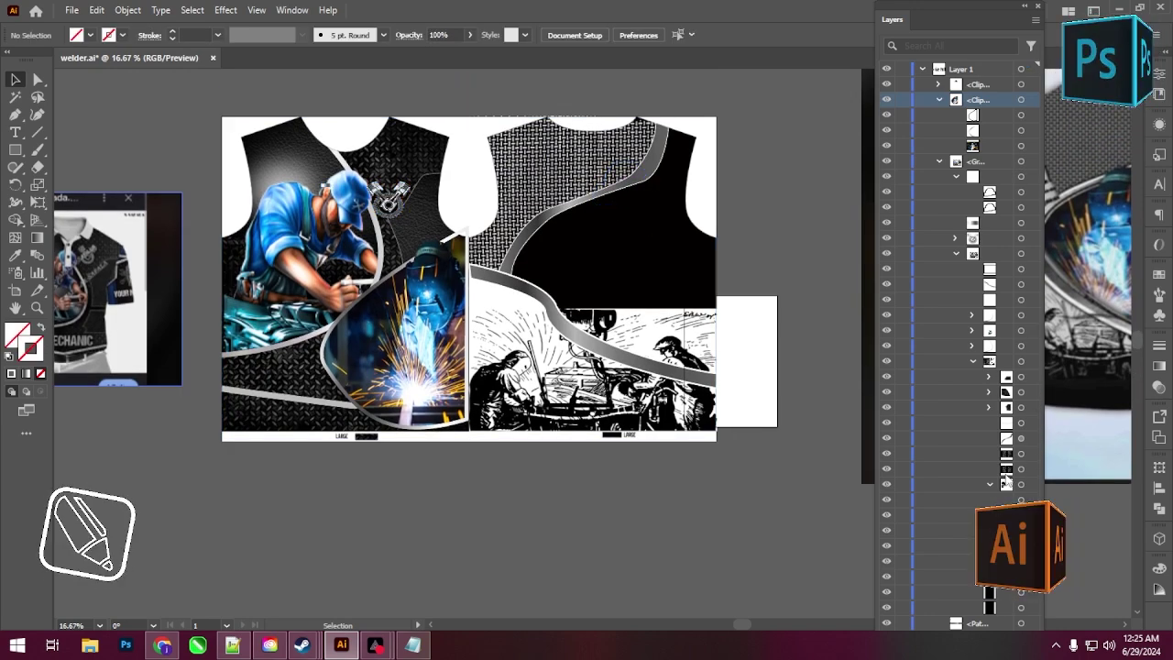
click(885, 469)
click(885, 470)
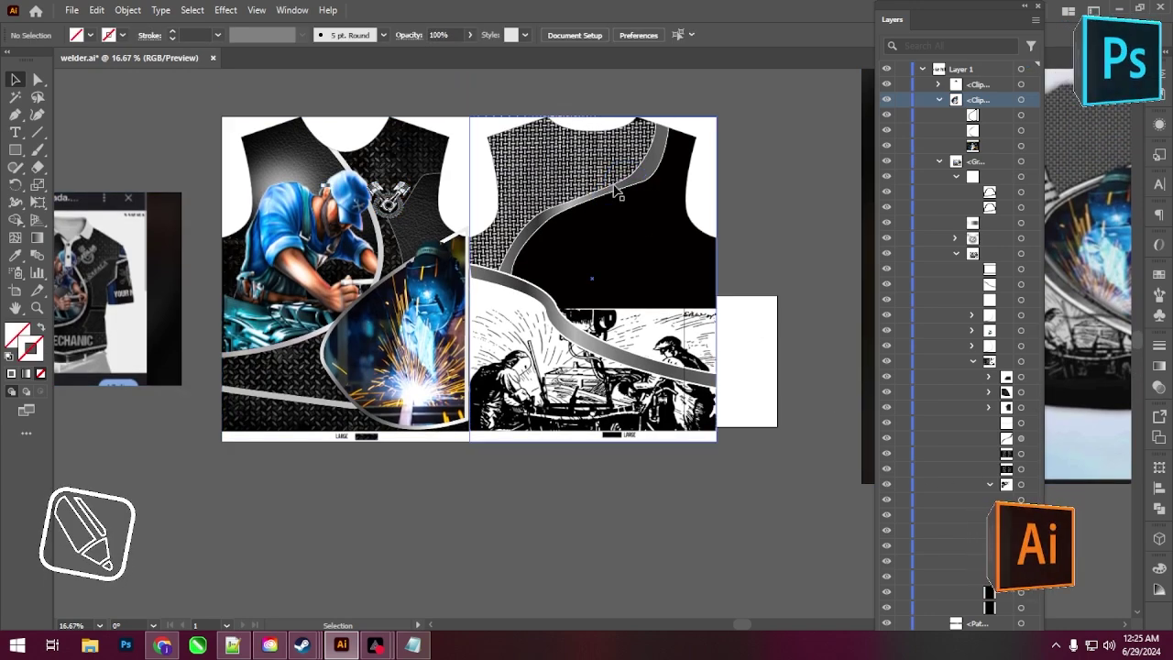
click(38, 81)
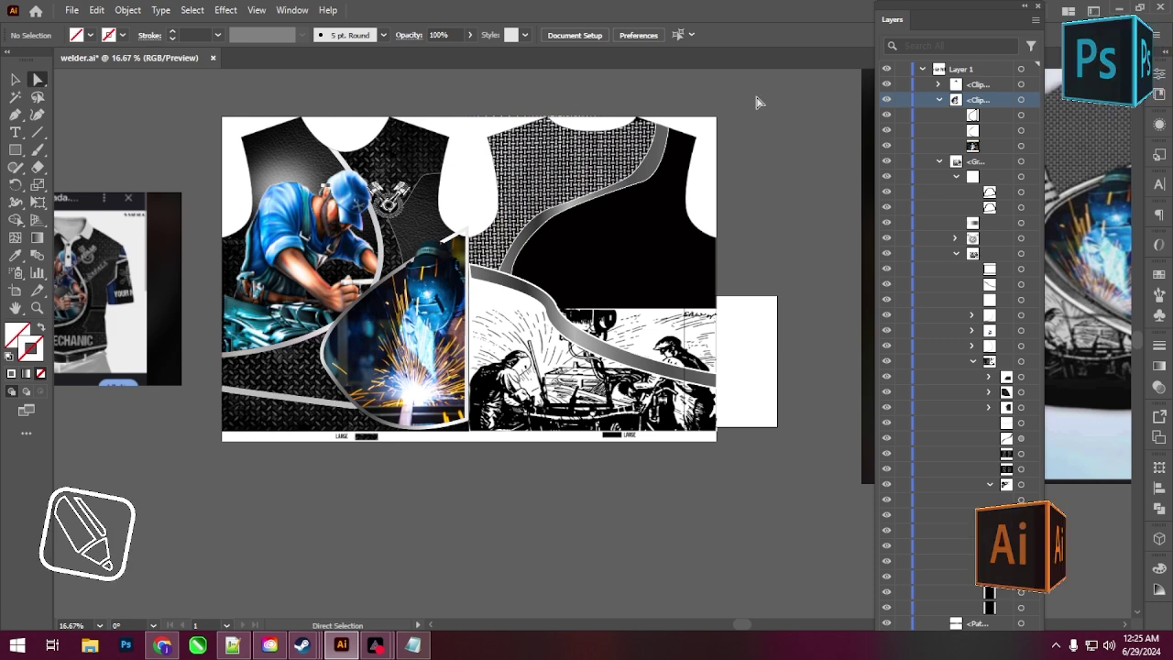
click(594, 163)
key(Delete)
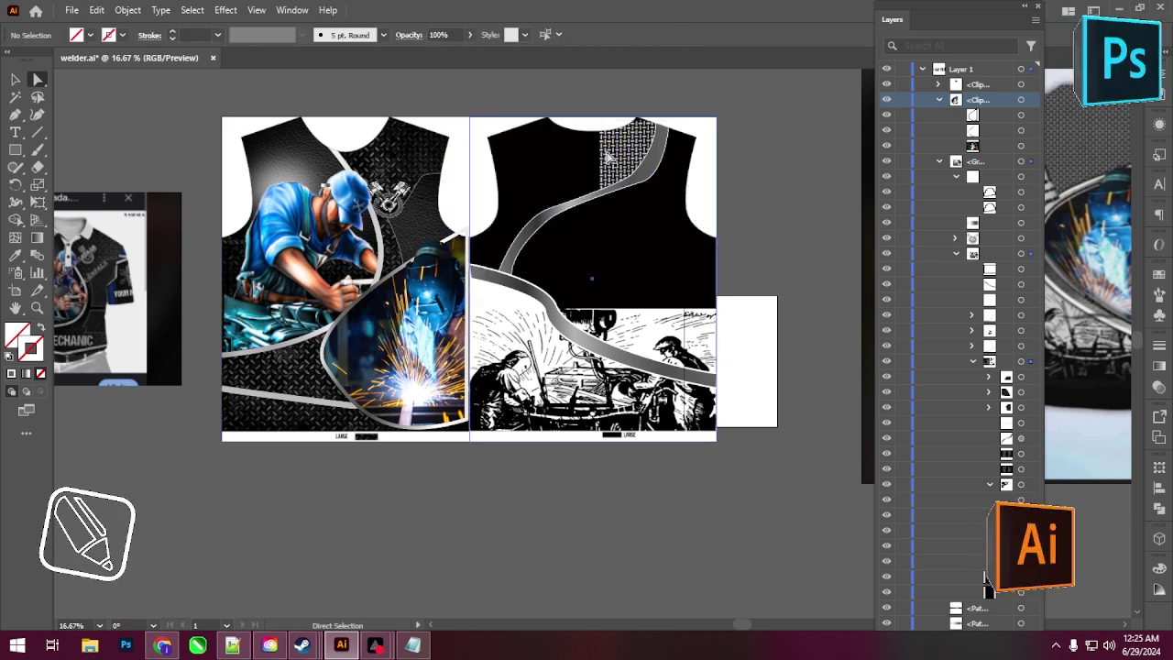
- Delete the grey swoosh, the sketch image and the white swoosh from the back shirt
click(623, 189)
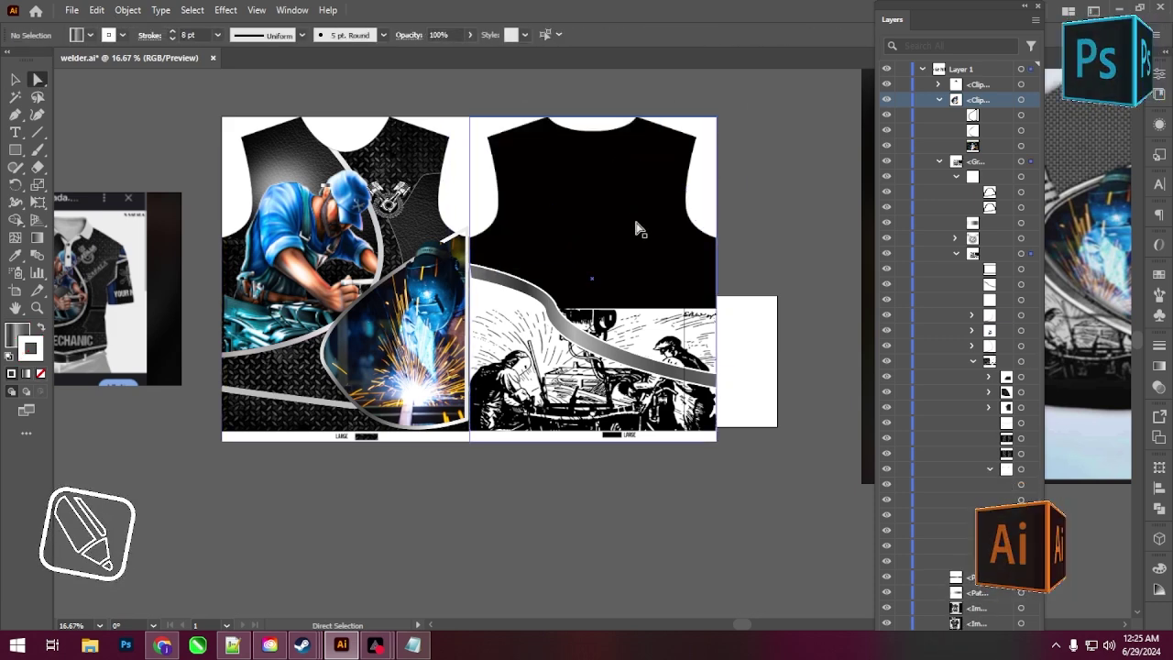
click(628, 215)
click(594, 337)
key(Delete)
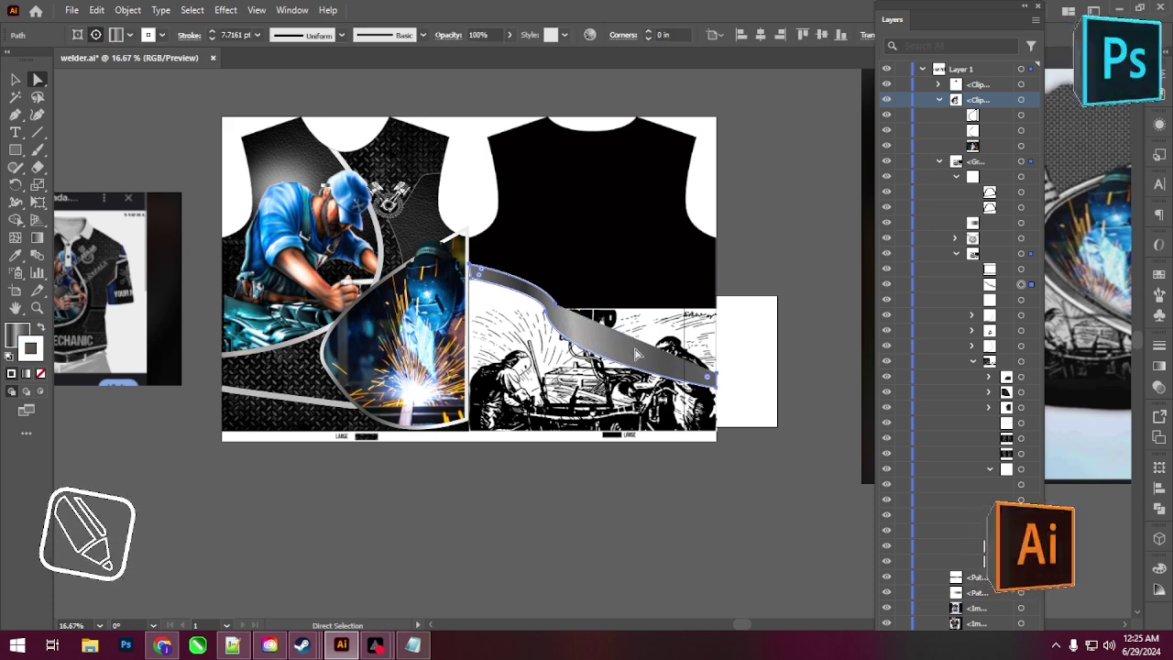
click(614, 357)
key(Delete)
click(527, 311)
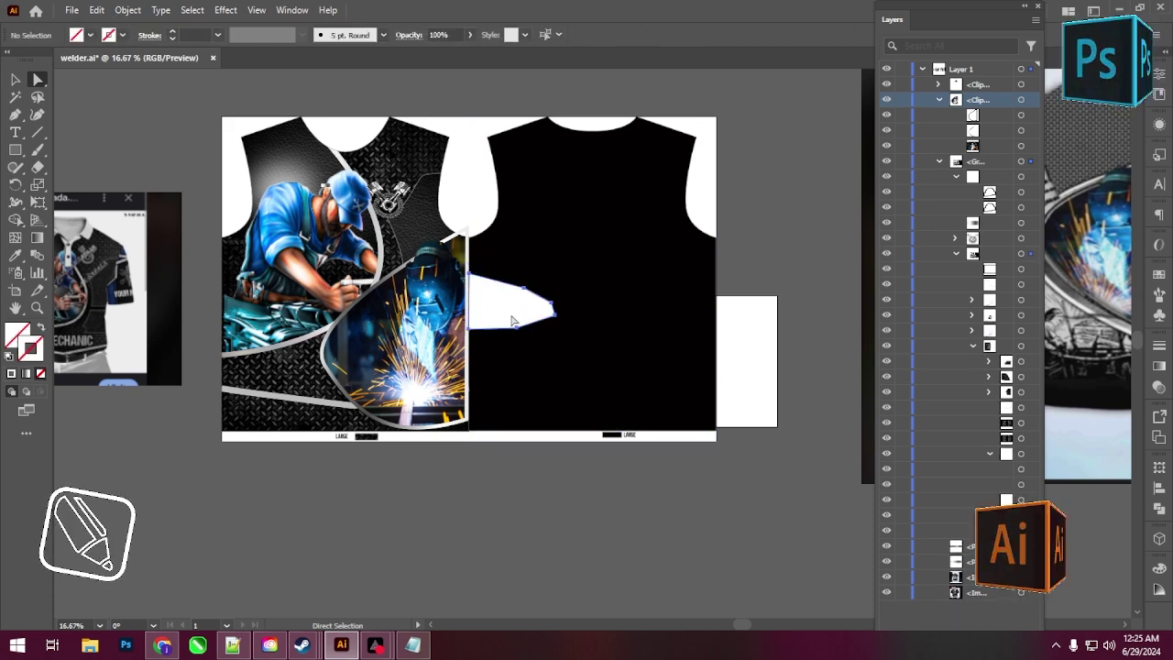
key(Delete)
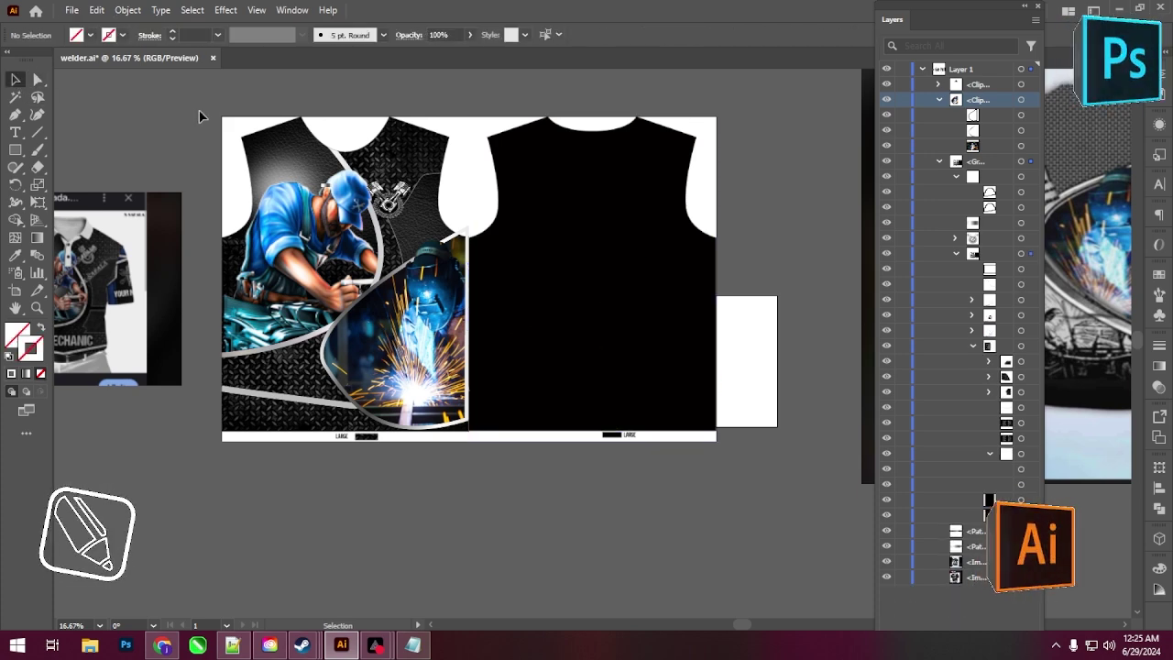
- Toggle layer visibility to find the welding-sparks image, then select the welder clip group in Layers
click(937, 162)
click(886, 164)
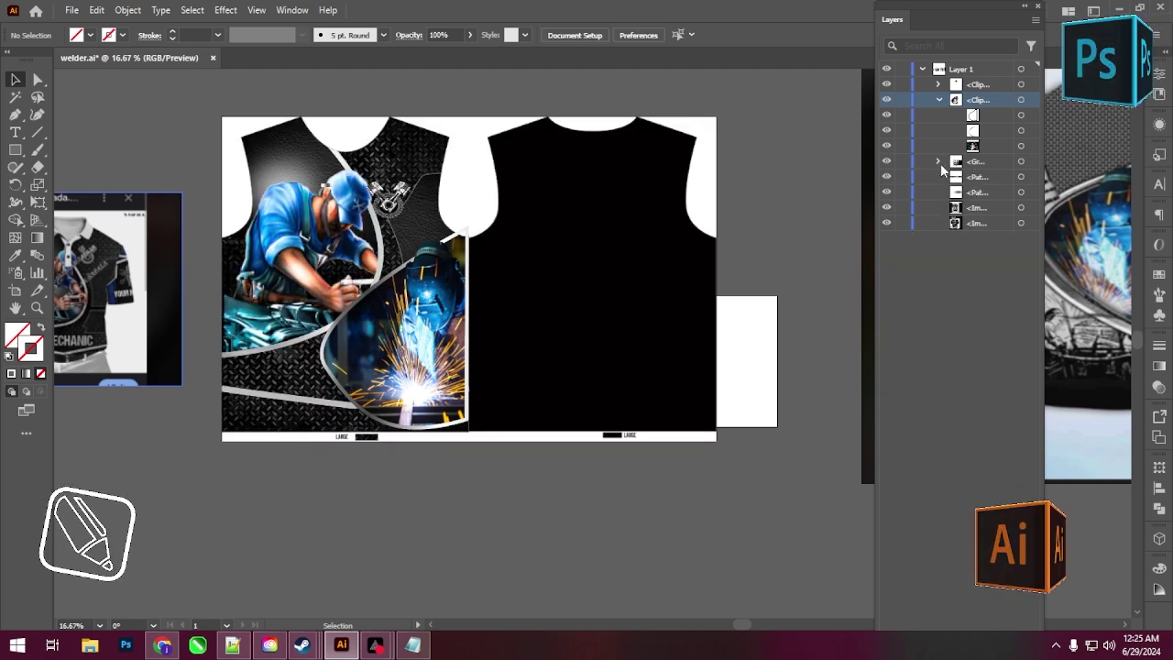
click(937, 162)
click(886, 145)
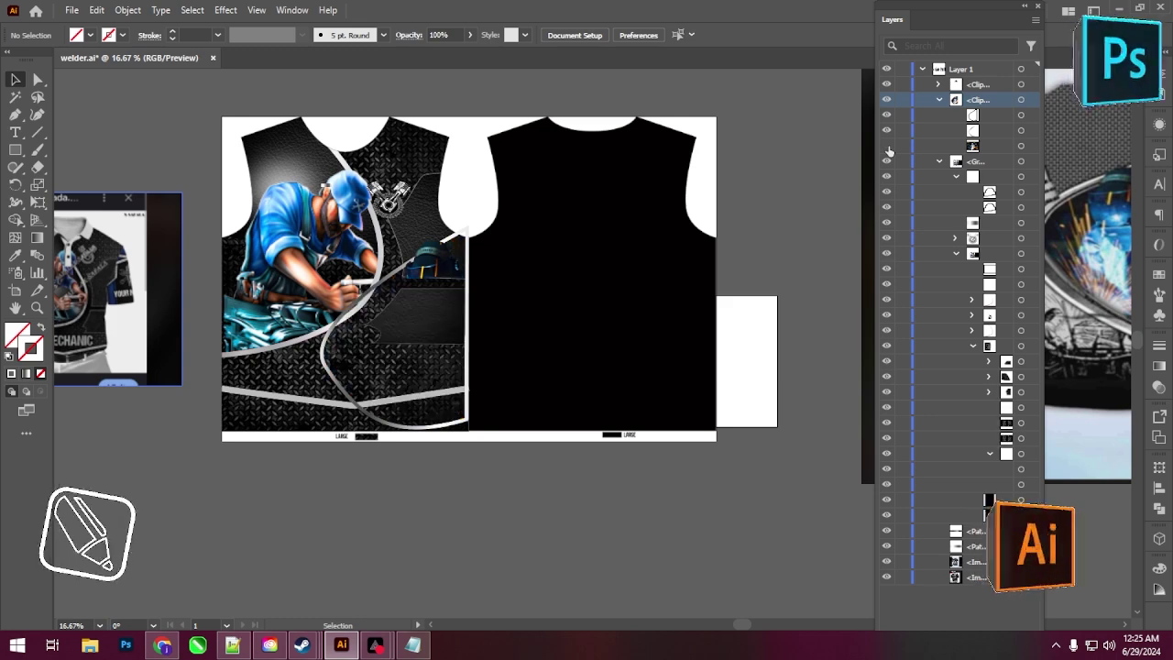
click(886, 145)
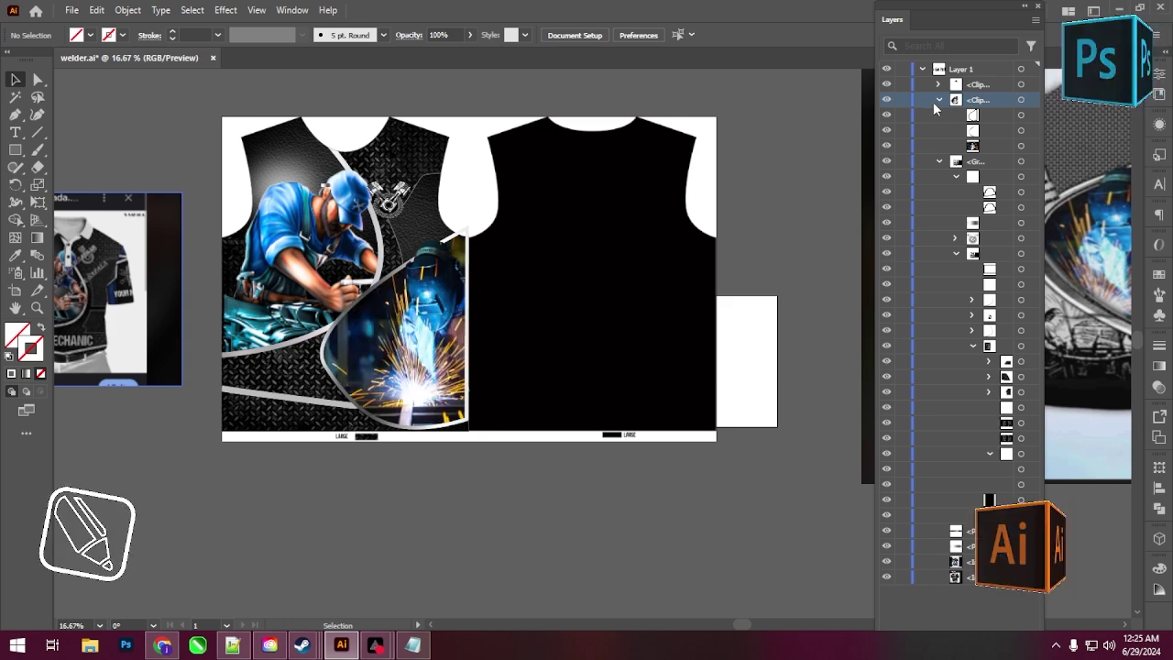
click(938, 96)
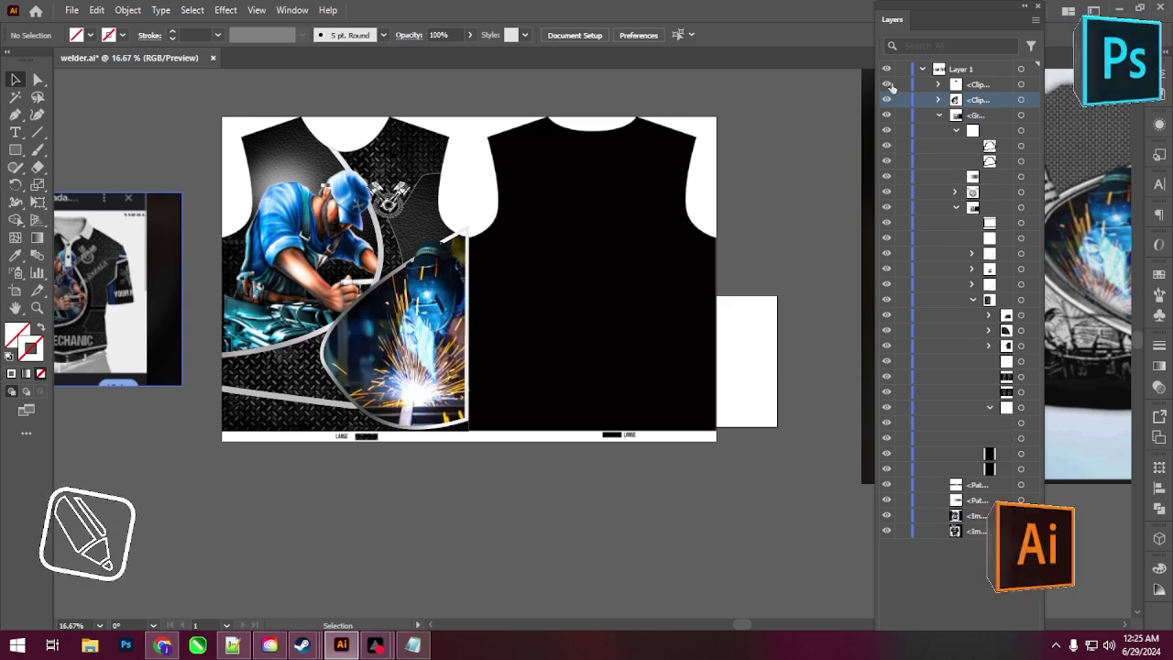
click(1020, 99)
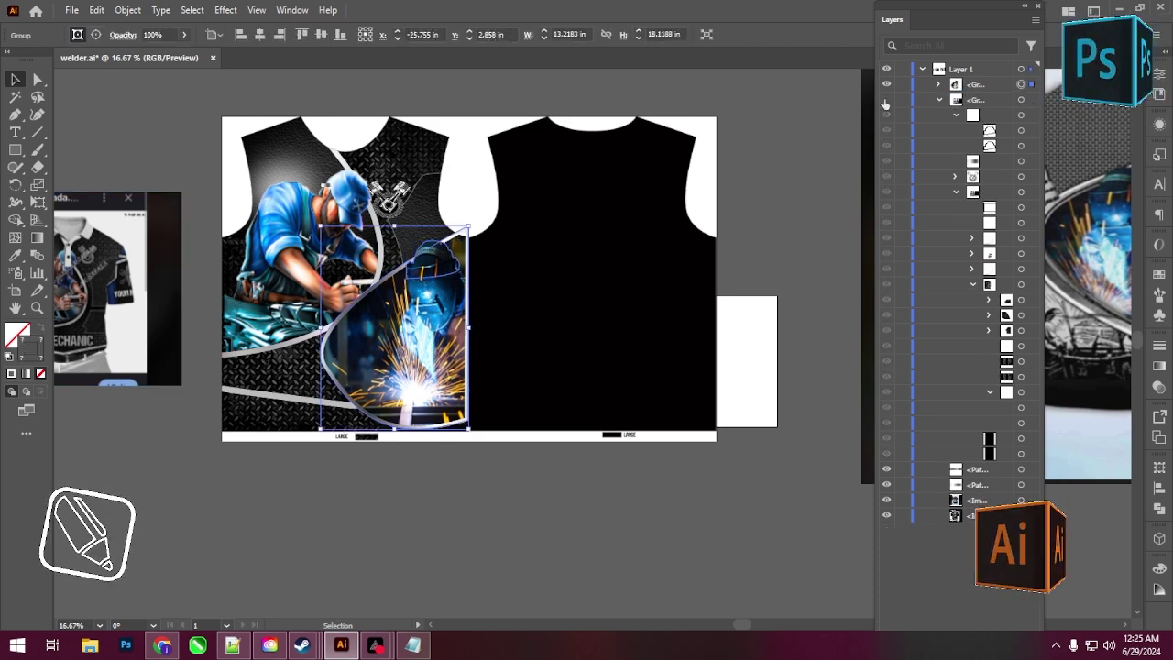
alt+click(886, 99)
alt+click(886, 99)
- Toggle the diamond-plate sublayer's visibility to confirm it, then collapse and target its group
click(938, 99)
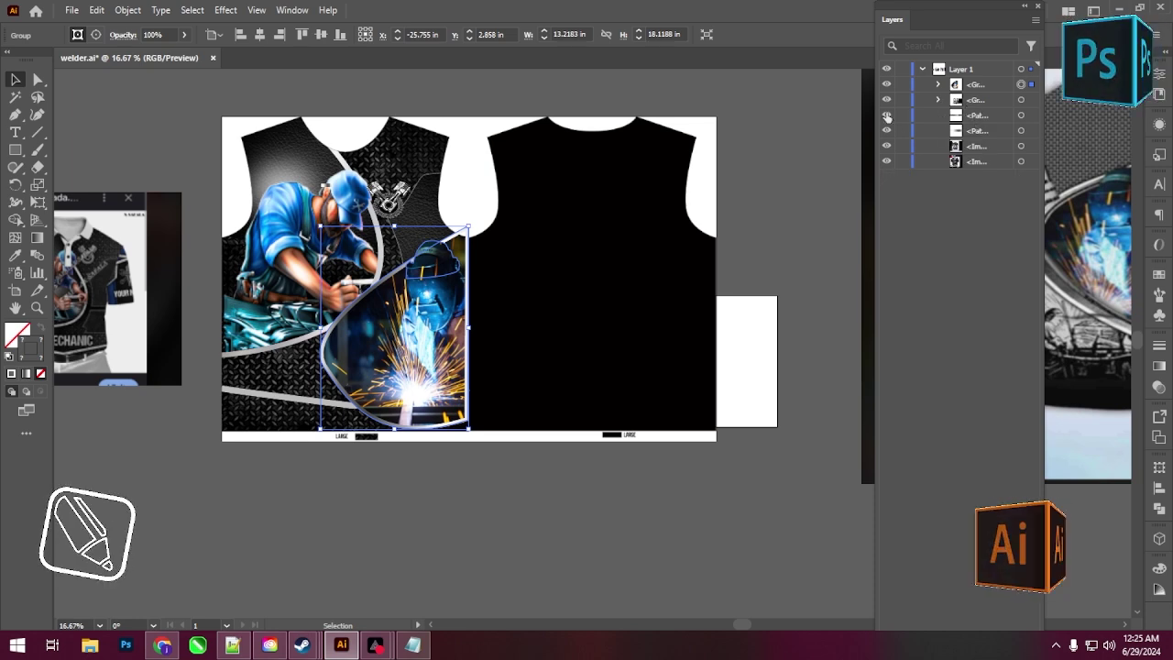
click(936, 99)
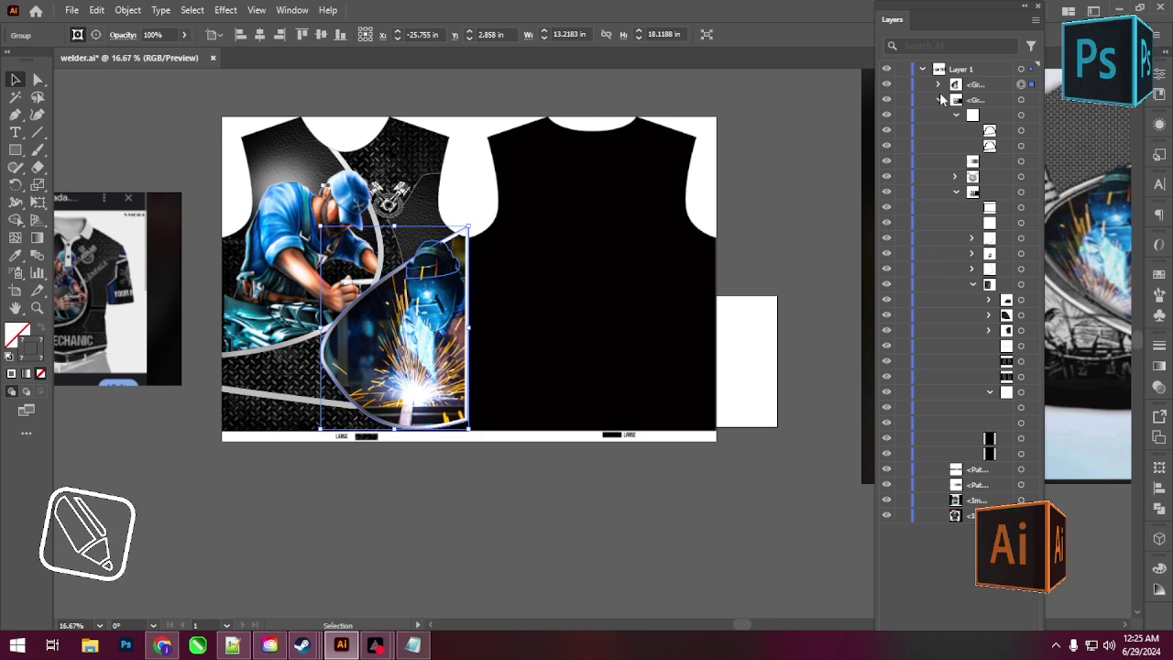
click(886, 286)
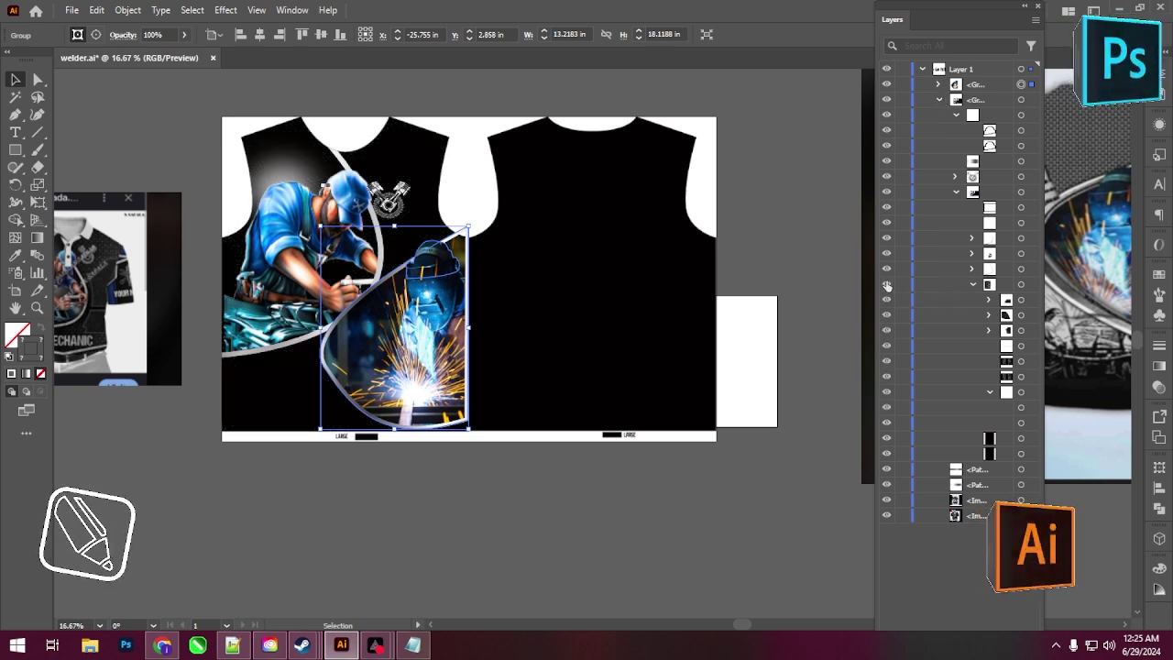
click(886, 286)
click(886, 286)
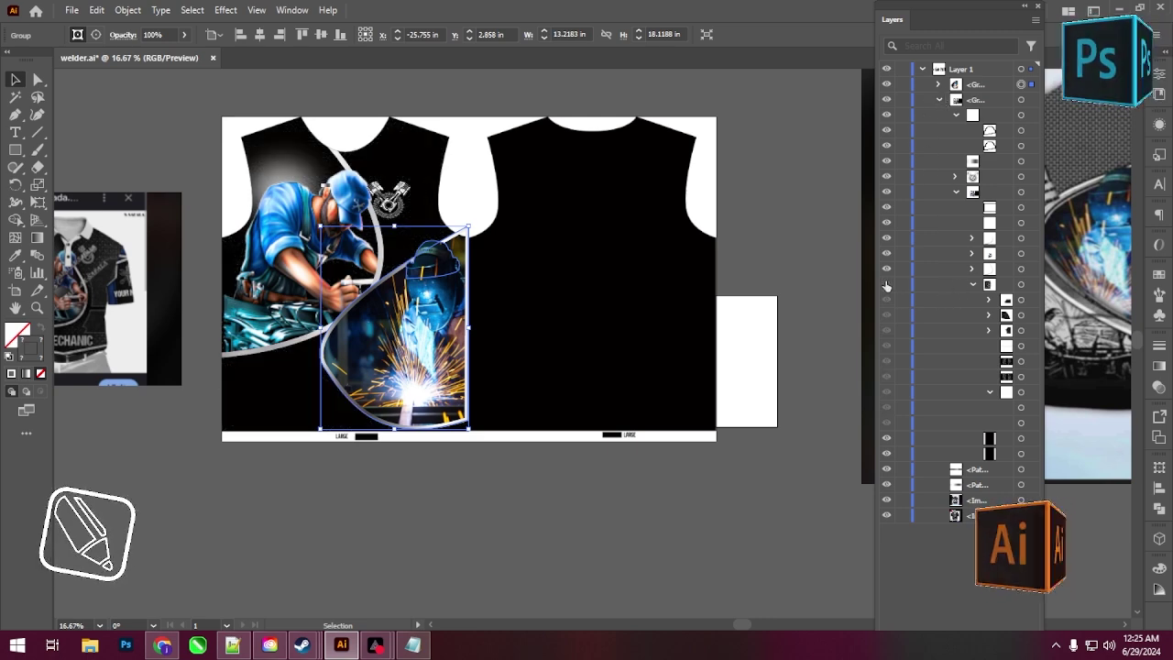
click(886, 286)
click(972, 284)
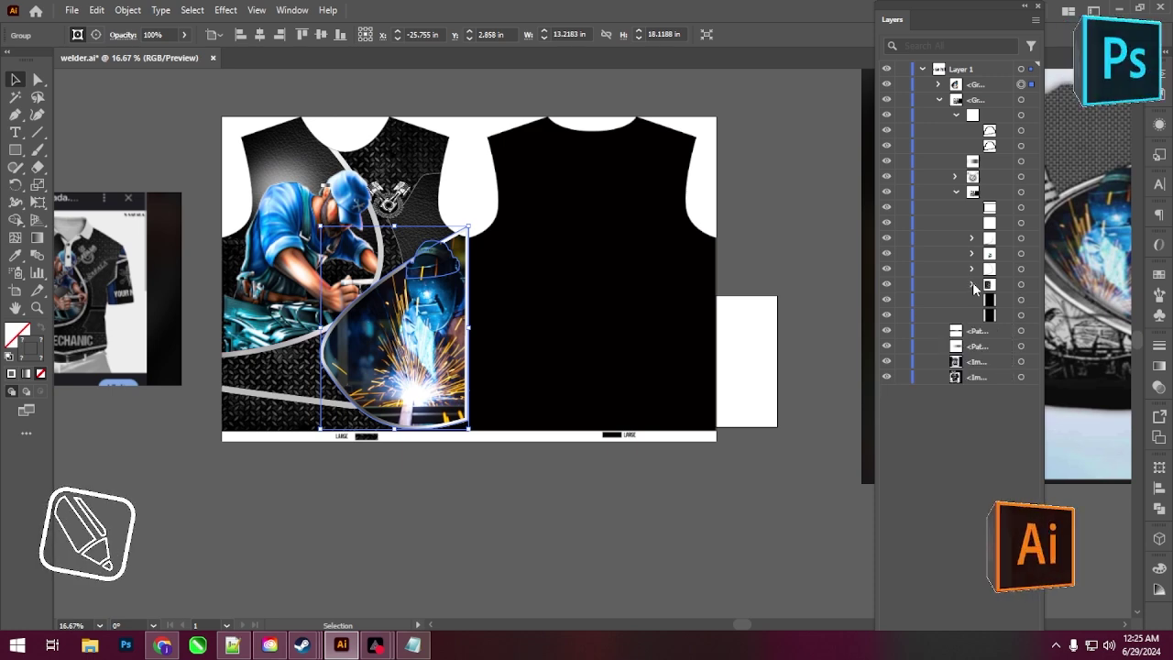
click(1020, 284)
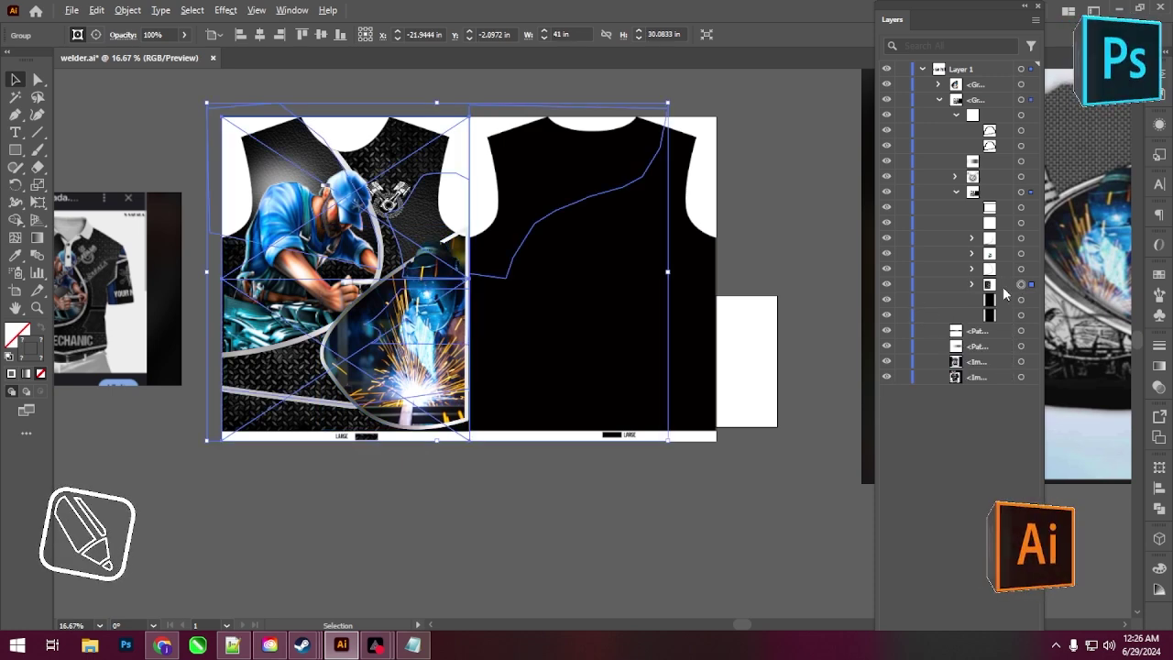
drag(1004, 291, 1006, 300)
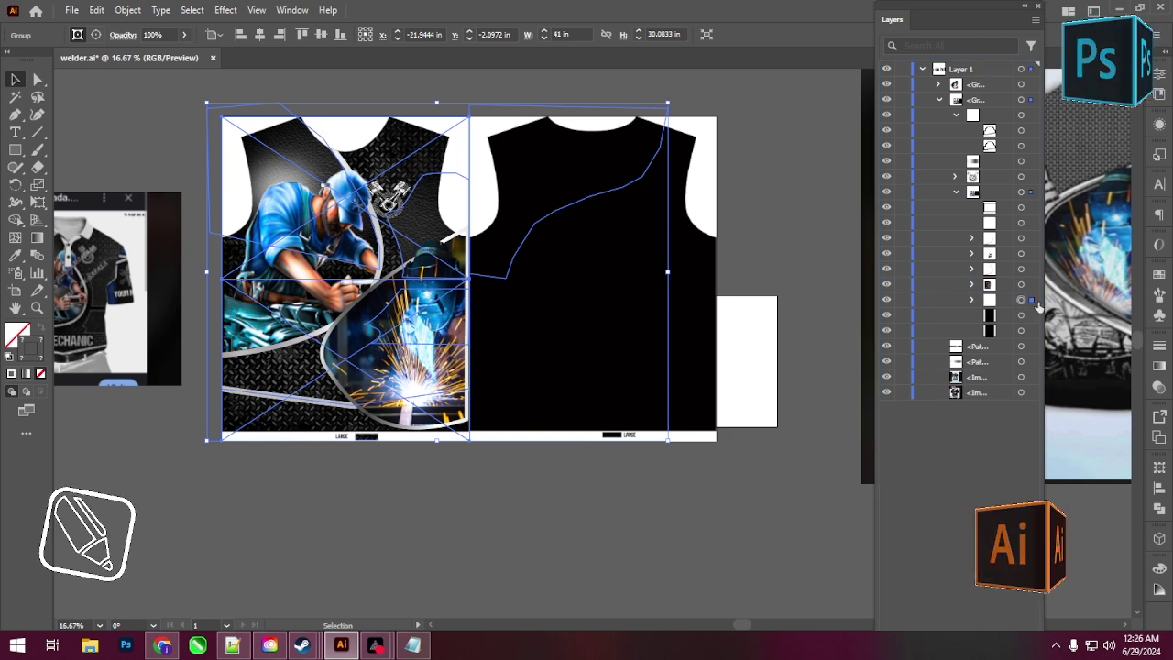
click(1019, 300)
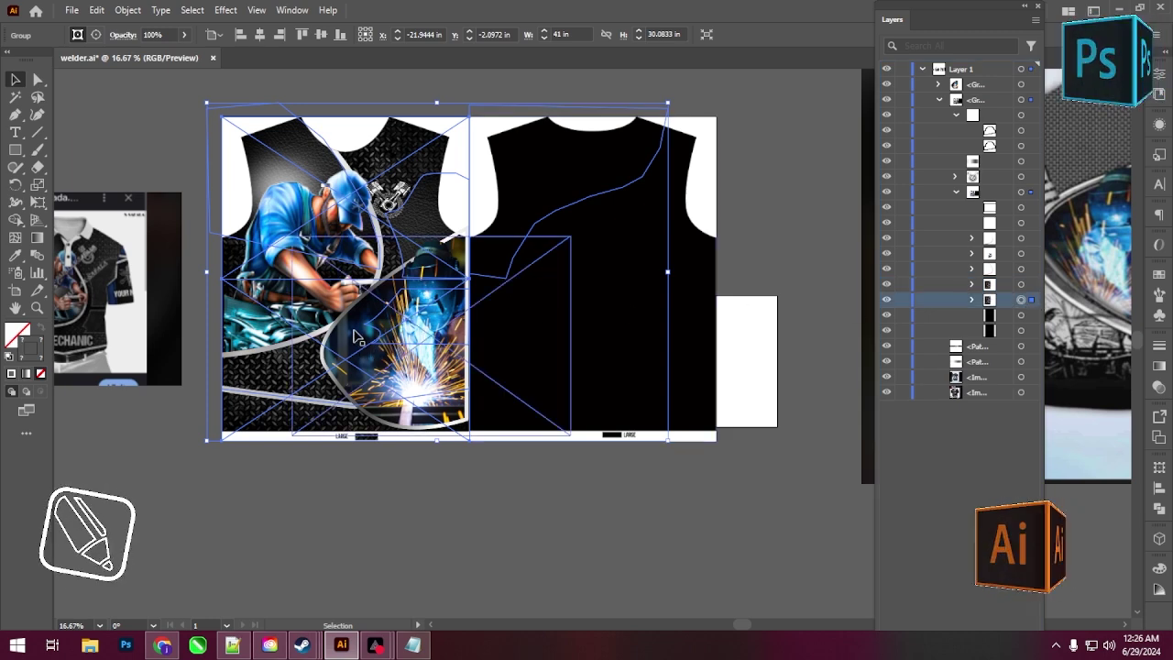
drag(357, 337, 595, 348)
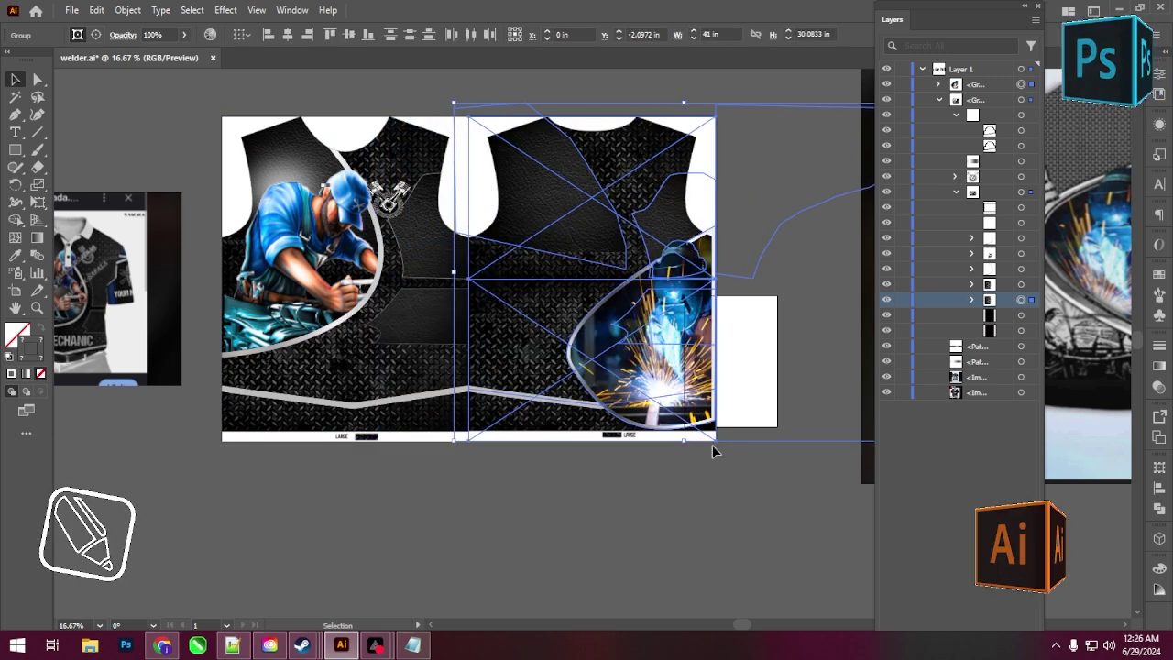
key(ctrl+z)
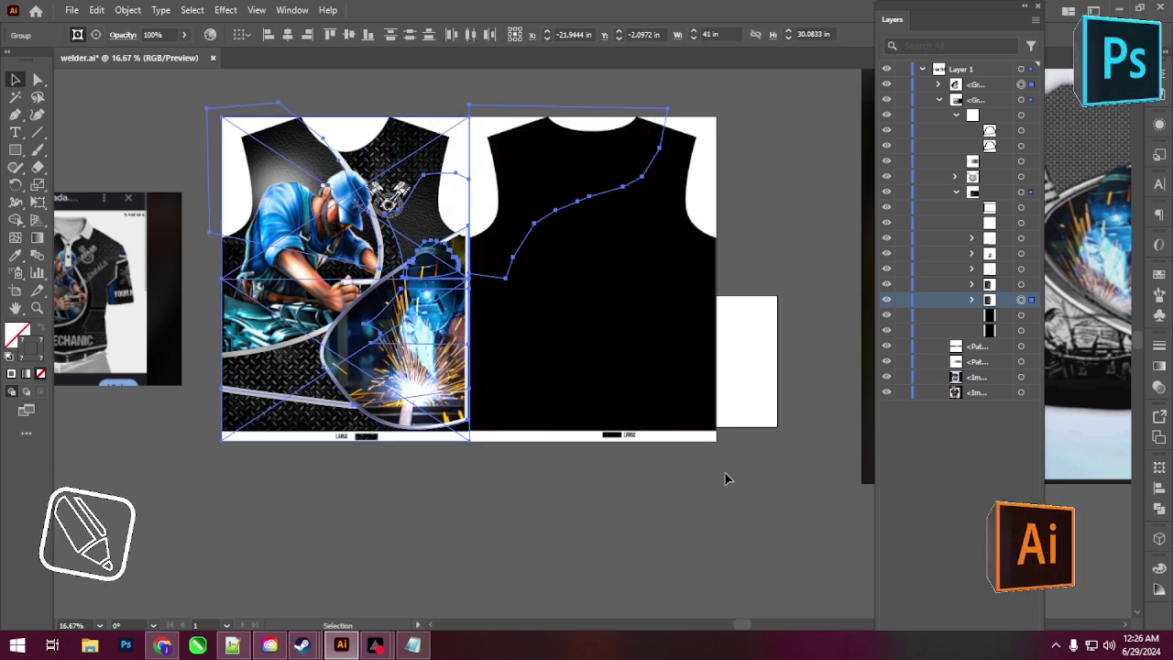
click(720, 474)
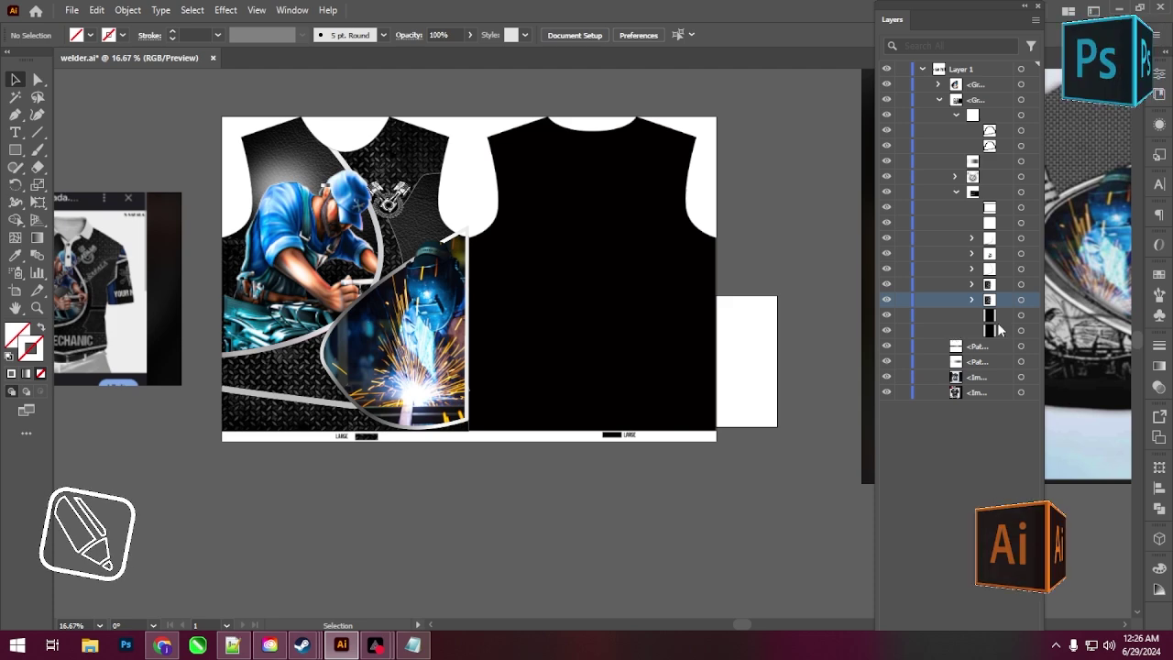
click(1033, 301)
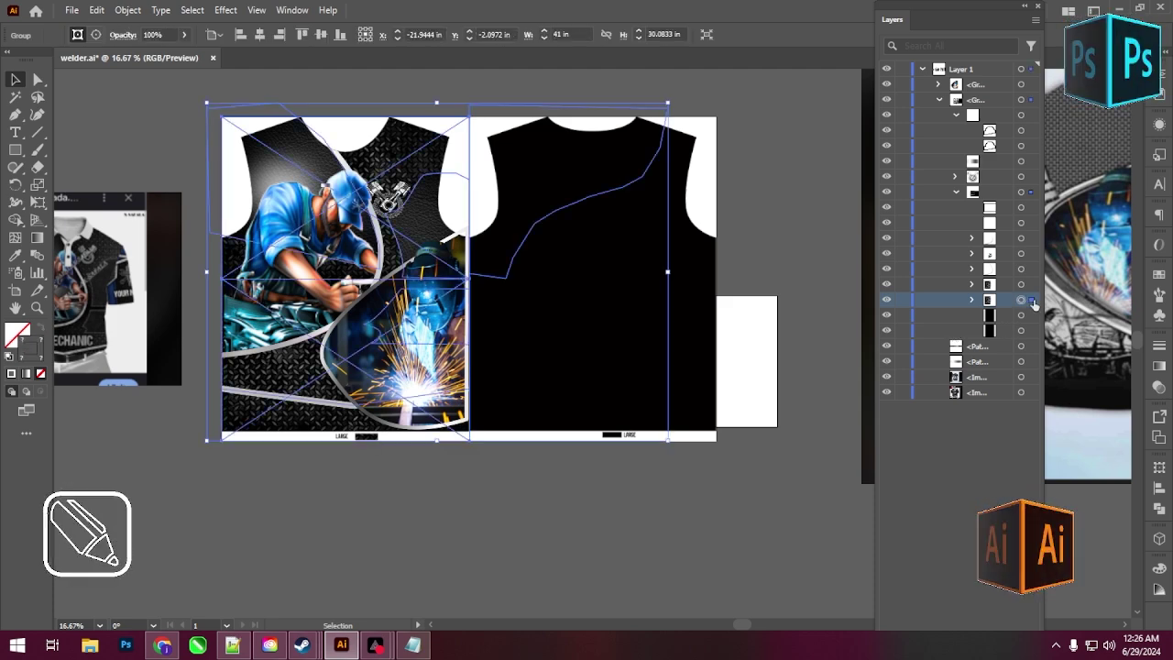
click(973, 301)
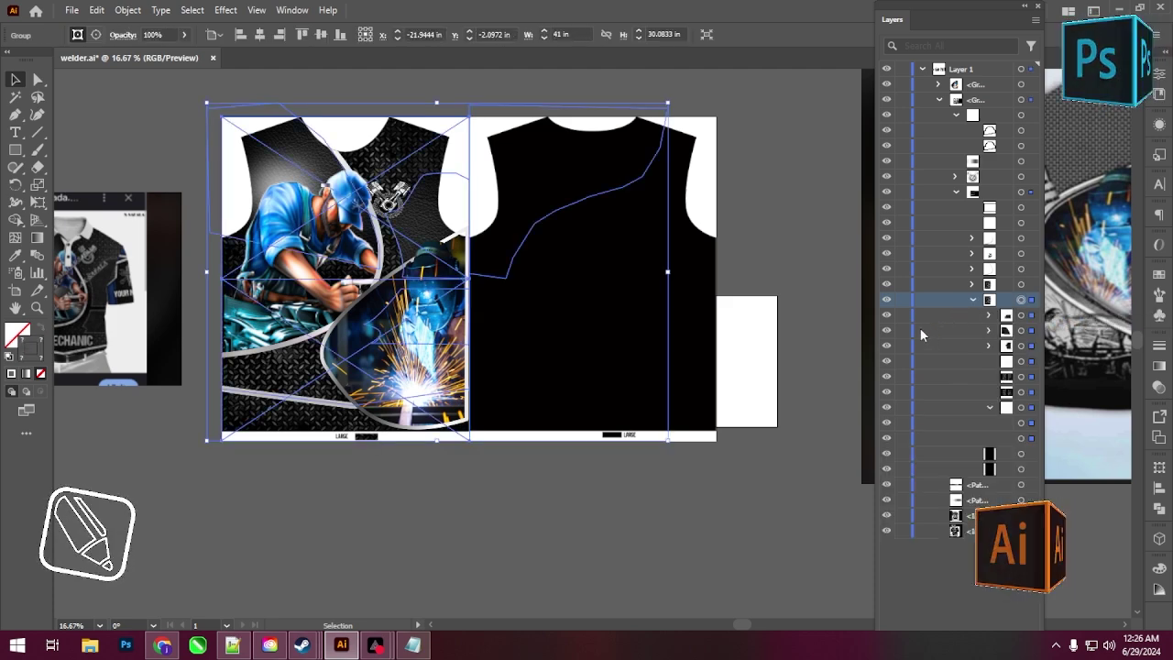
click(887, 316)
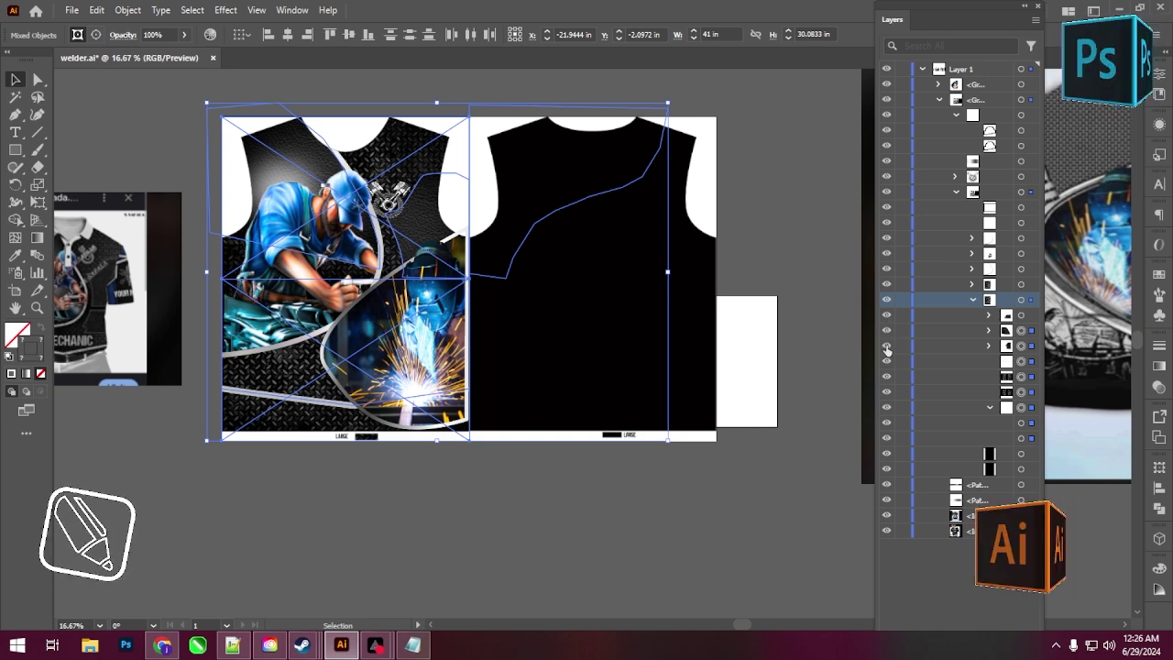
click(887, 344)
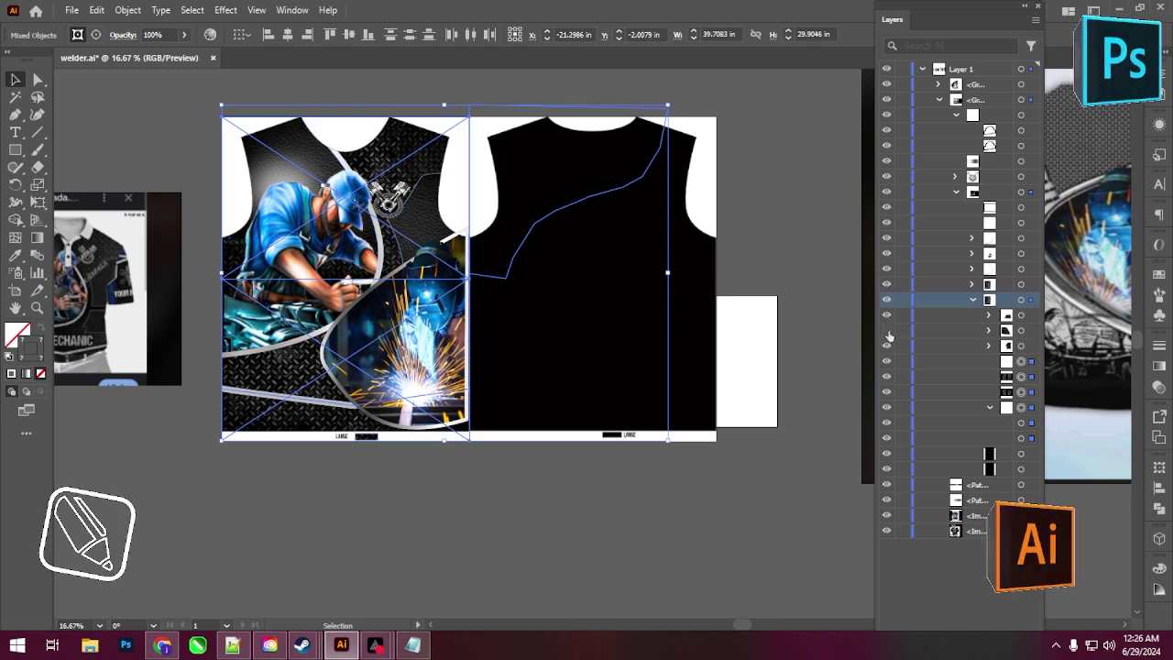
click(886, 329)
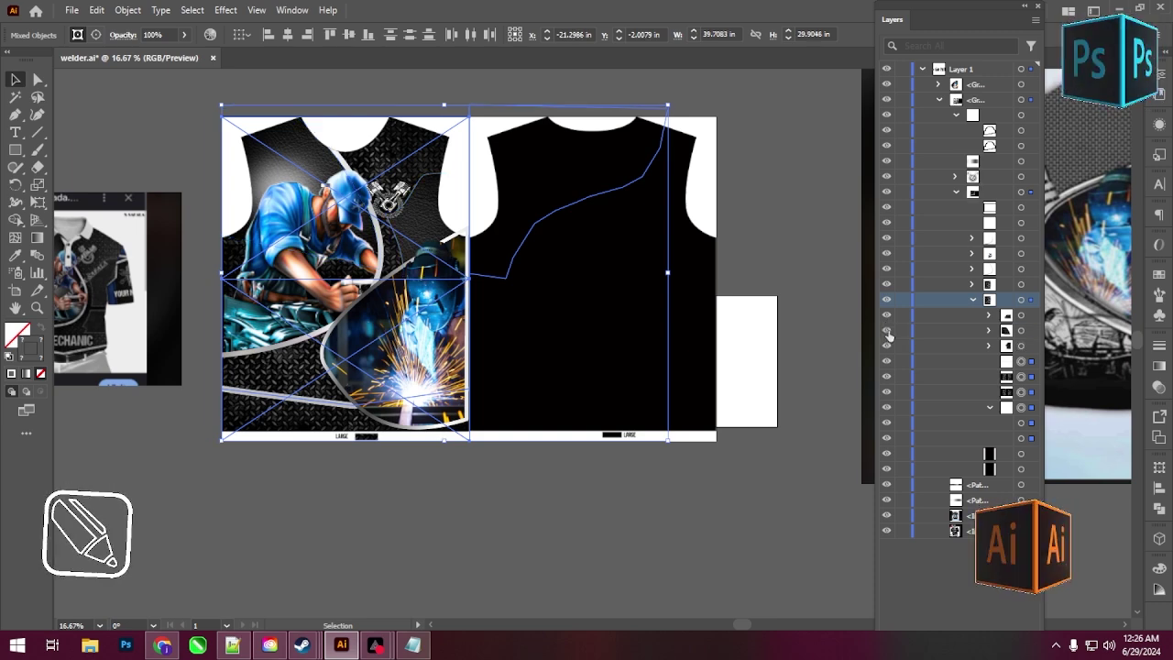
click(886, 406)
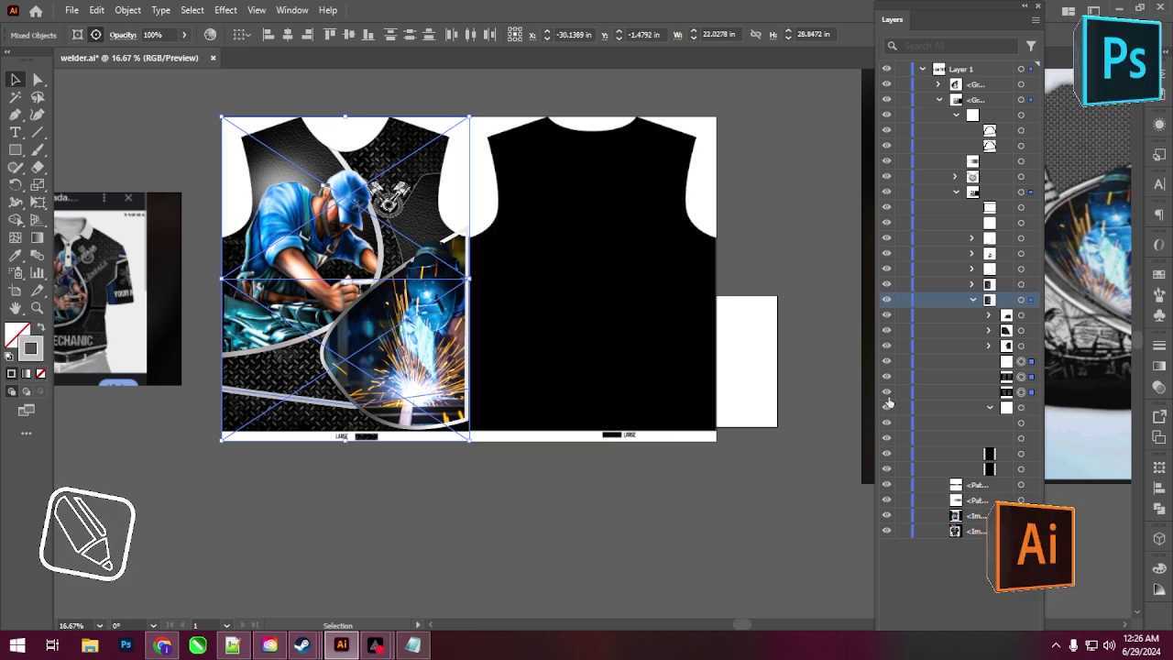
click(886, 362)
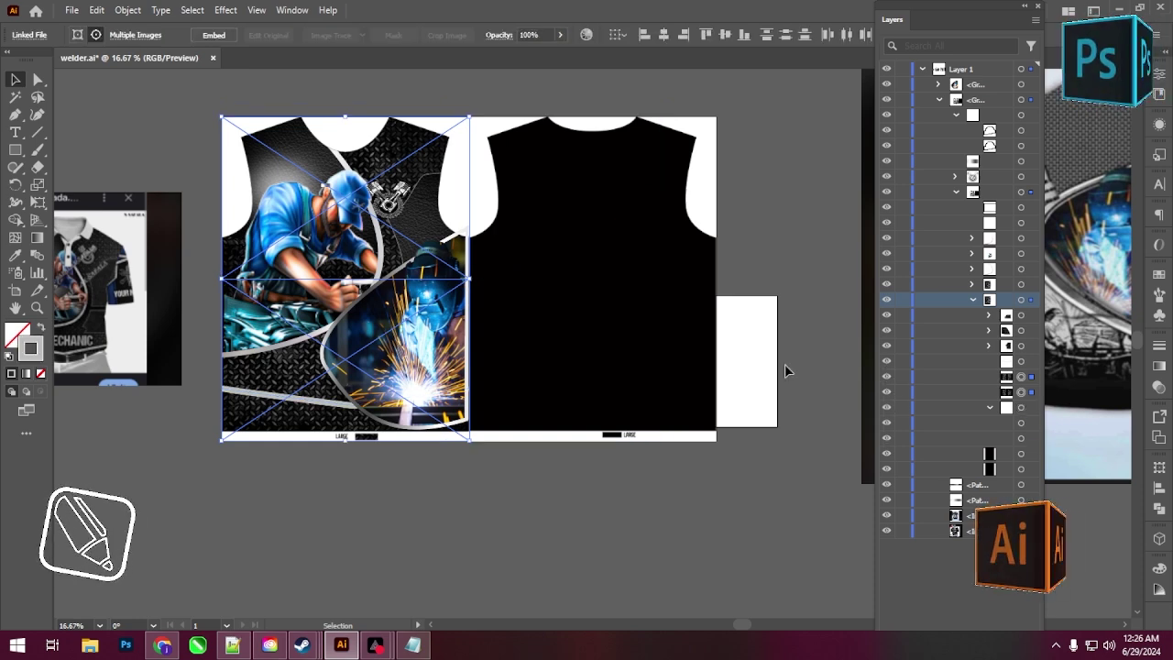
- Locate the welding3.jpg image inside the front artwork, then target the whole front artwork group
click(38, 79)
click(435, 327)
click(436, 325)
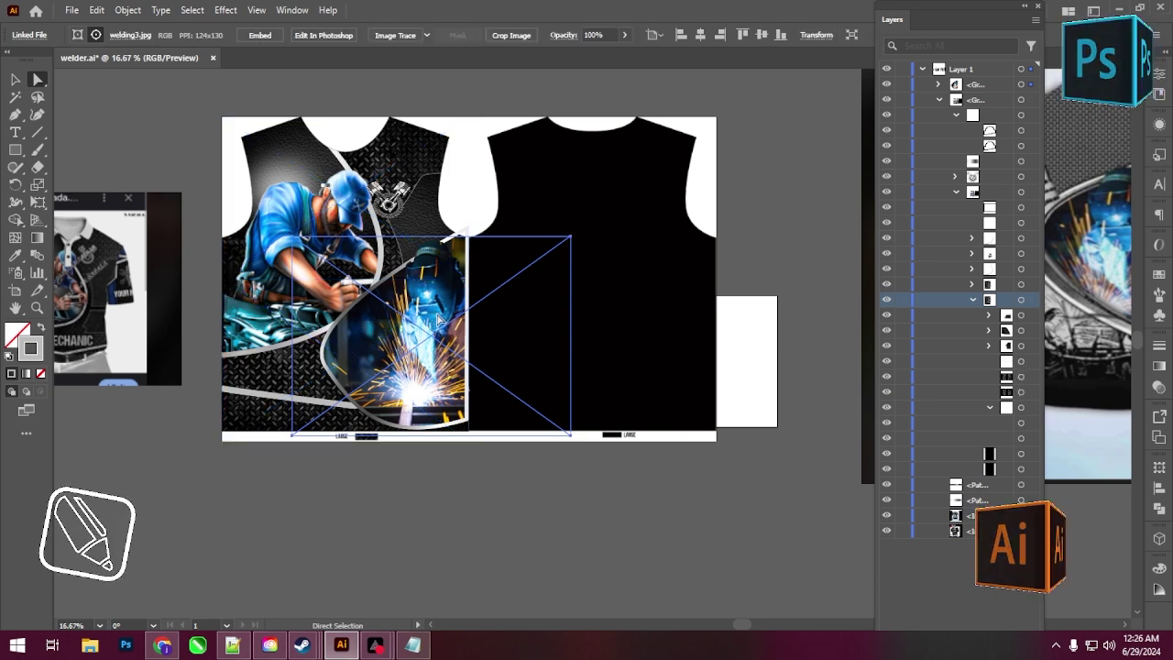
click(975, 300)
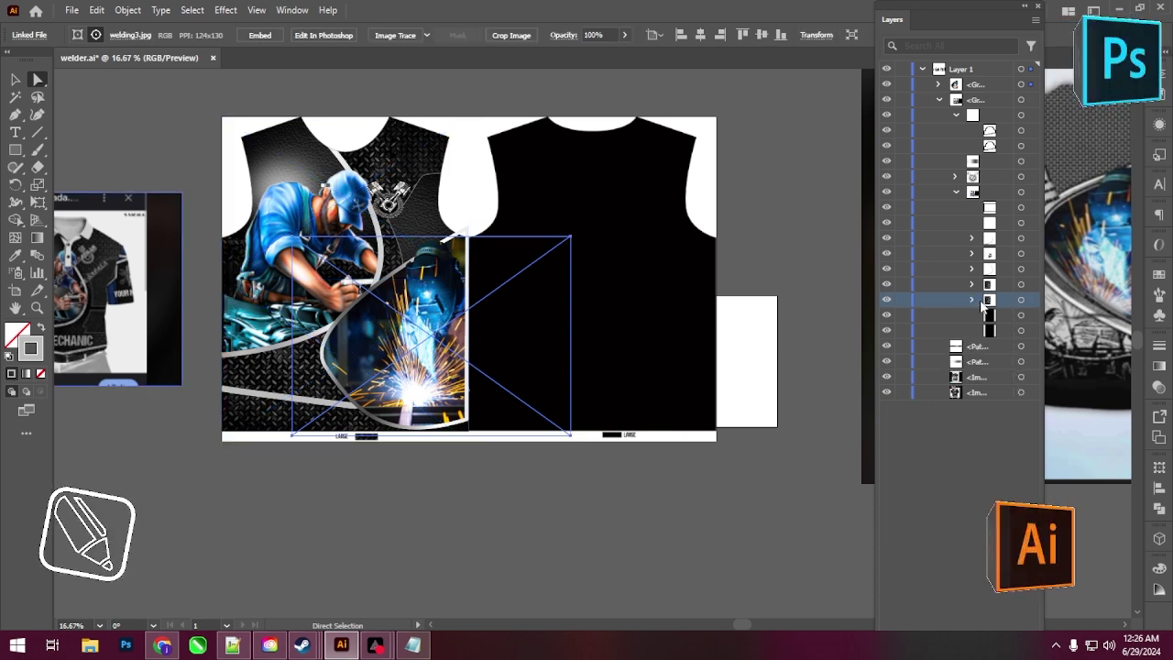
click(1021, 300)
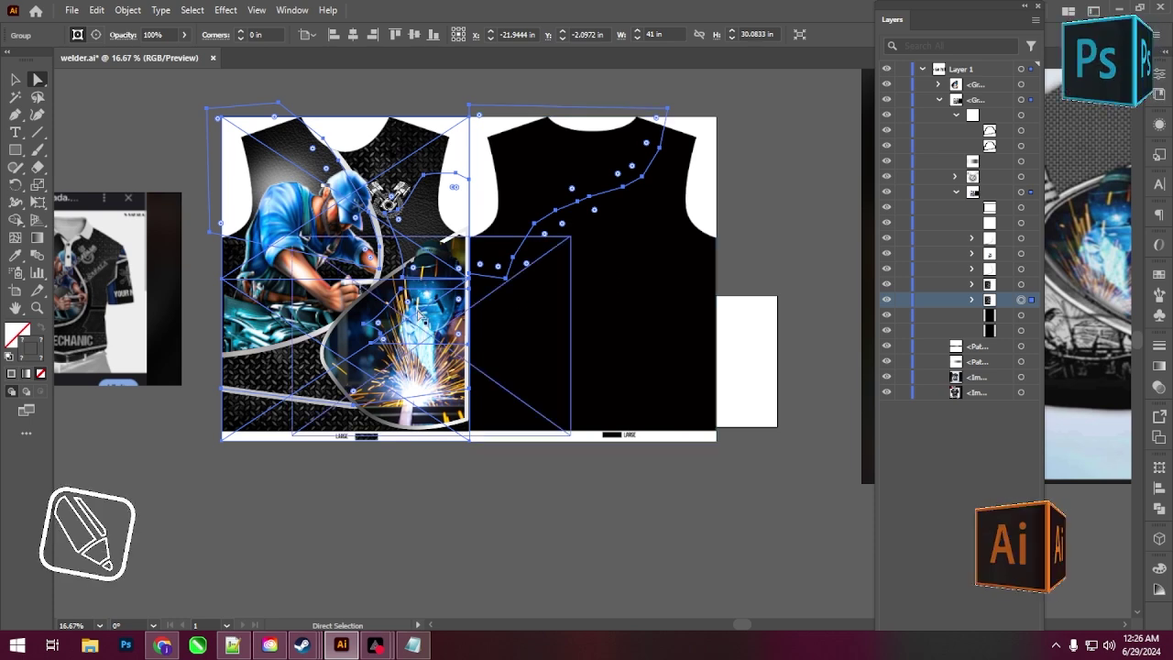
drag(419, 314, 519, 309)
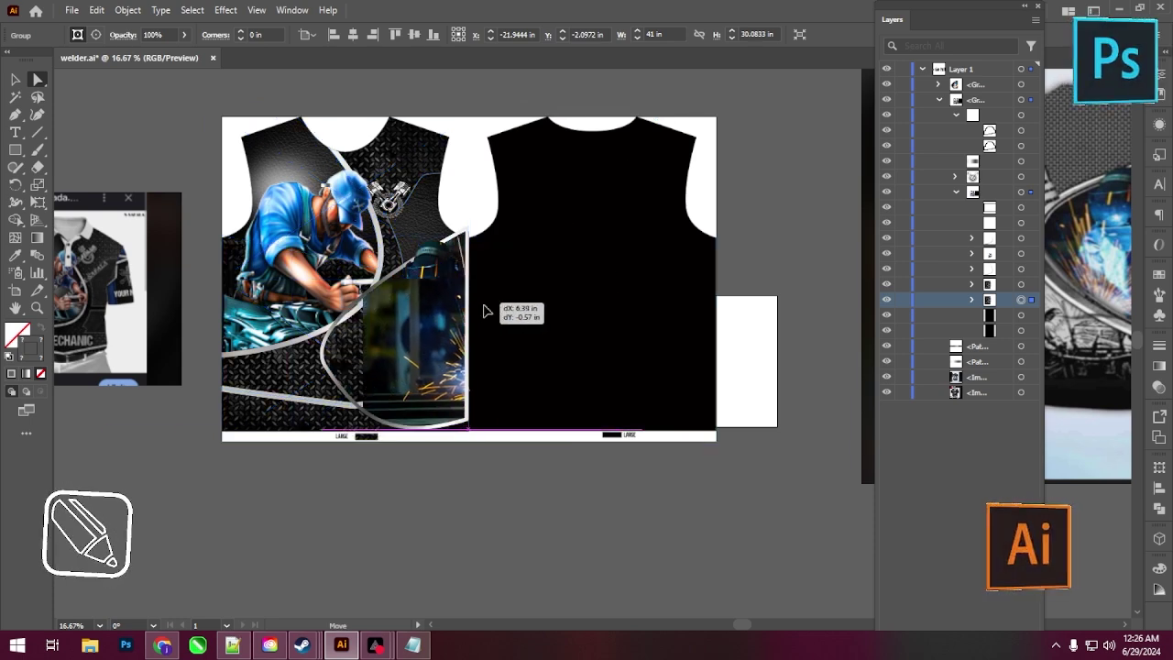
click(1021, 300)
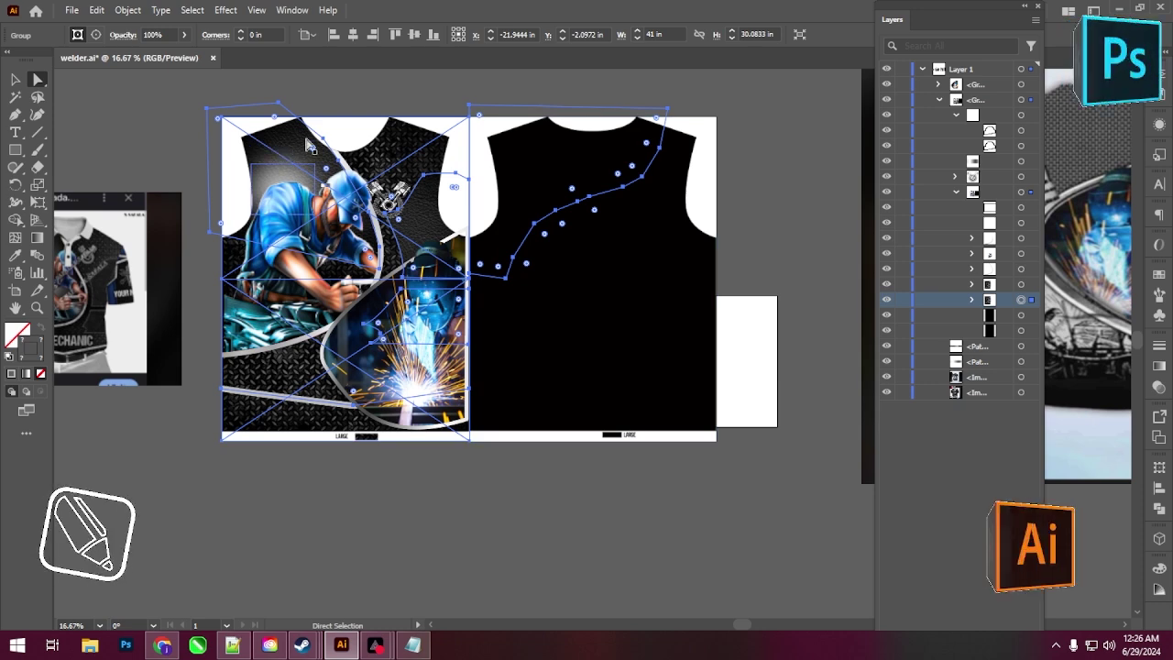
- Nudge the background right and drag a copy of the diamond-plate pattern onto the back shirt
drag(308, 145, 327, 127)
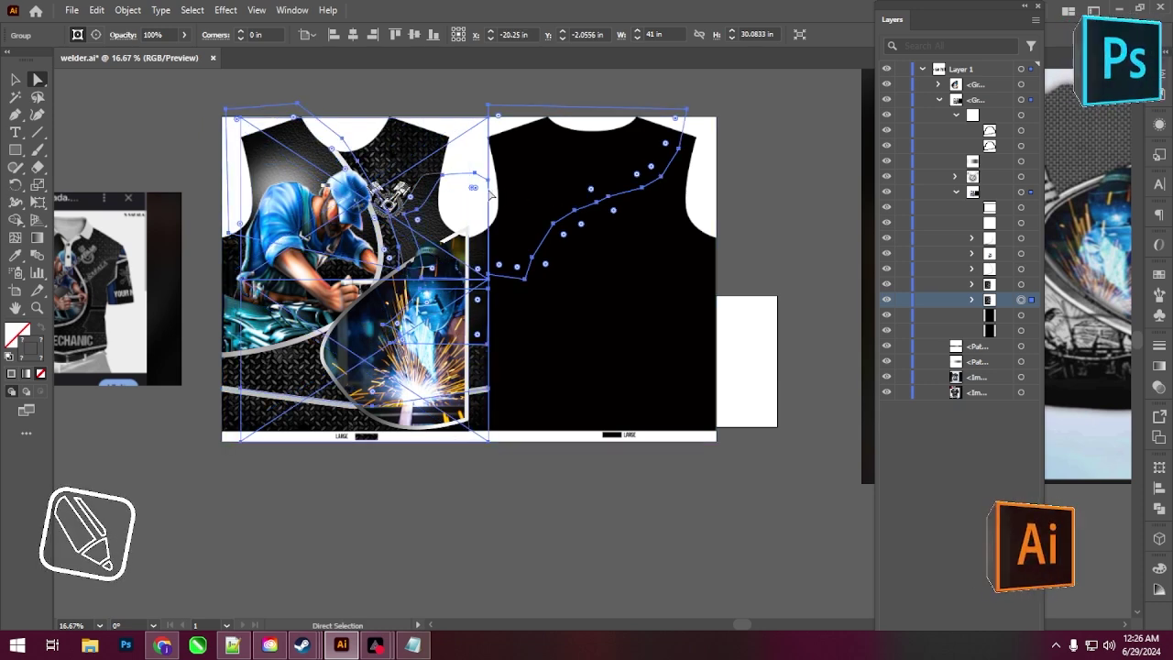
drag(490, 194, 678, 201)
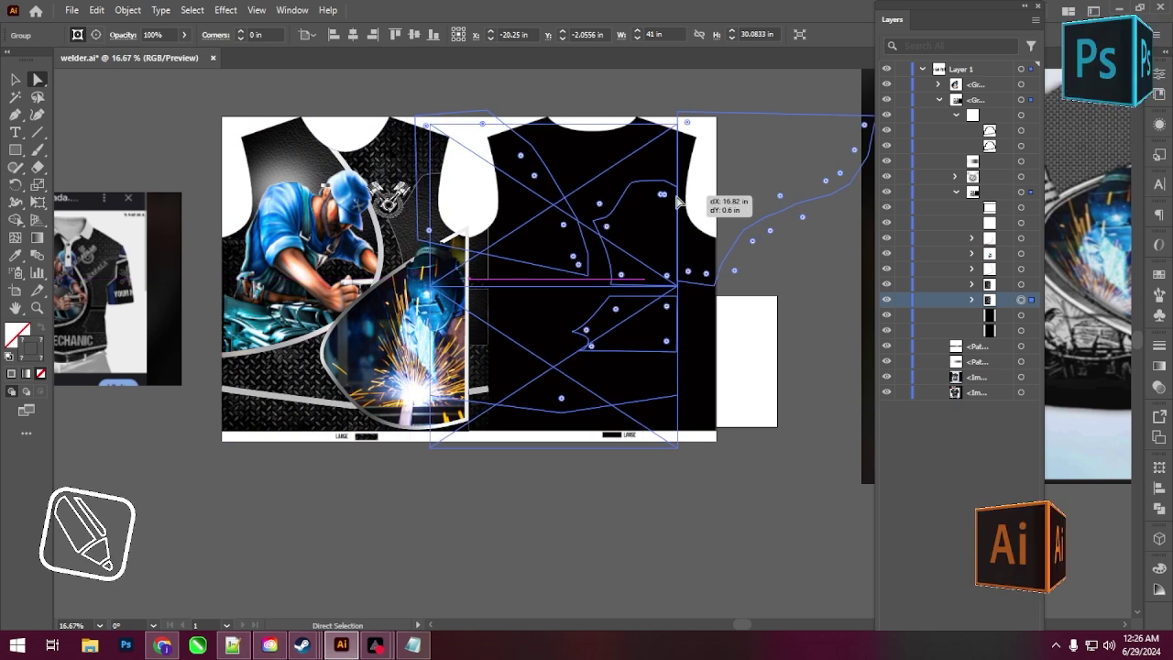
drag(678, 202, 699, 207)
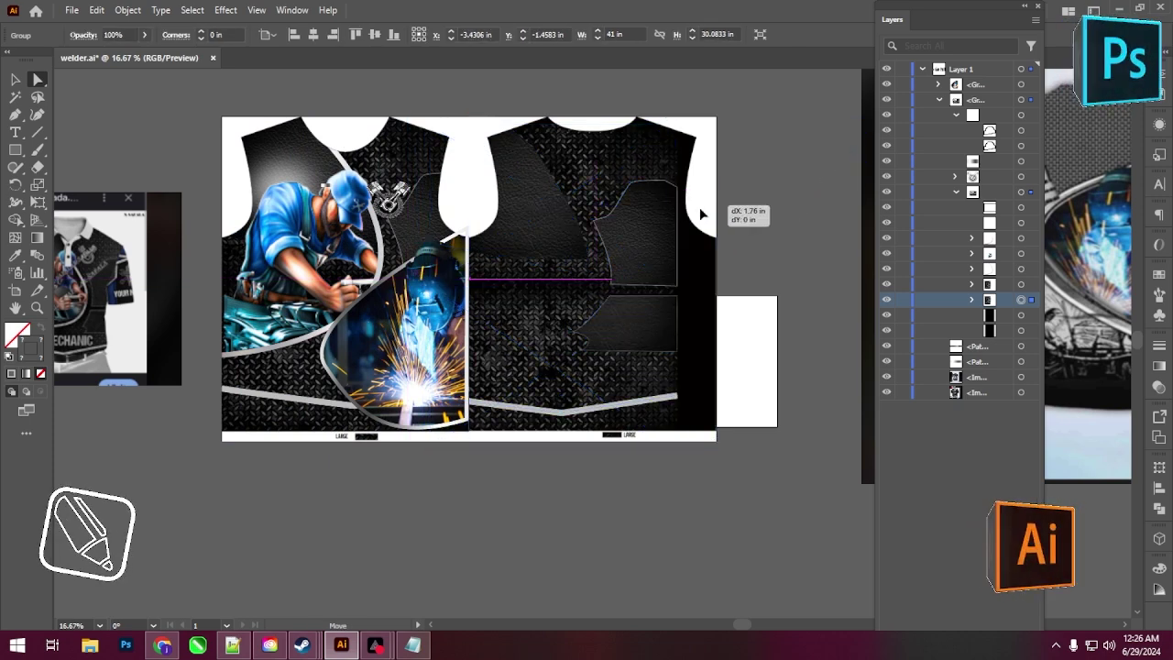
click(1031, 300)
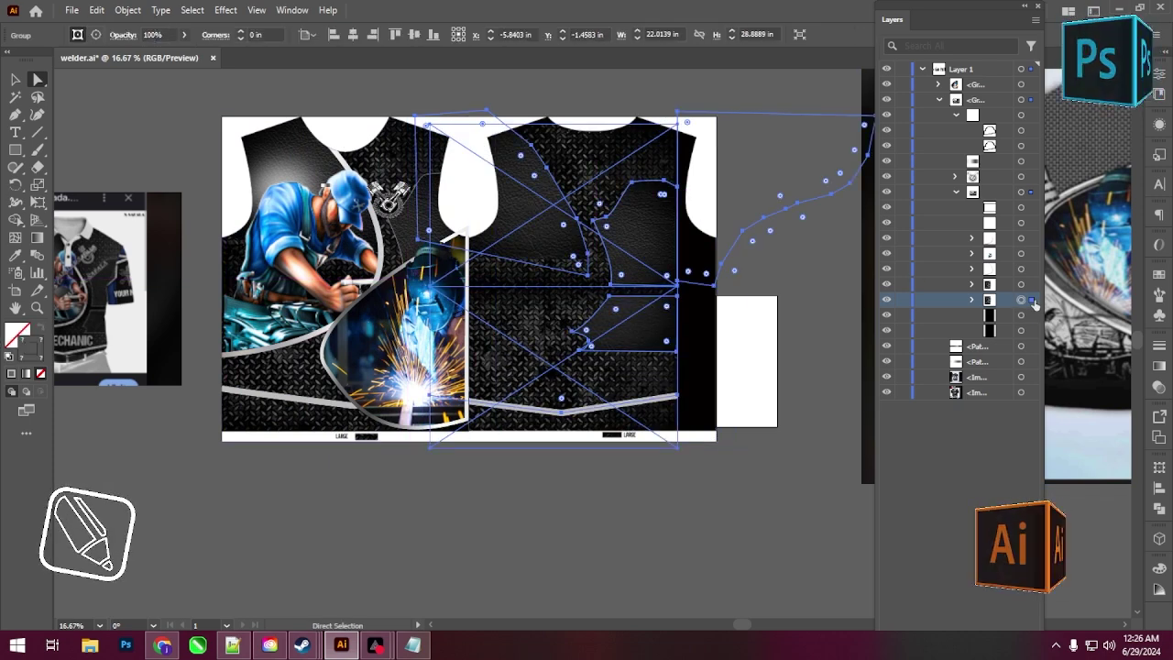
drag(679, 220, 717, 224)
- Reflect the back pattern across the vertical axis and slide it left into place on the back shirt
right_click(664, 241)
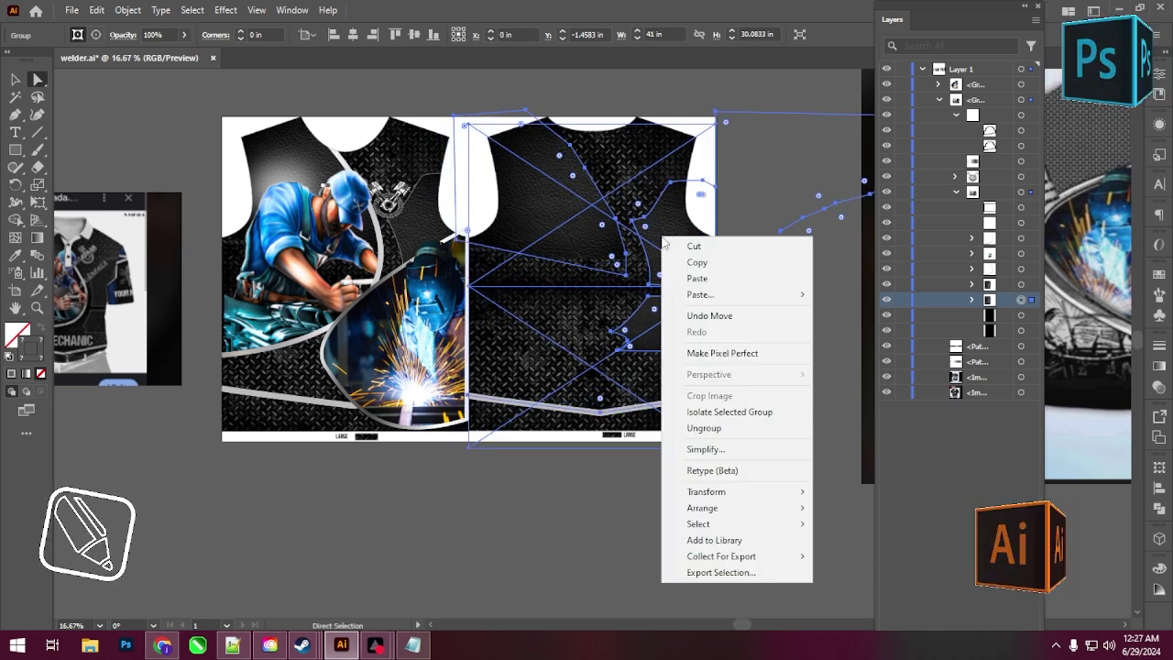
mouse_move(705, 491)
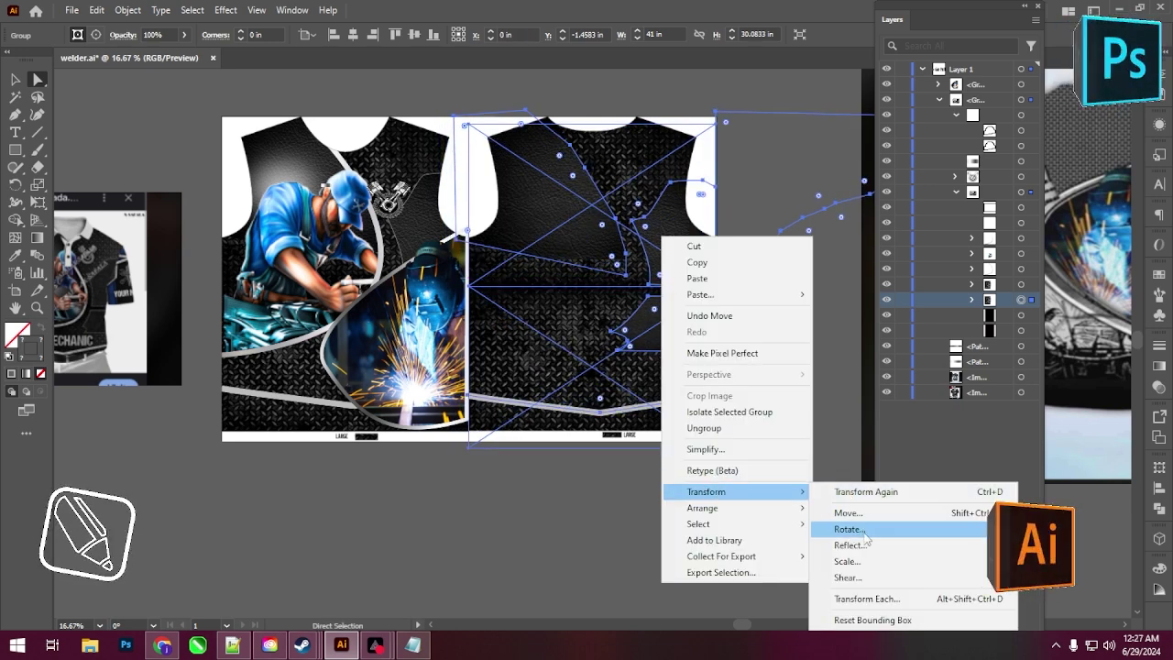
click(852, 544)
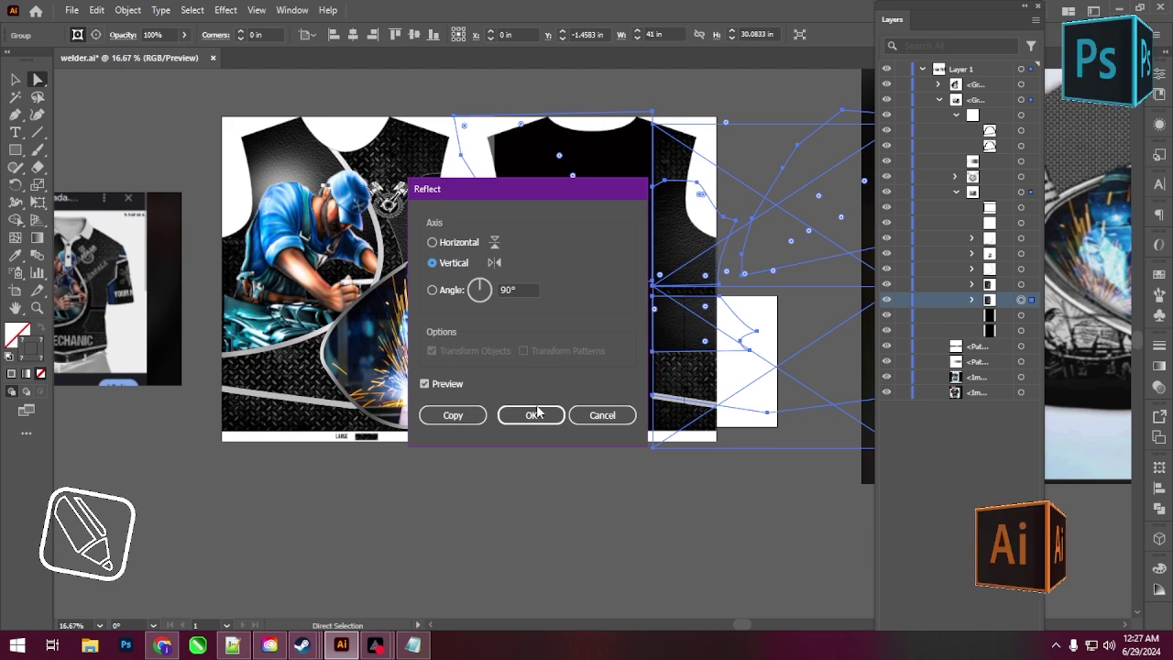
click(537, 412)
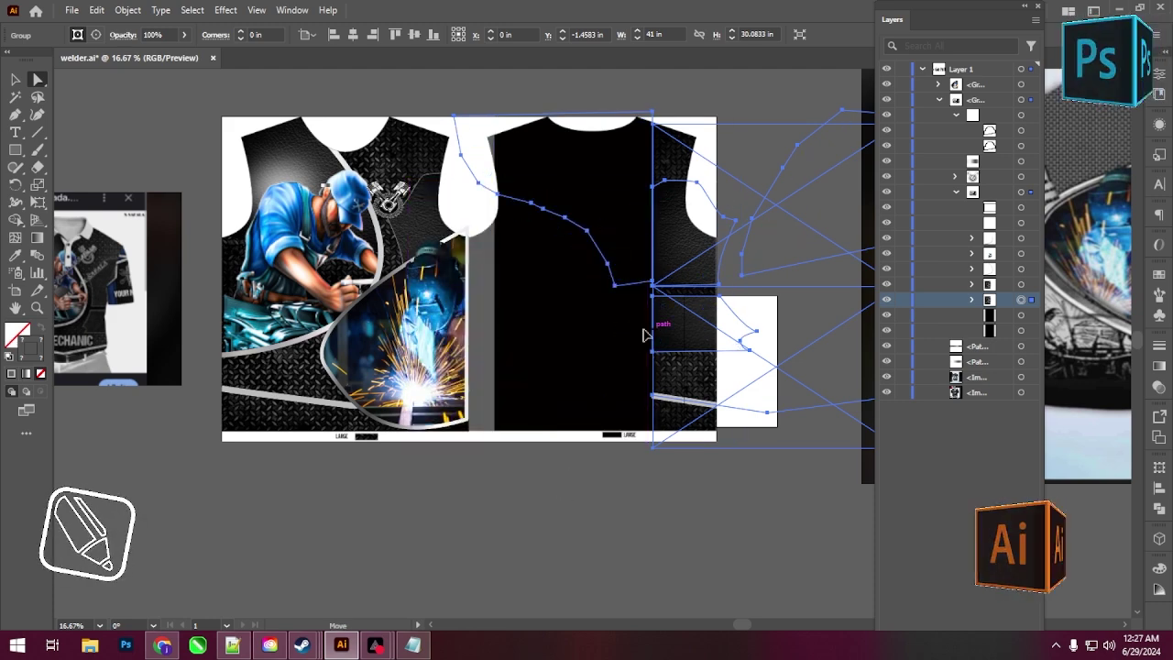
drag(647, 335, 471, 328)
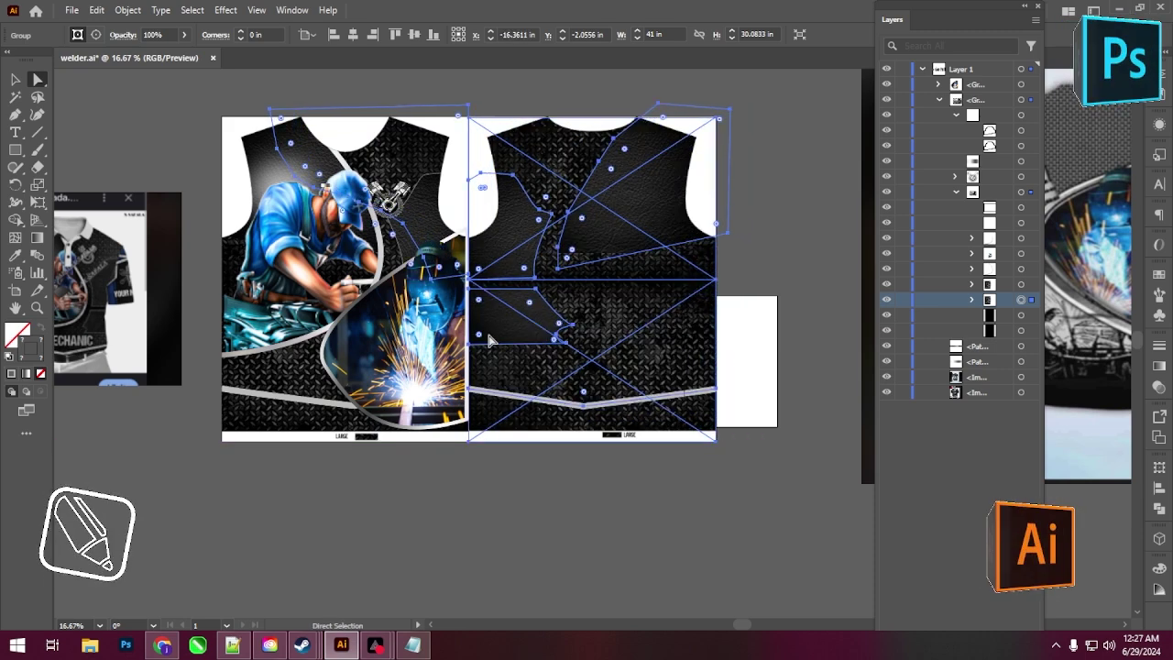
click(501, 470)
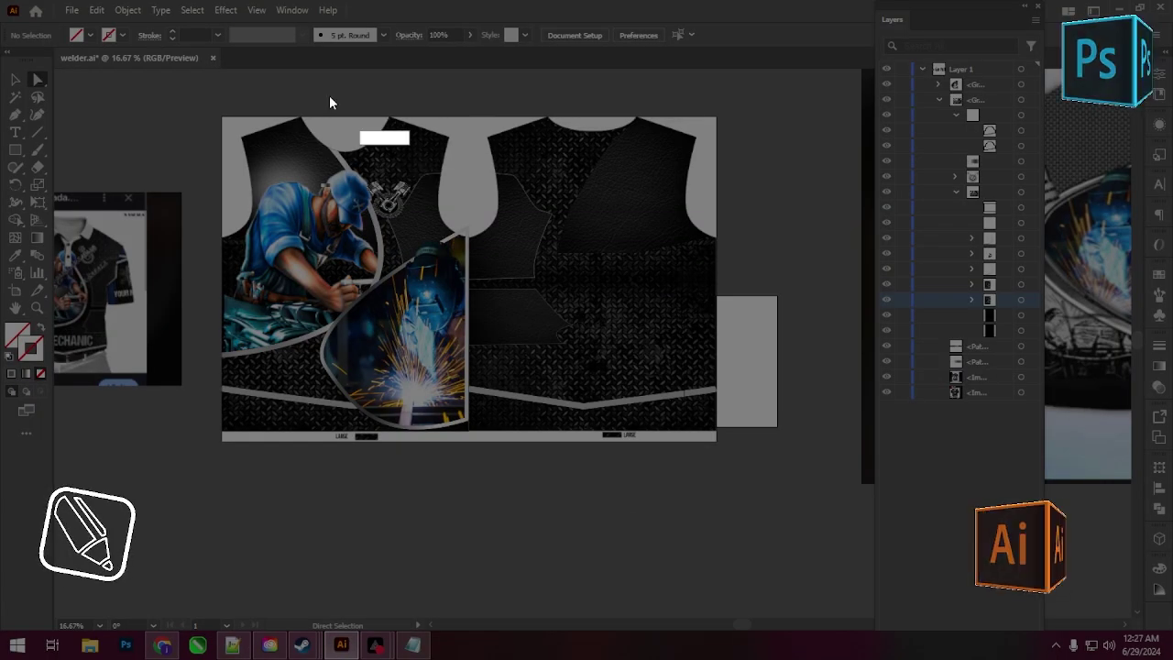
- Zoom out to review both shirt panels, return to the Selection tool, and save welder.ai
drag(180, 71, 732, 522)
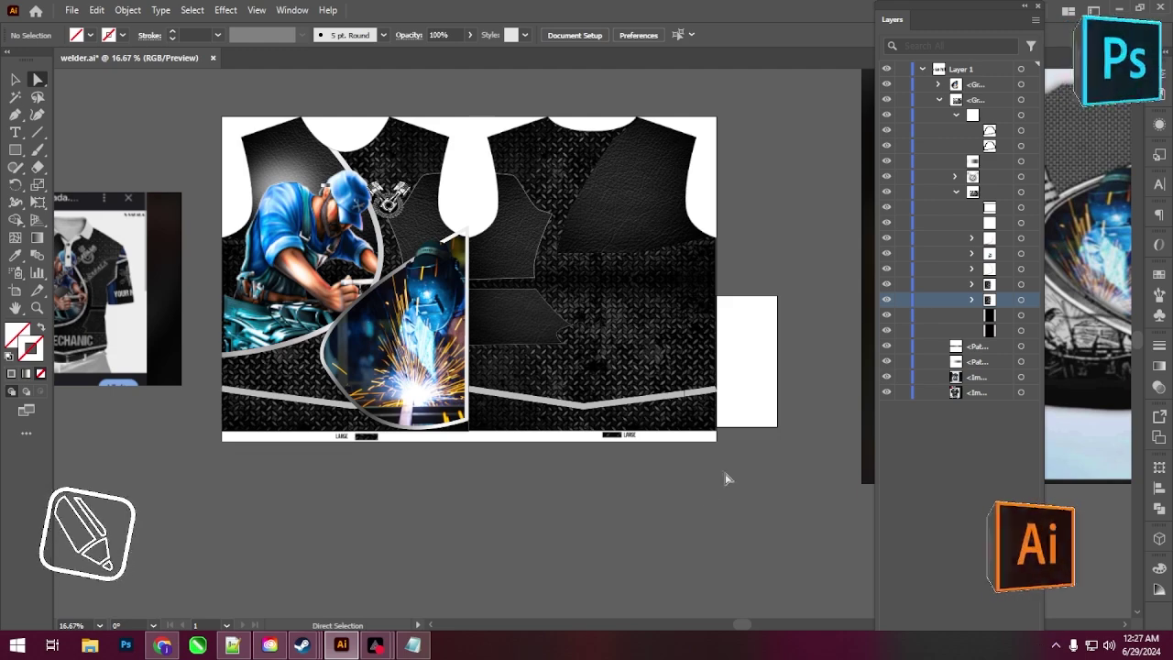
scroll(688, 494, up, 1)
scroll(690, 490, down, 3)
scroll(690, 490, down, 2)
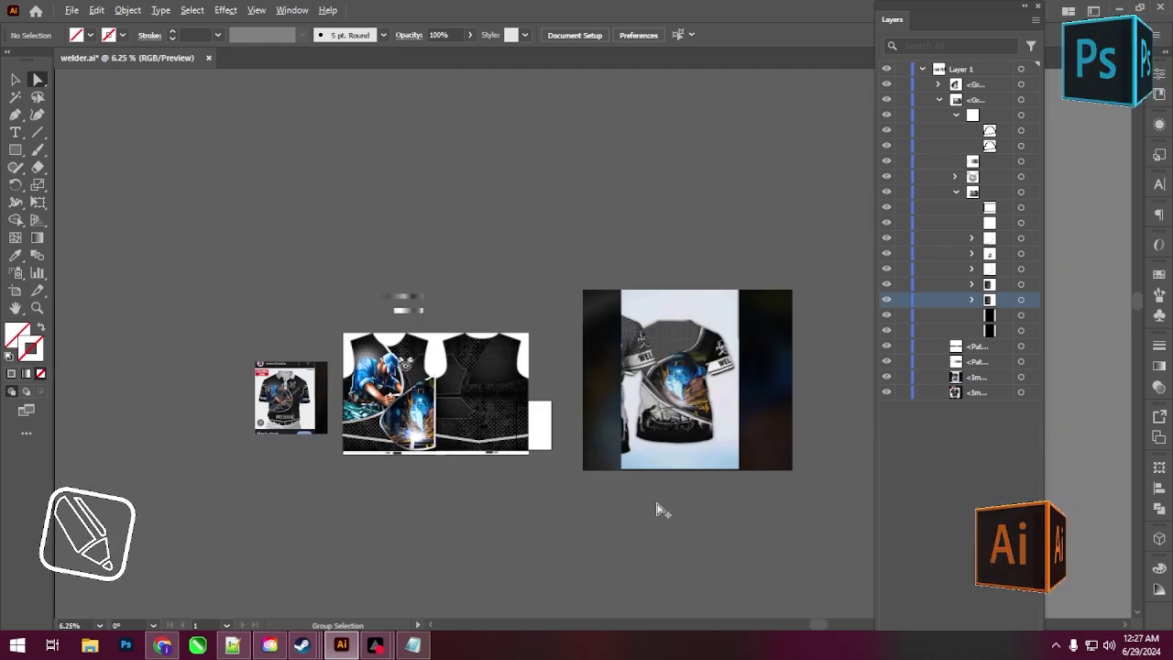
scroll(437, 459, down, 1)
scroll(555, 417, up, 2)
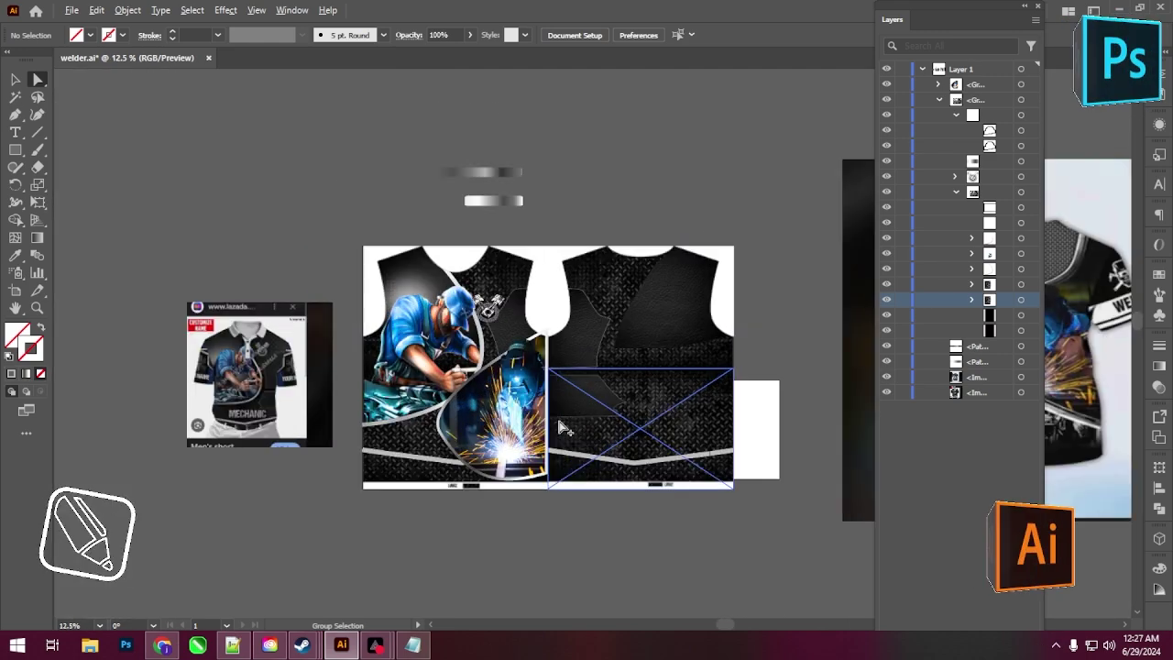
scroll(563, 427, up, 1)
scroll(561, 427, down, 1)
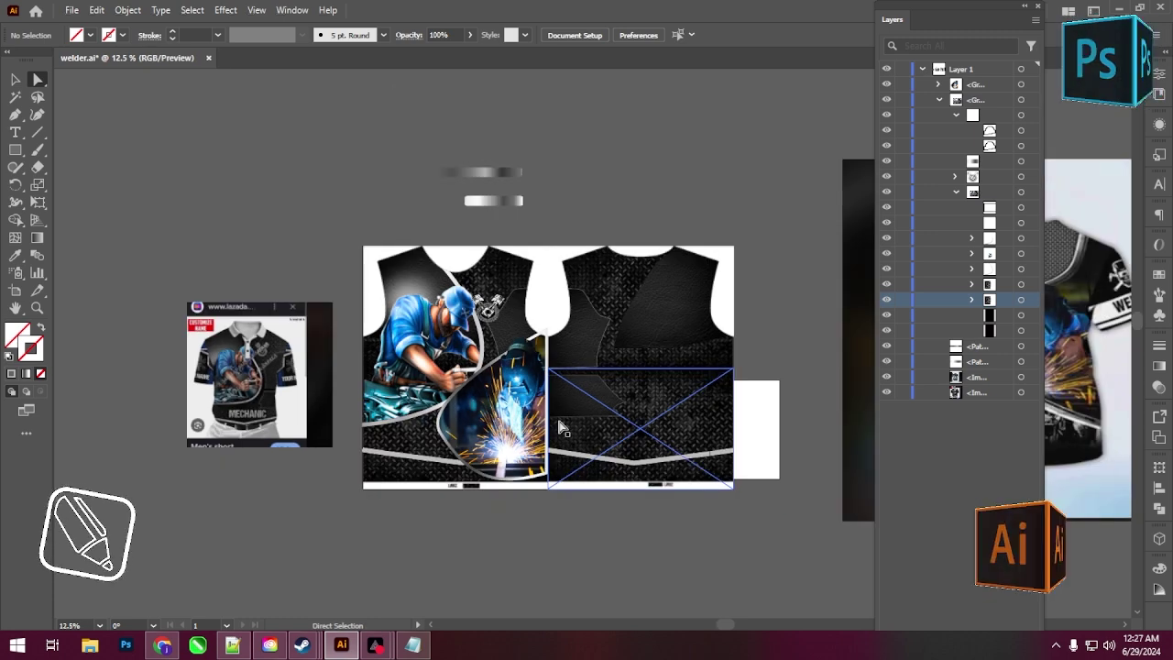
scroll(678, 502, down, 1)
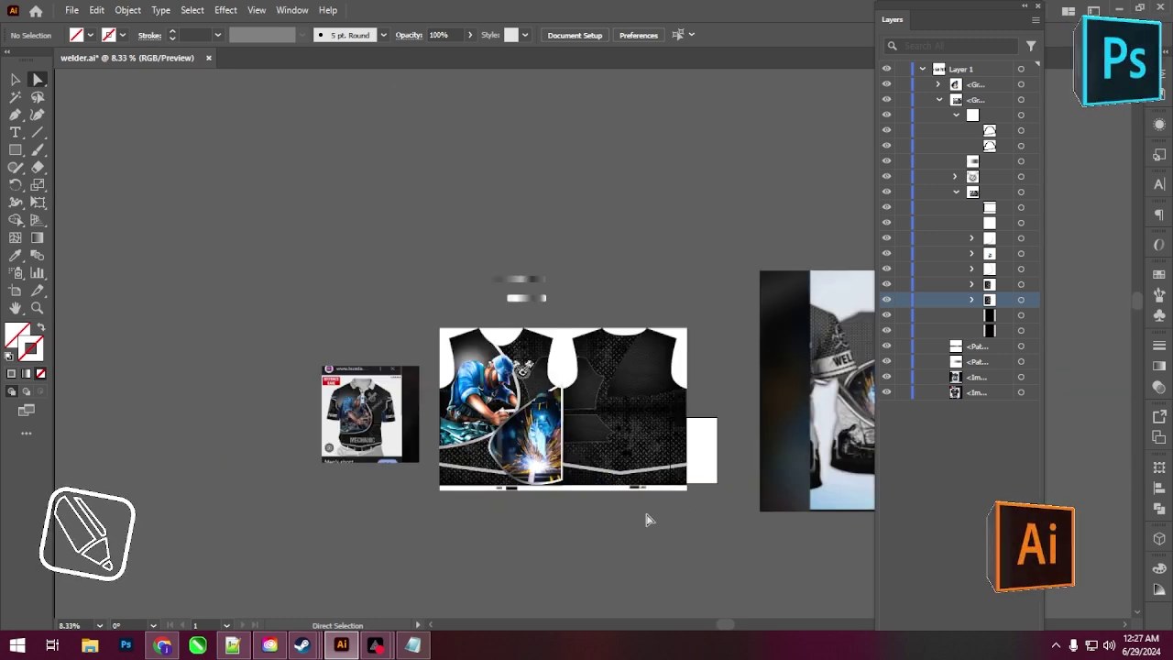
key(v)
key(ctrl+s)
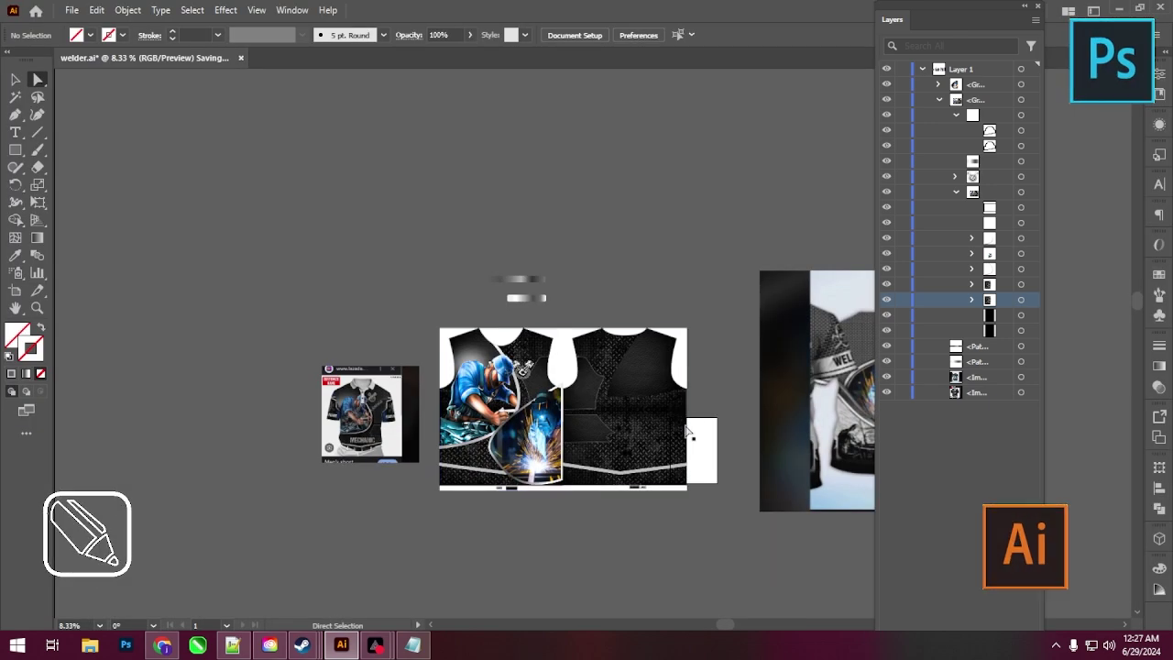
click(577, 466)
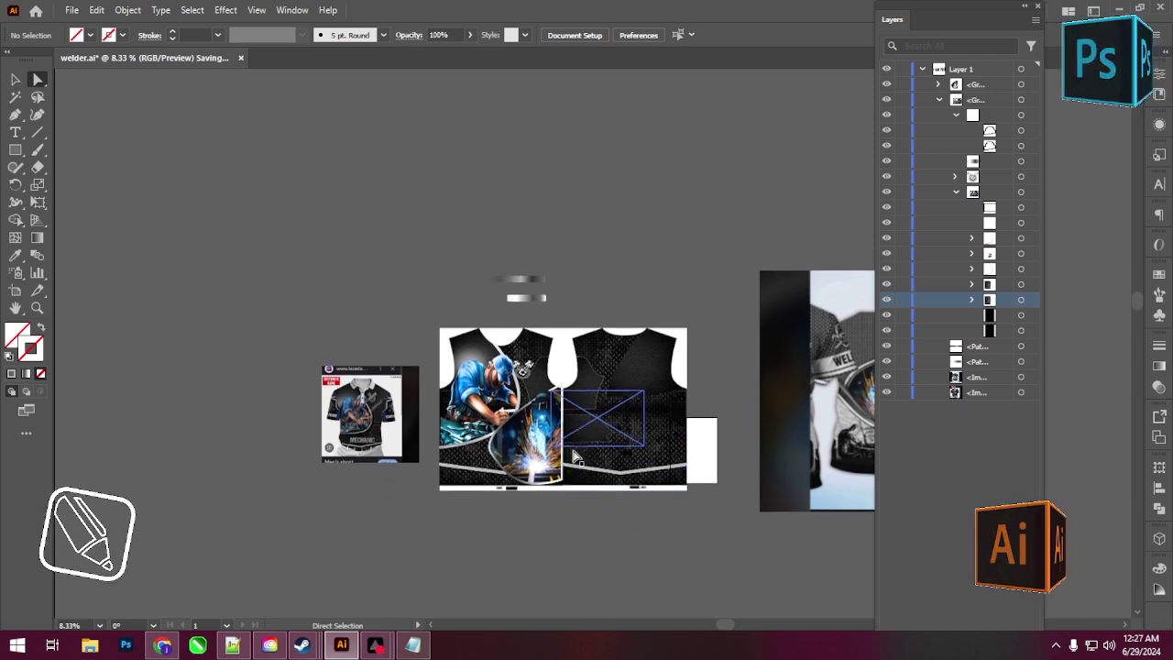
scroll(565, 436, up, 2)
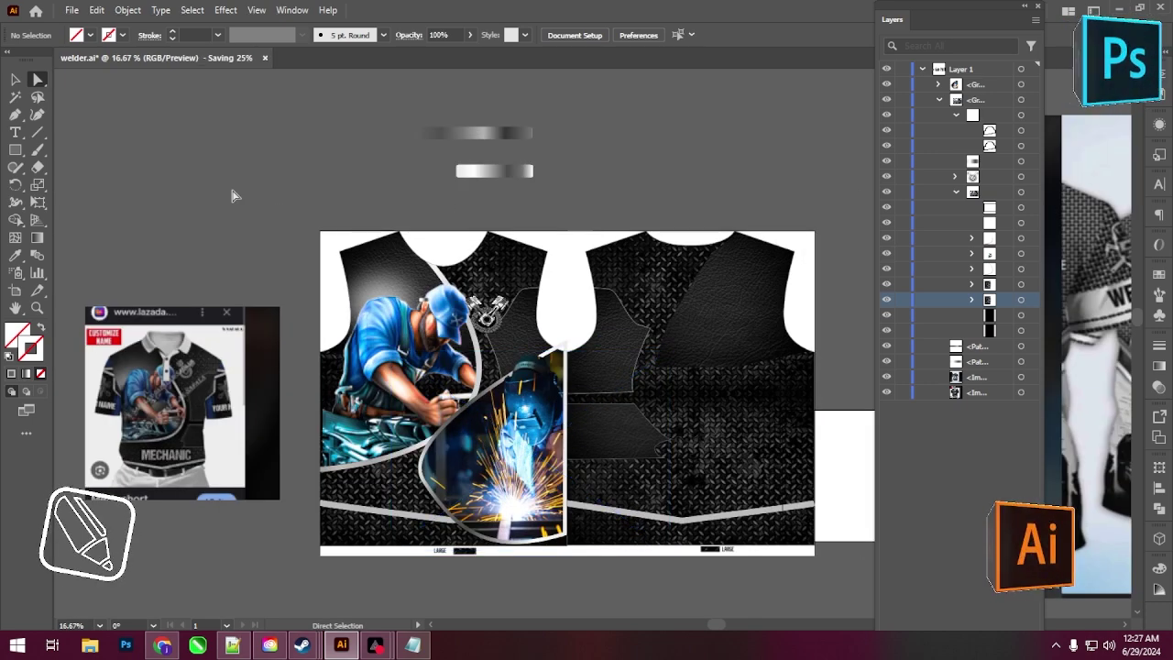
click(495, 325)
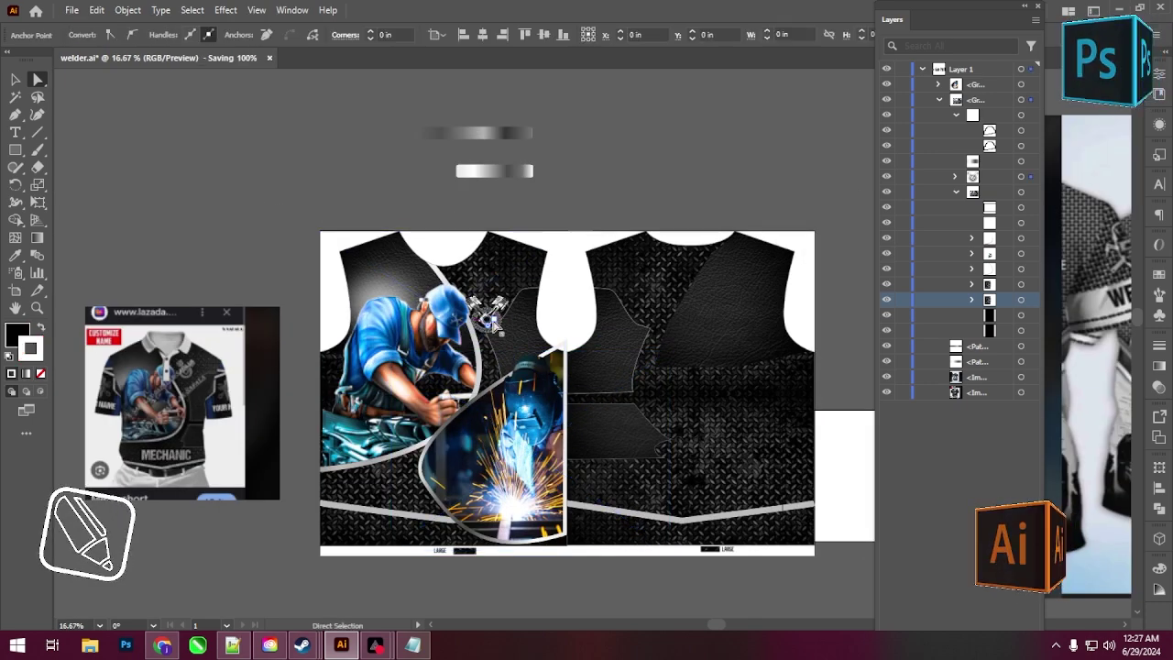
key(ctrl+shift+a)
click(15, 80)
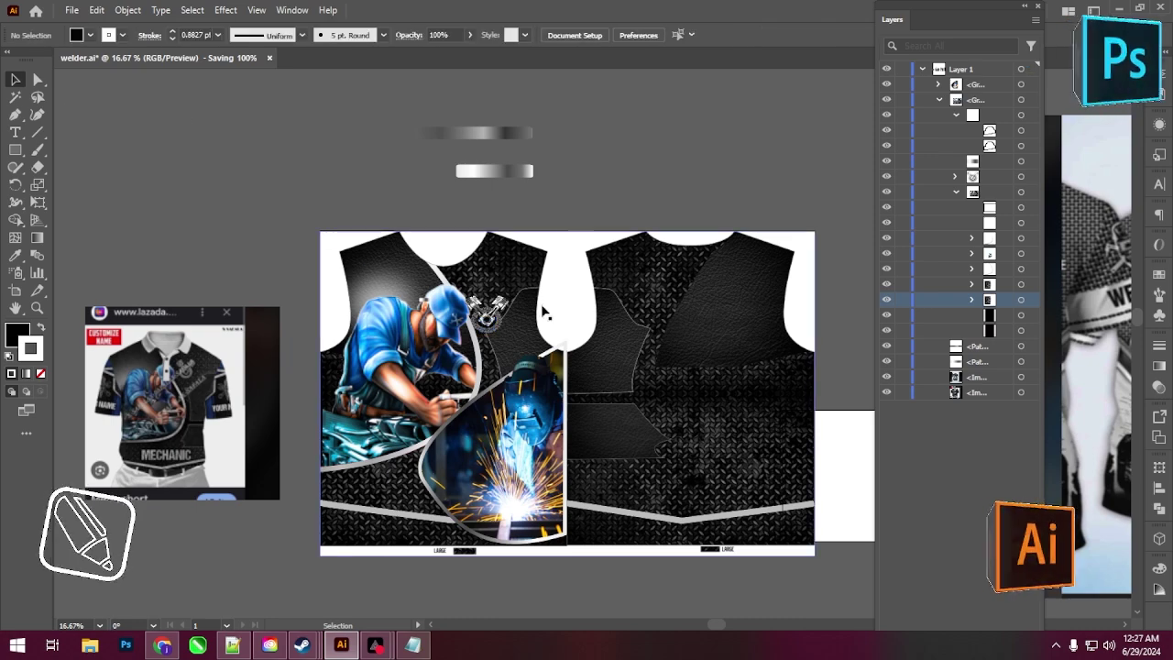
click(495, 318)
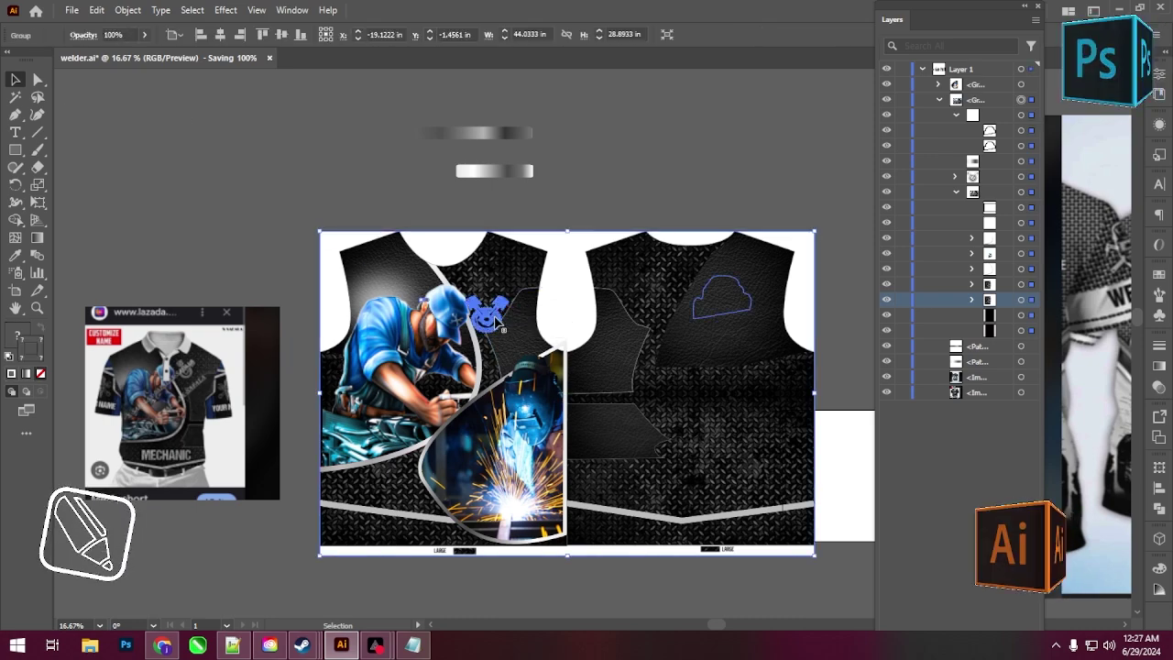
click(254, 125)
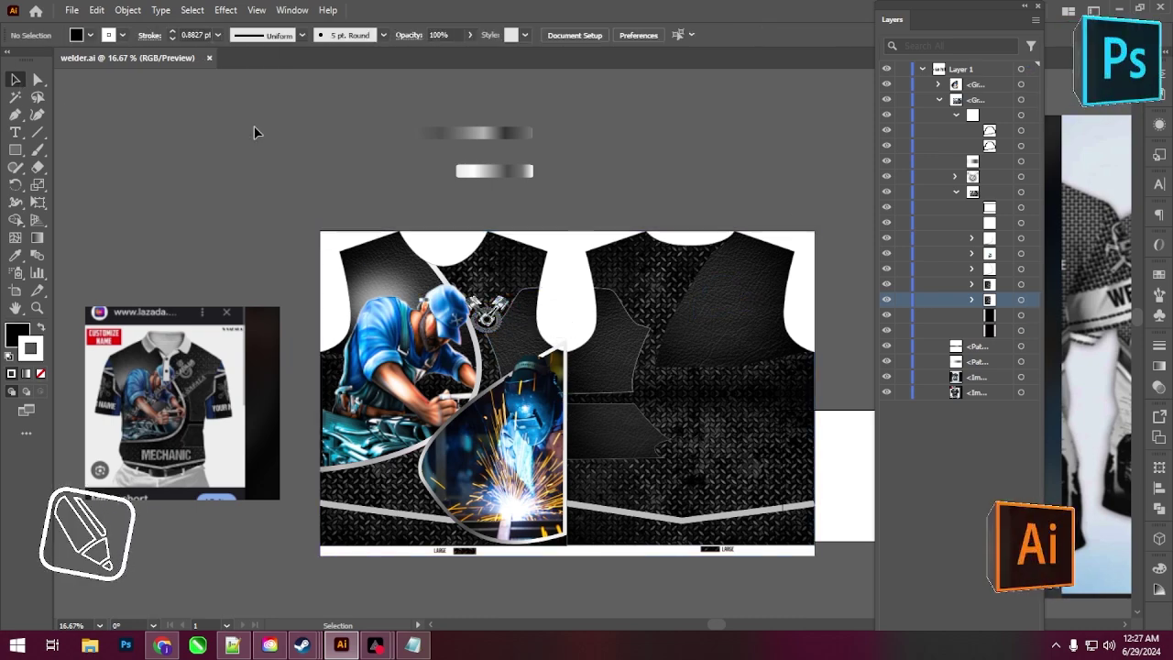
drag(265, 145, 838, 600)
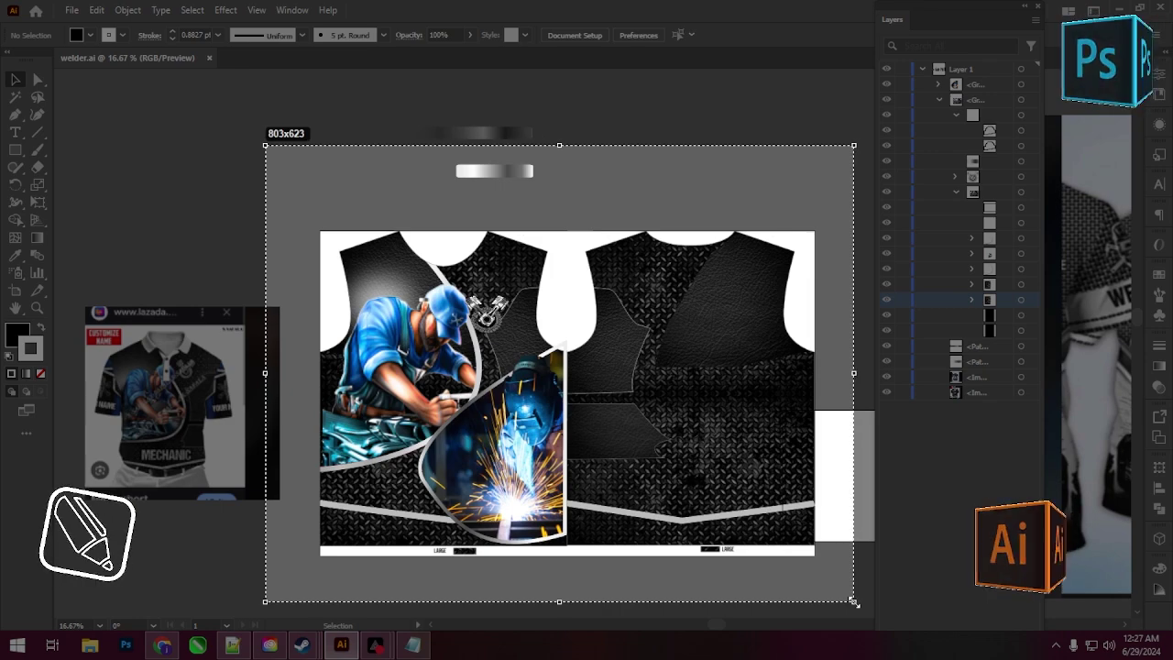
key(ctrl+c)
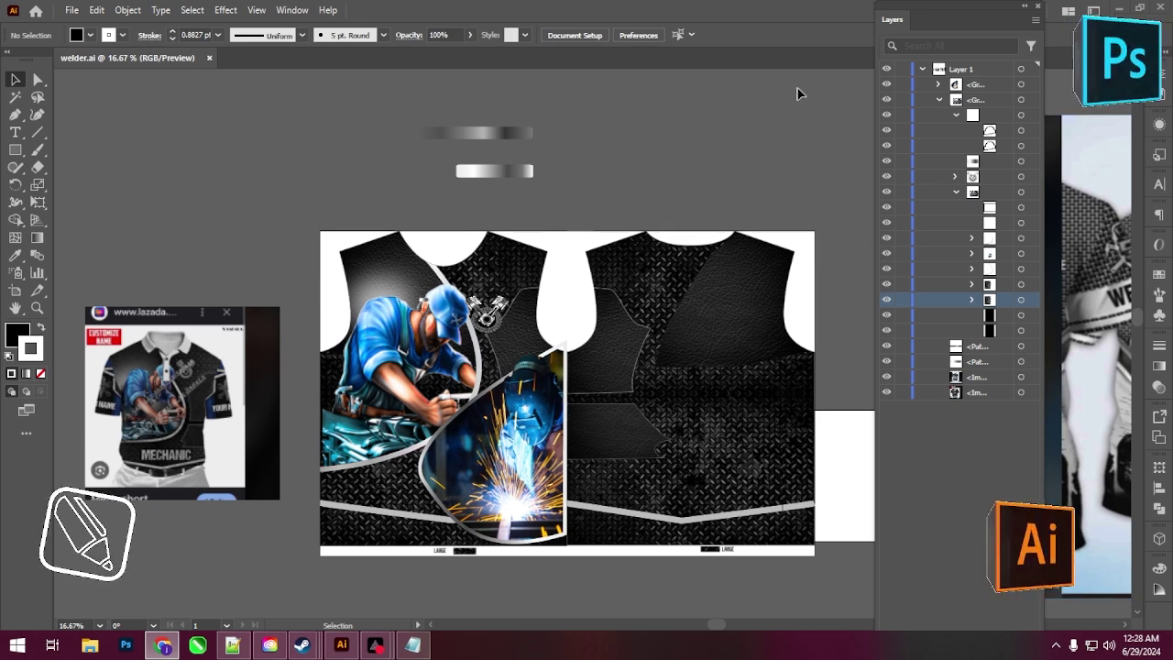
click(758, 11)
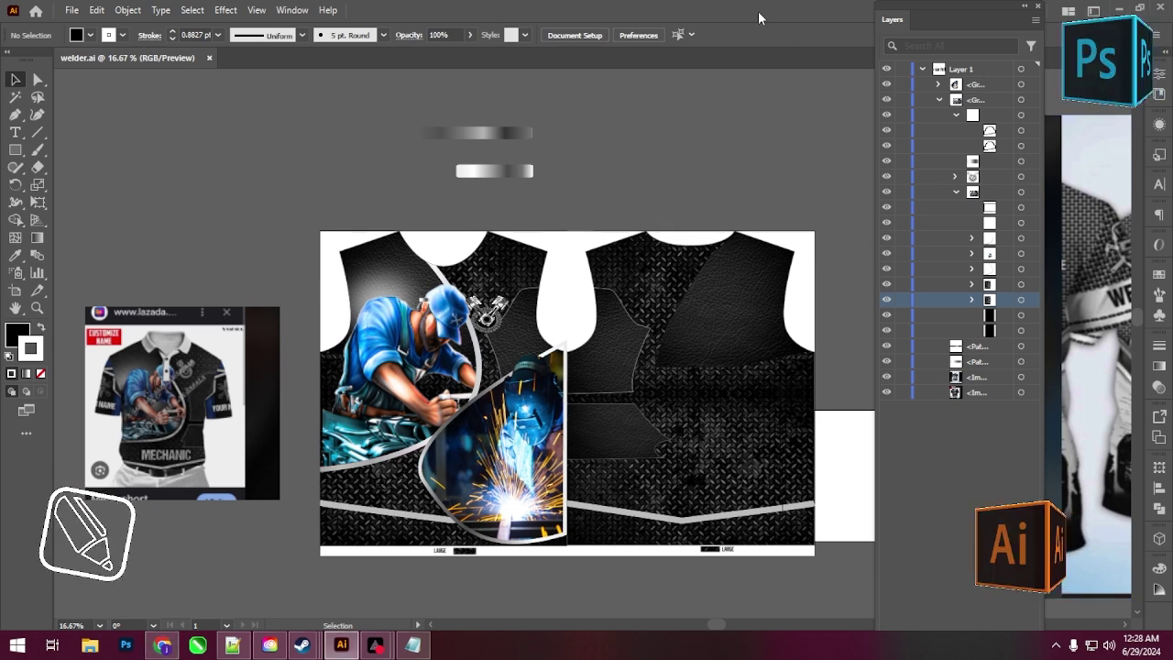